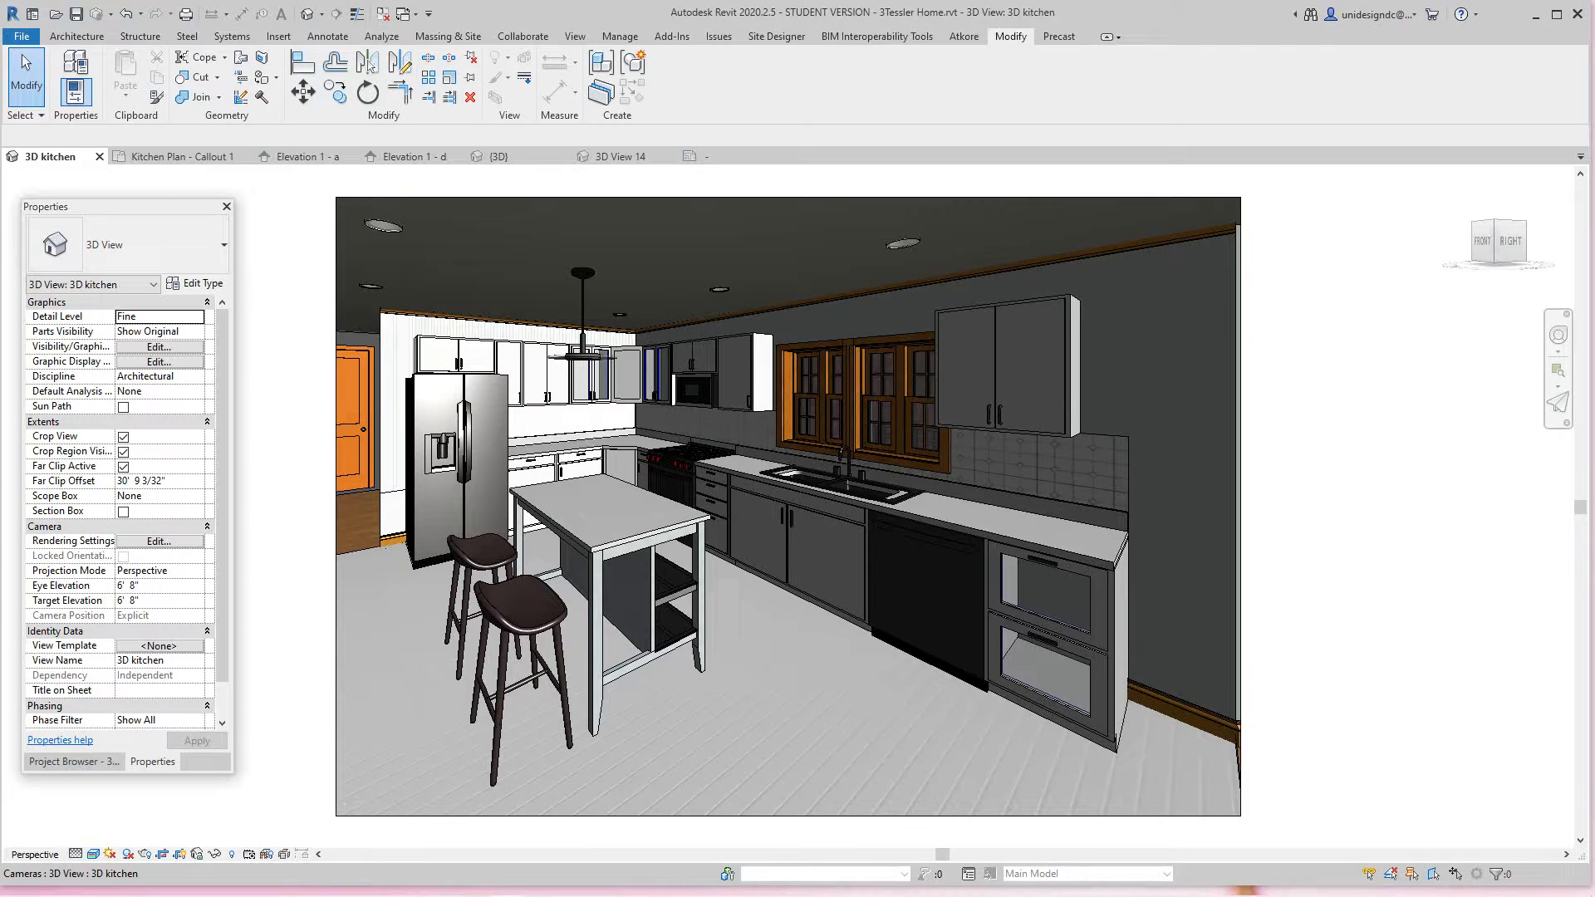
scroll(539, 499, "up", 3)
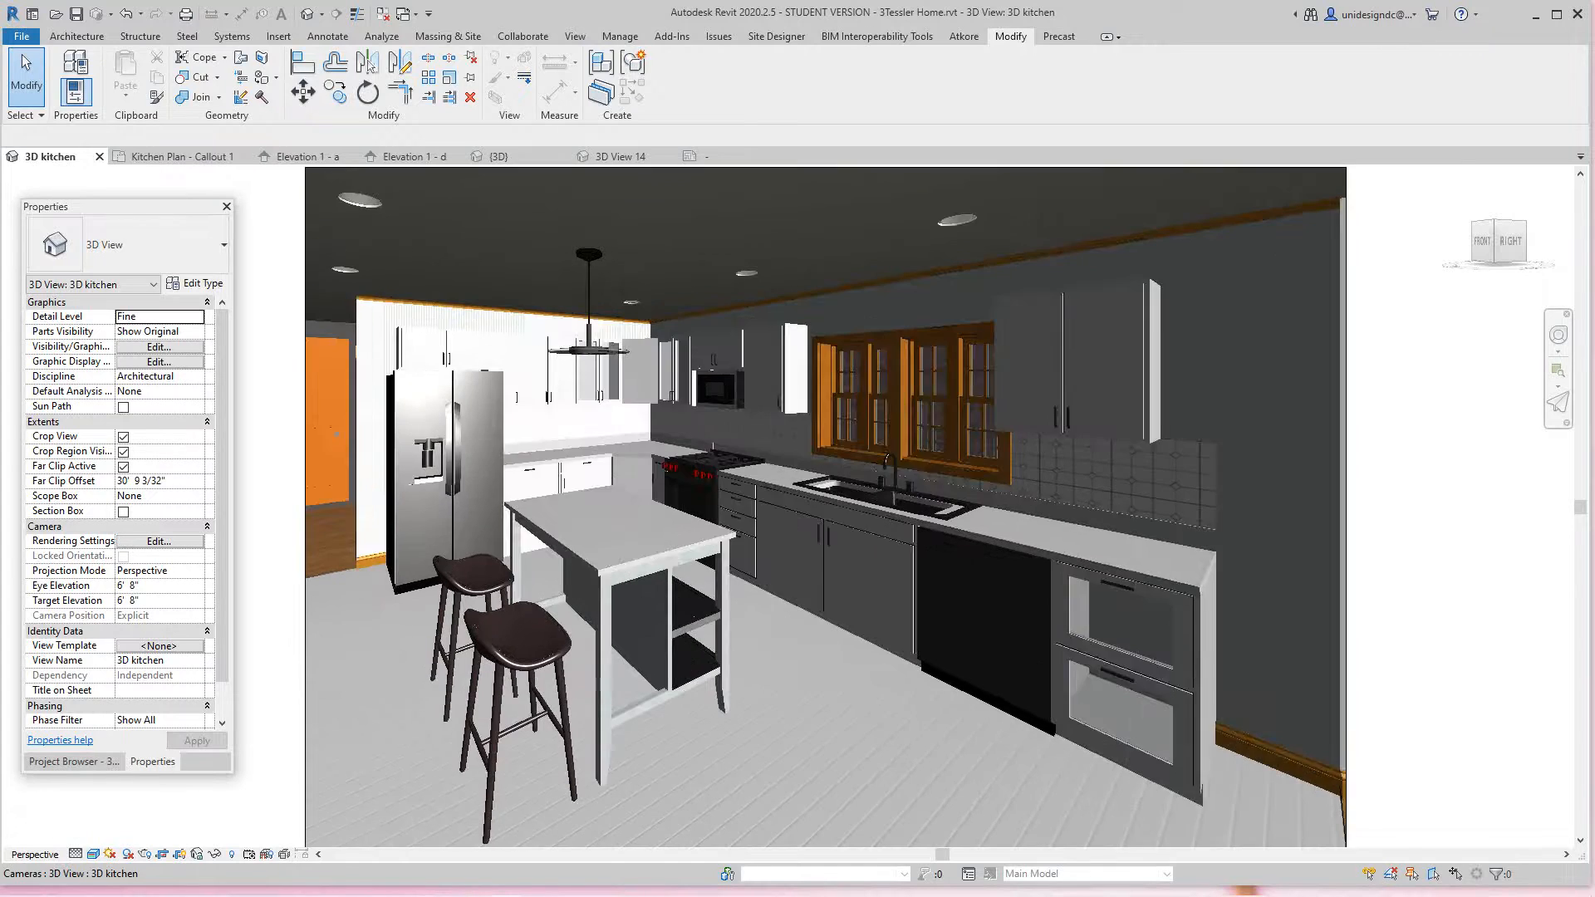
scroll(833, 498, "up", 2)
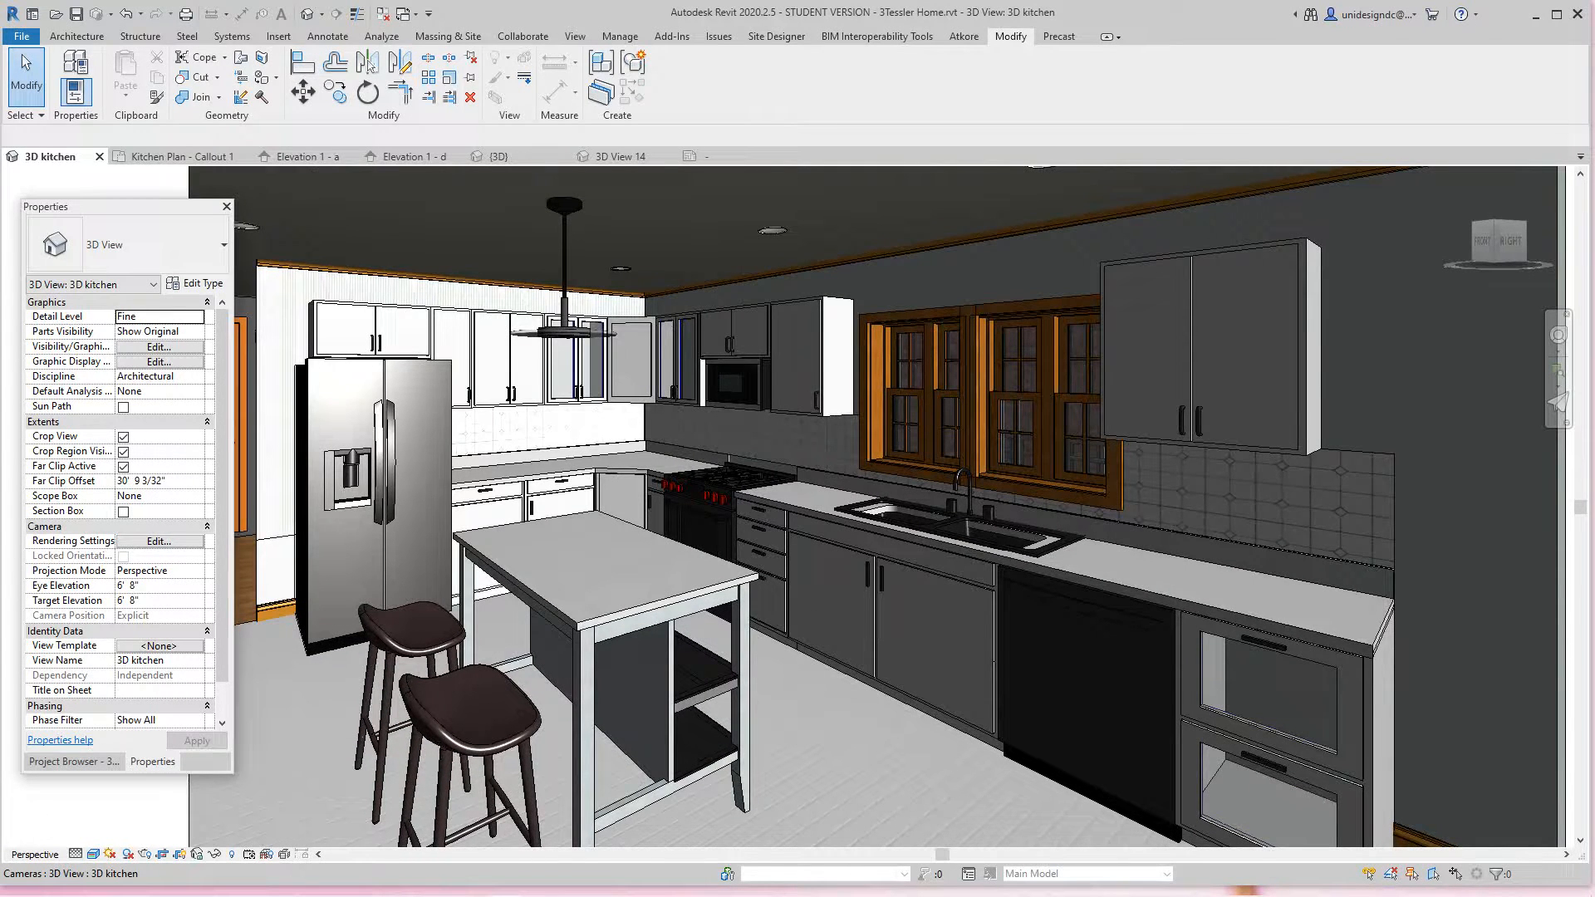
scroll(872, 498, "down", 1)
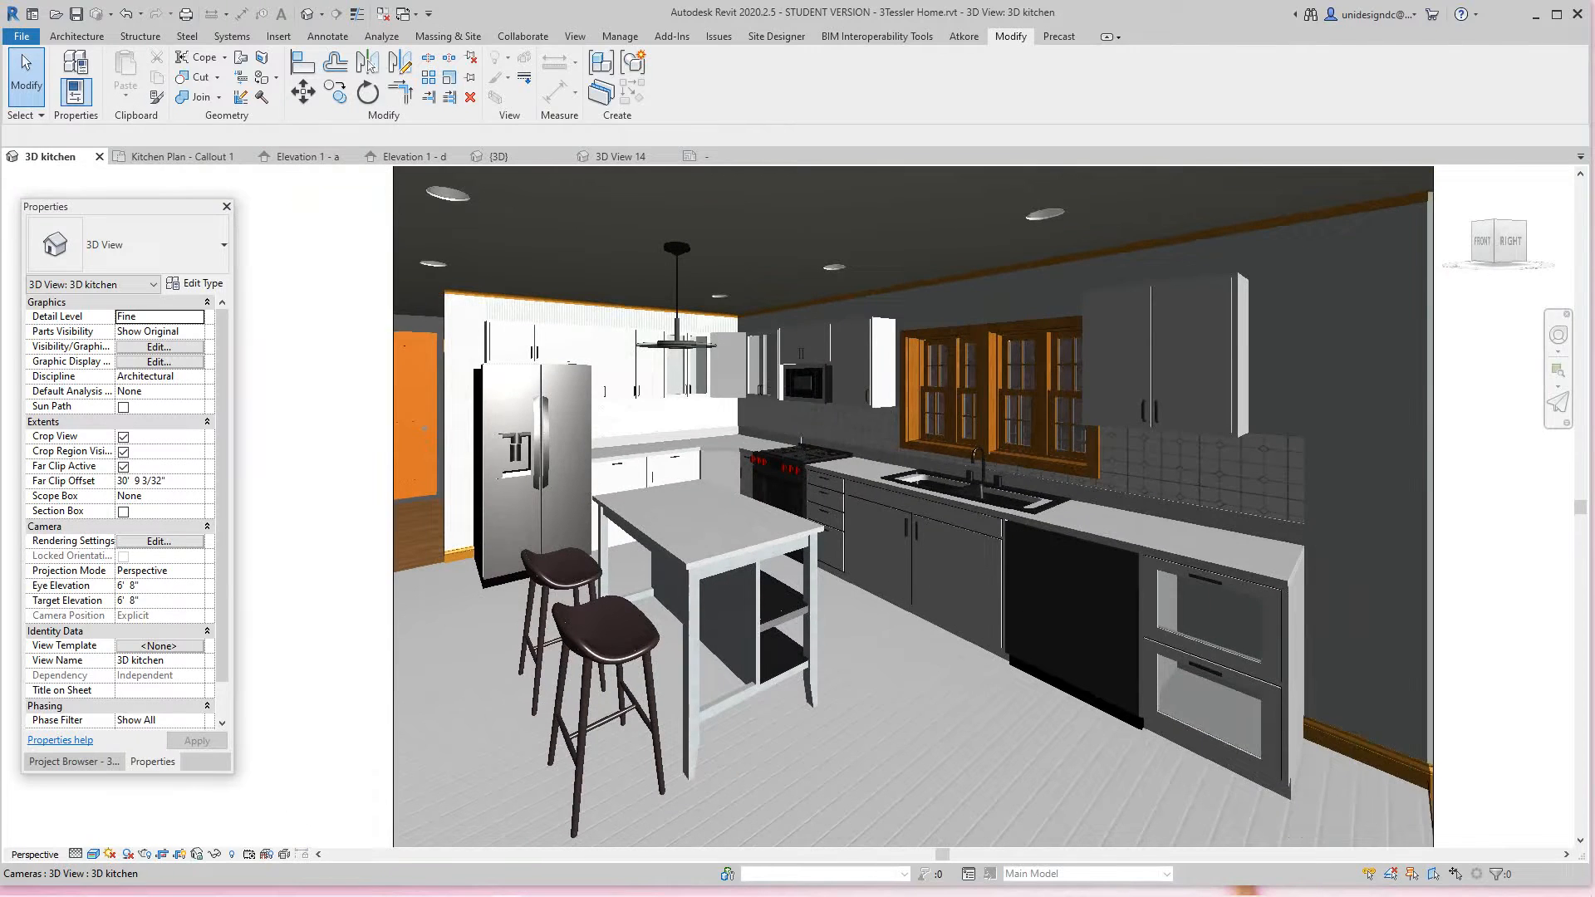
scroll(873, 499, "down", 1)
scroll(872, 499, "down", 2)
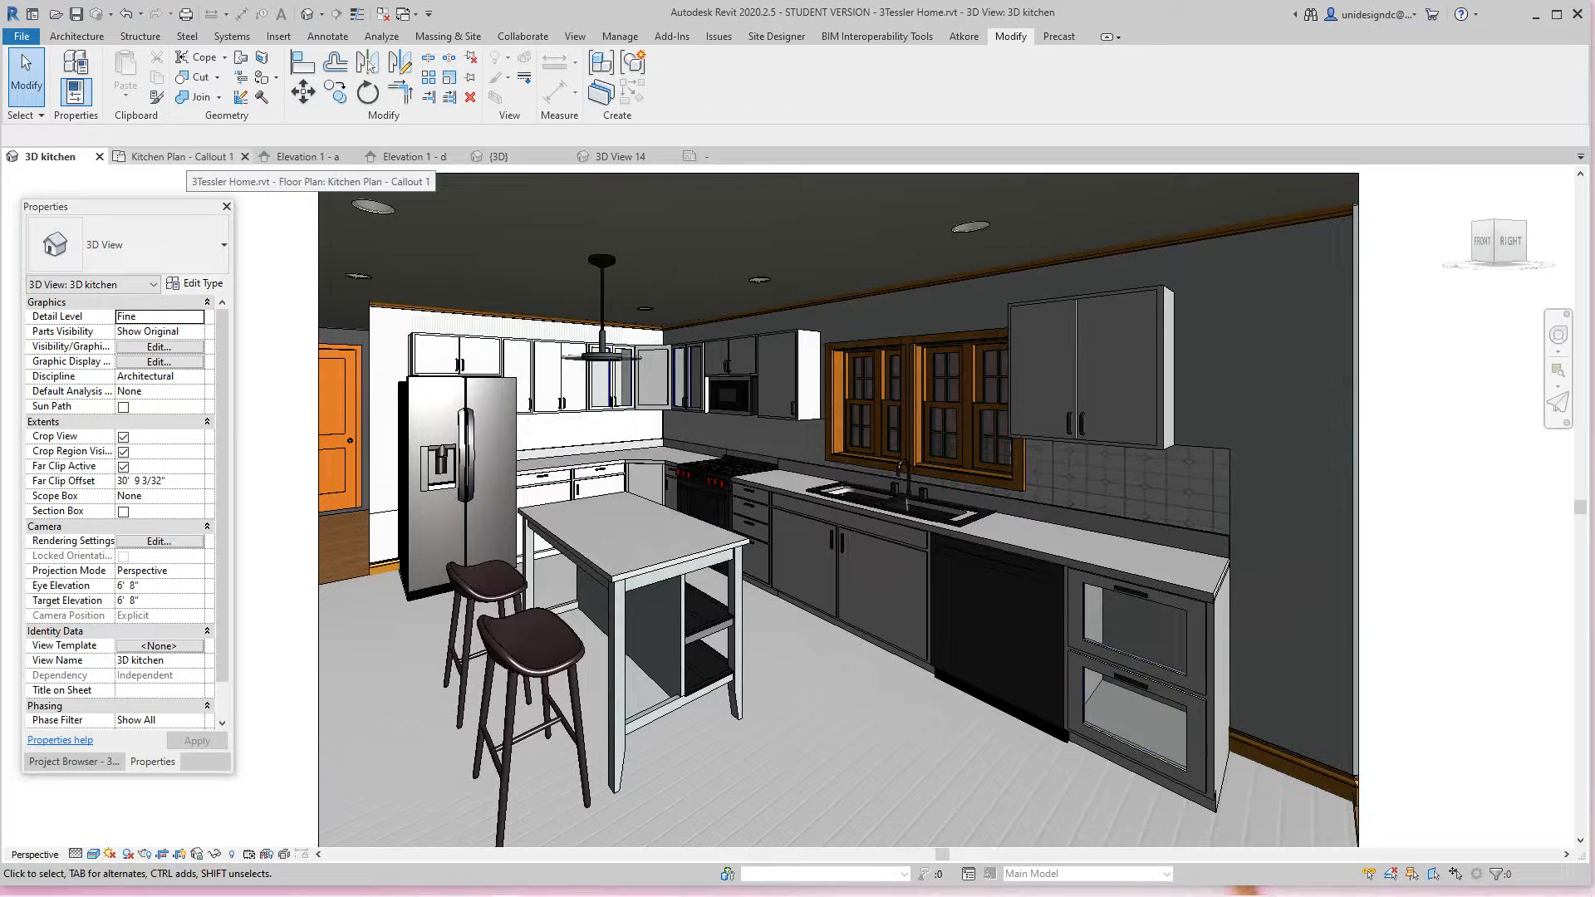
- Switch from the kitchen callout plan to the whole-house {3D} view
left_click(181, 156)
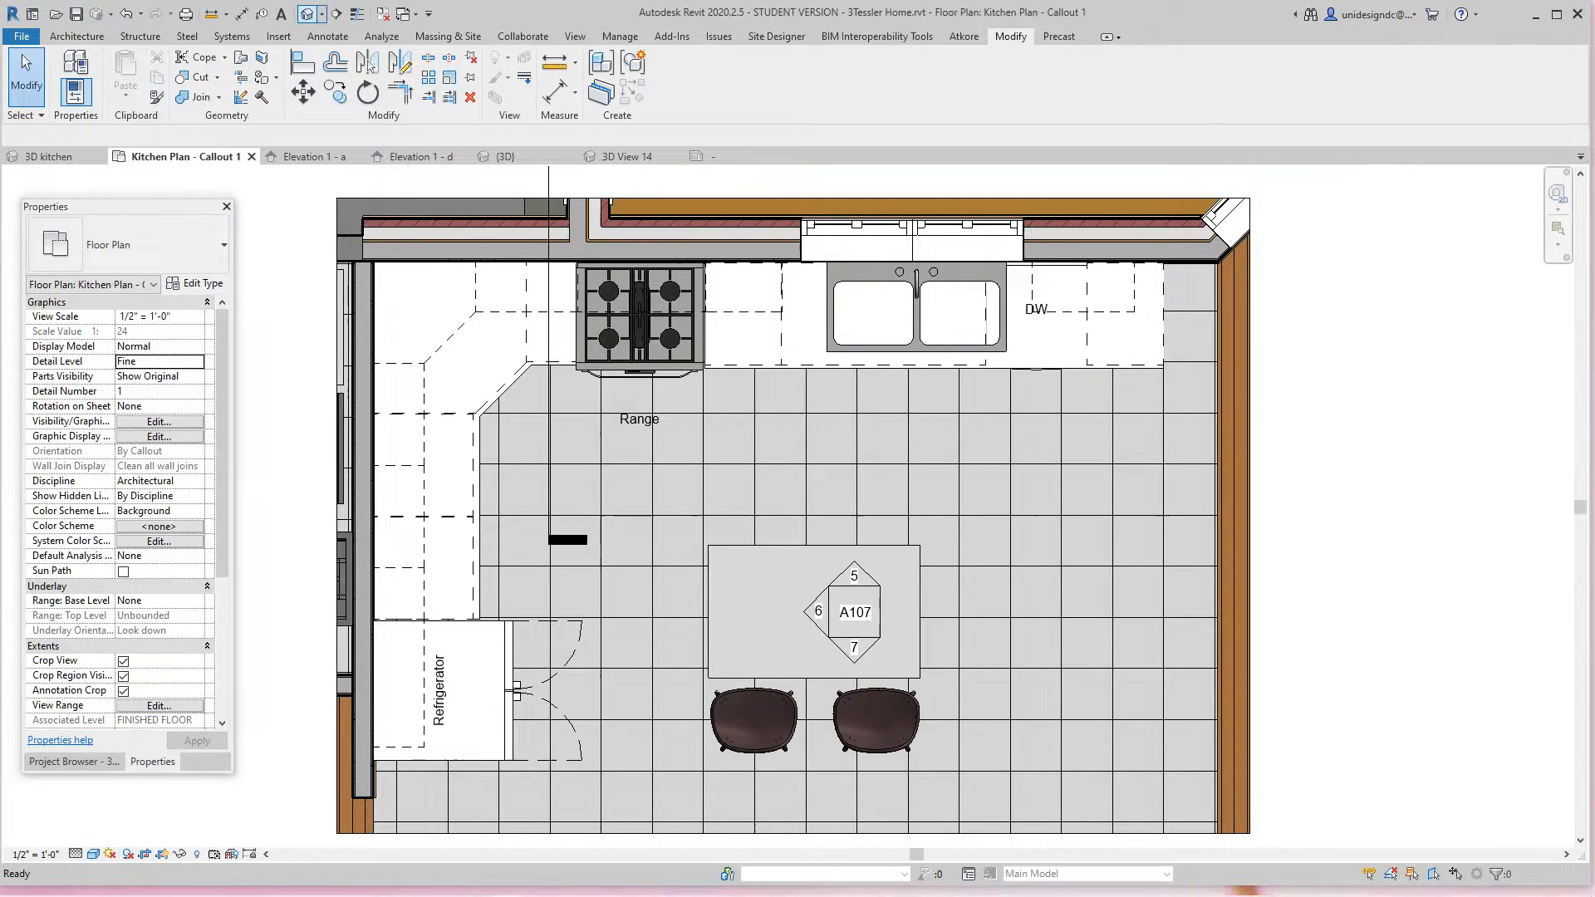
left_click(307, 13)
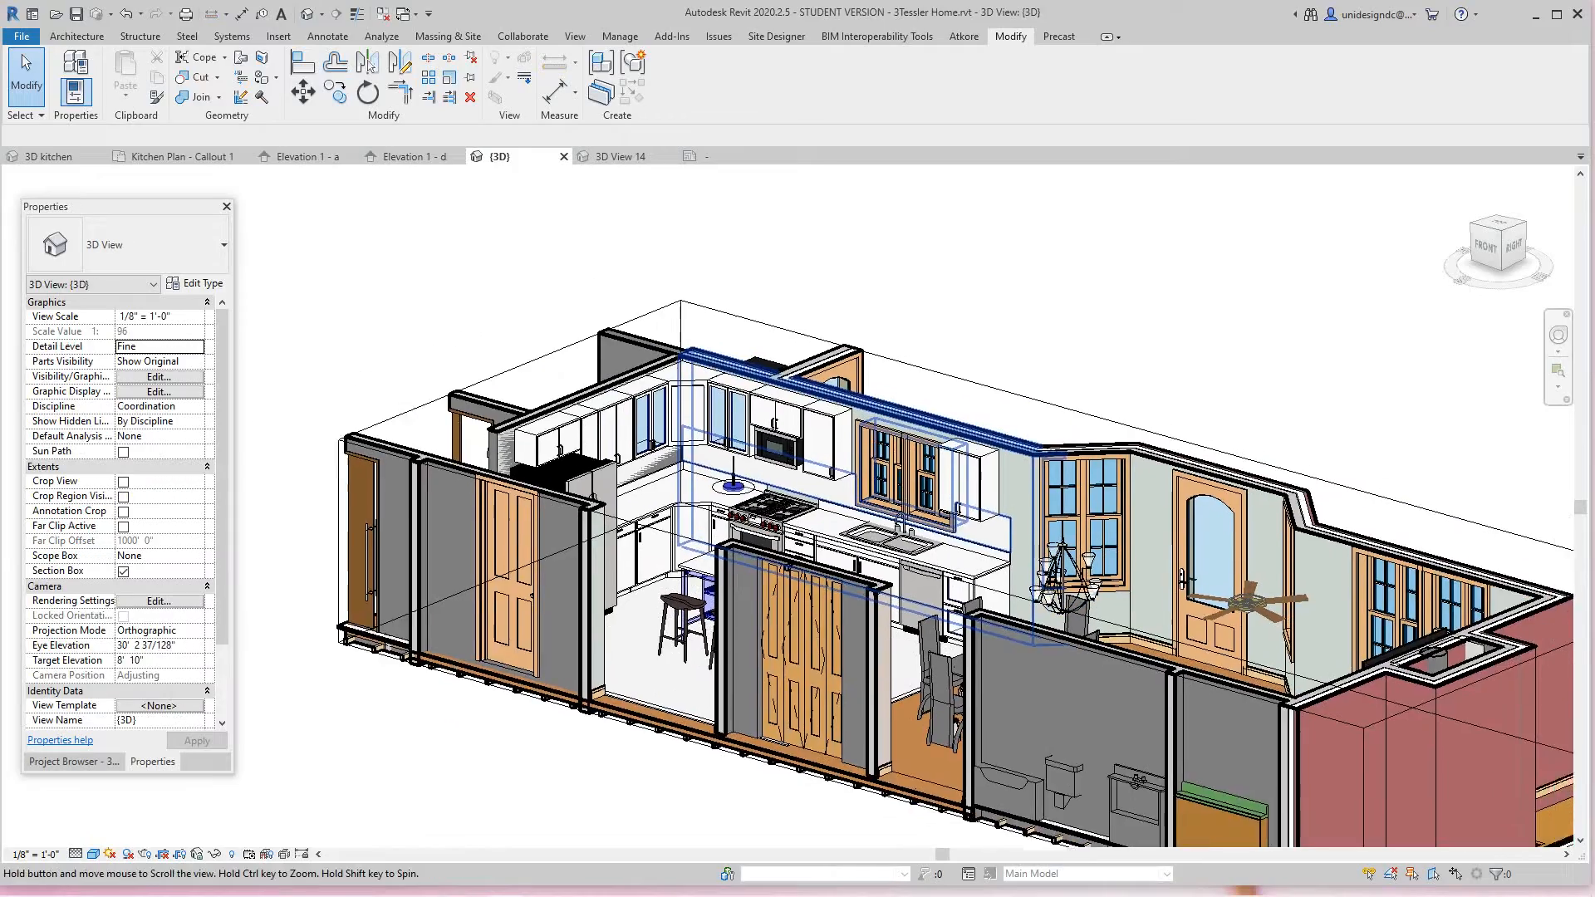
- Orbit in to inspect the living room furniture, then show the Project Browser tree
mouse_move(1119, 577)
middle_mouse_down("shift")
mouse_move(722, 353)
mouse_move(648, 238)
mouse_move(748, 413)
mouse_move(824, 498)
middle_mouse_up("shift")
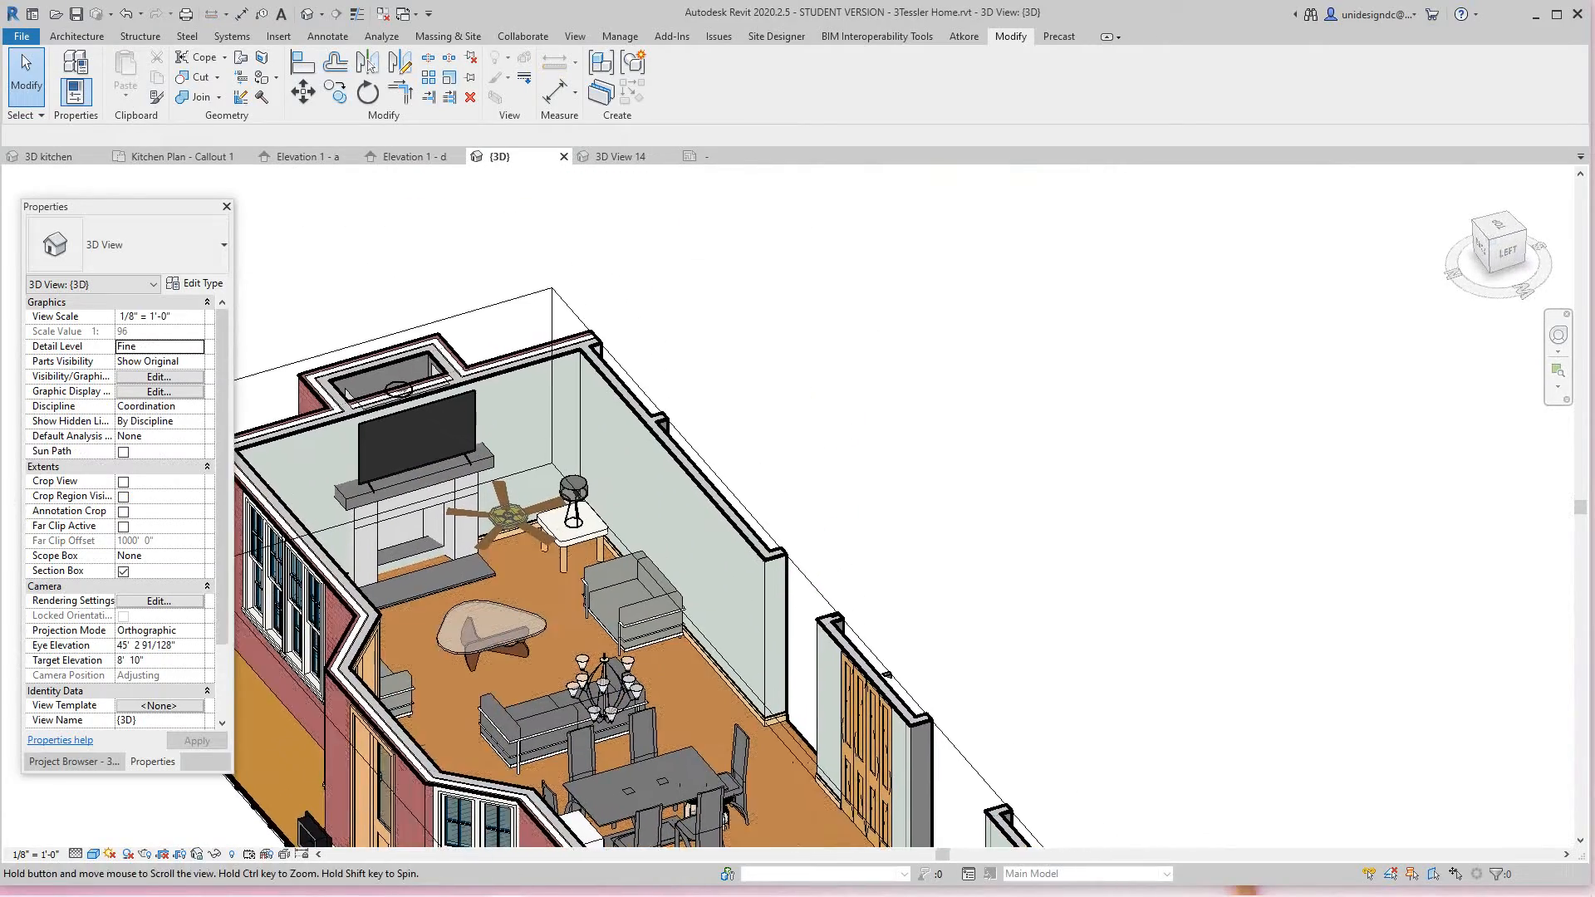
scroll(823, 498, "up", 2)
scroll(673, 443, "up", 1)
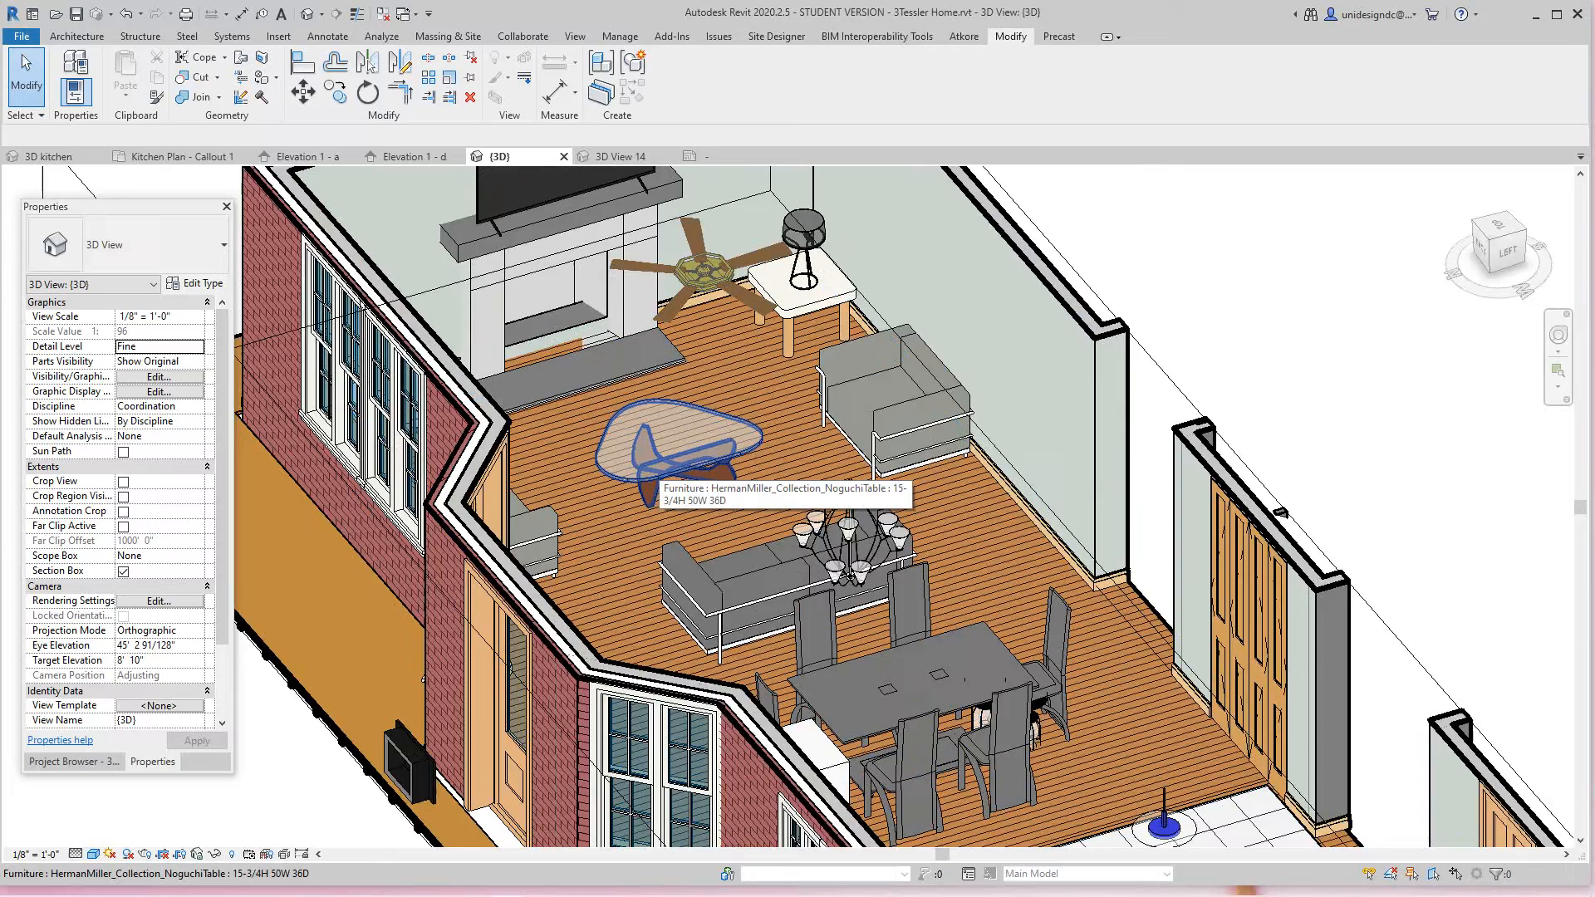
scroll(673, 443, "up", 2)
scroll(923, 549, "down", 1)
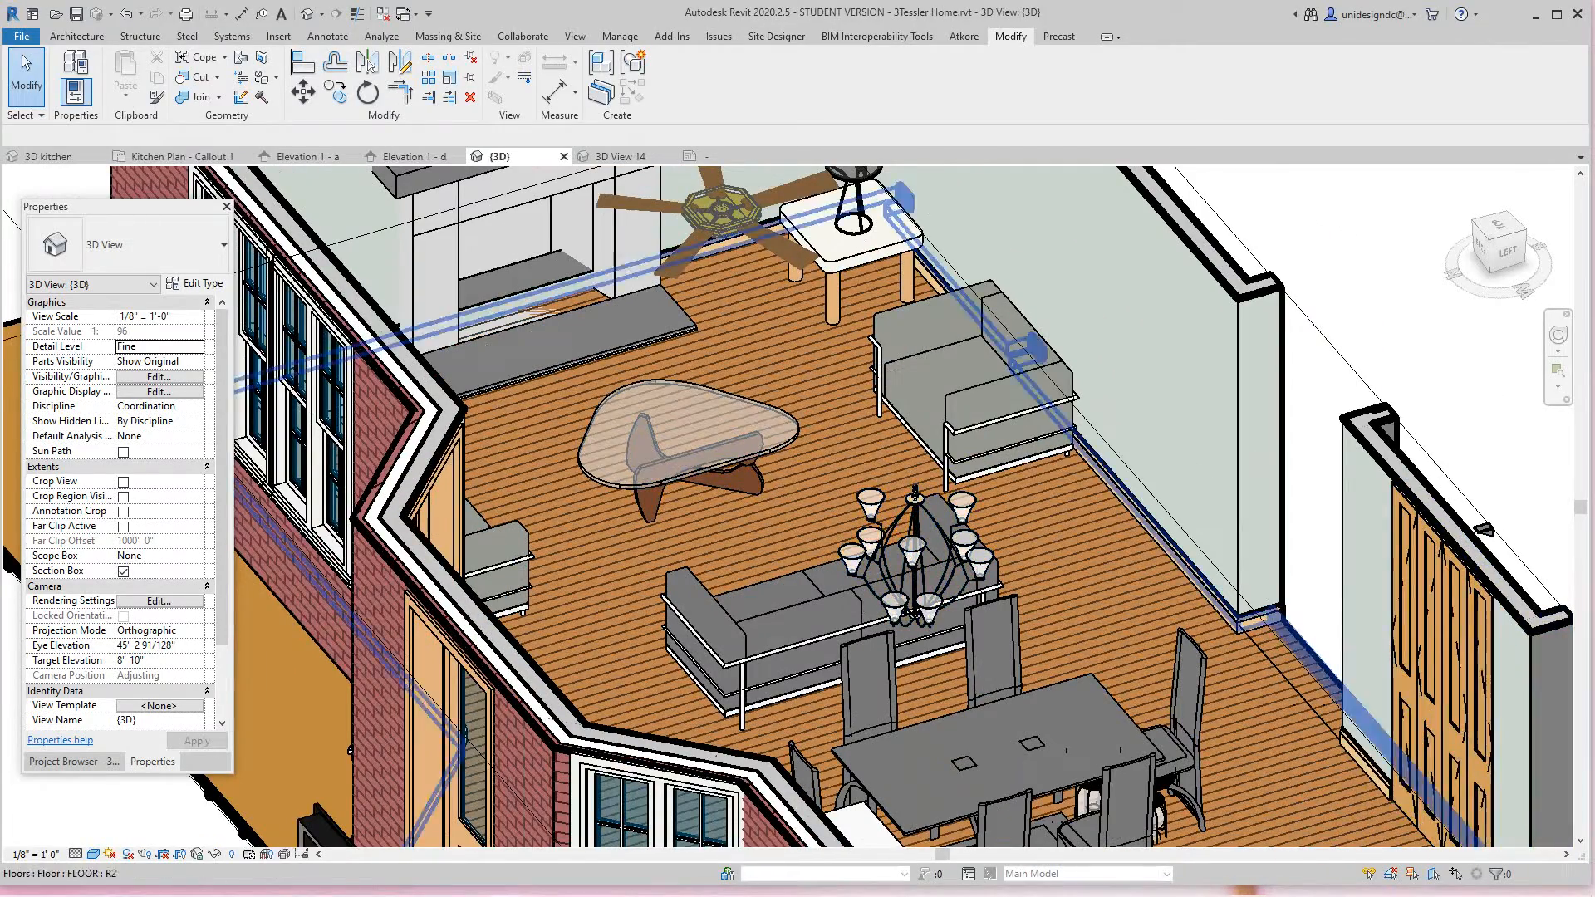
scroll(799, 543, "down", 2)
middle_click_drag(559, 194, 518, 219)
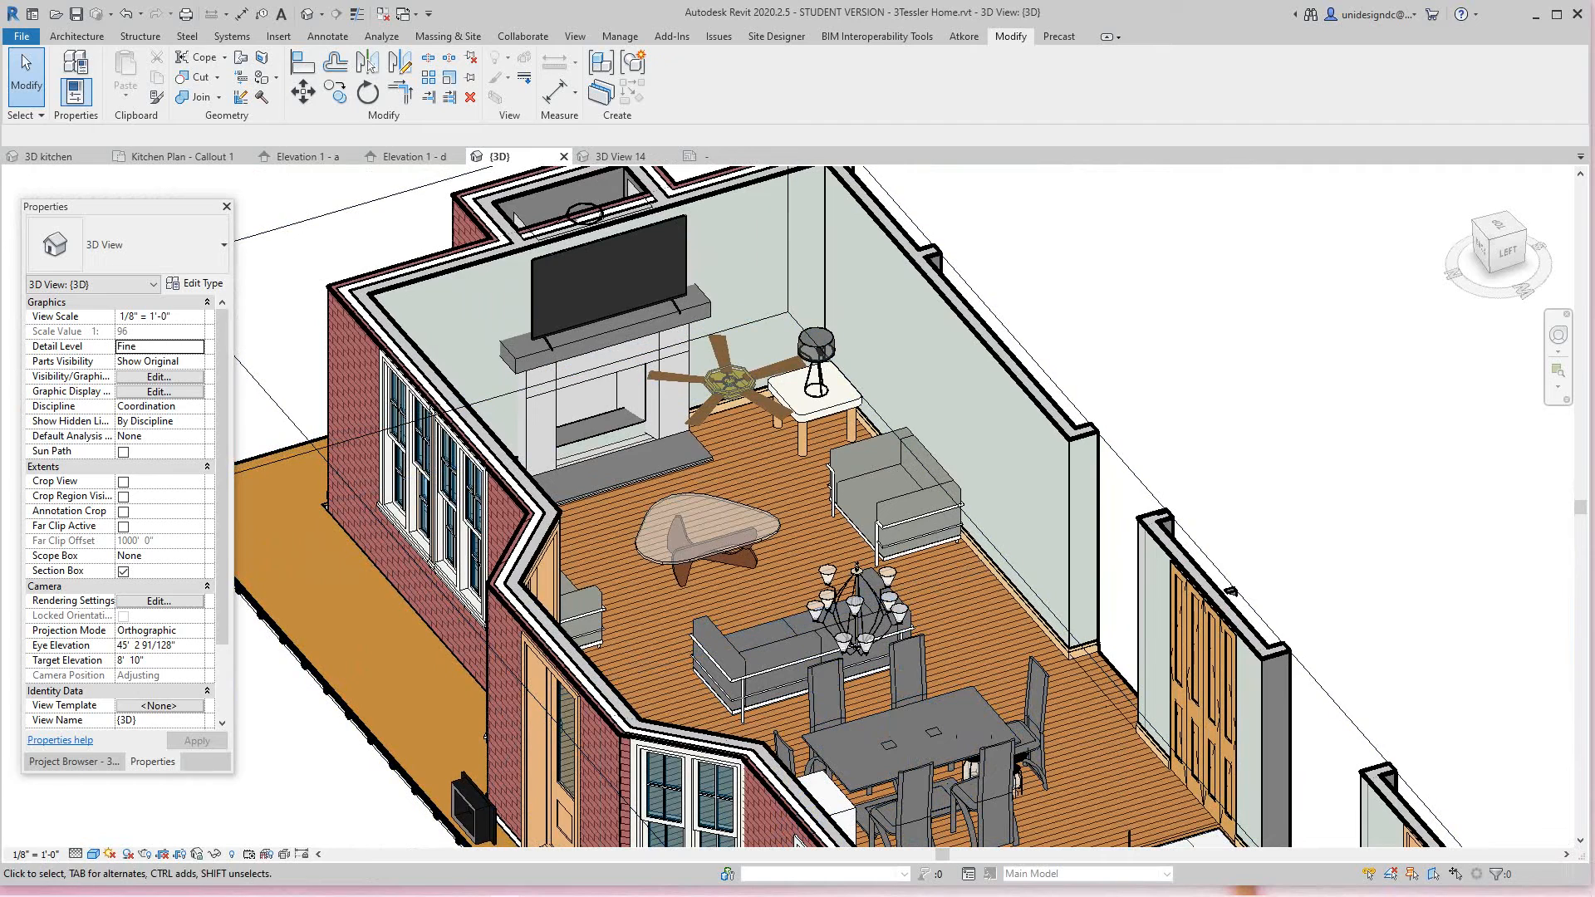
scroll(507, 519, "down", 2)
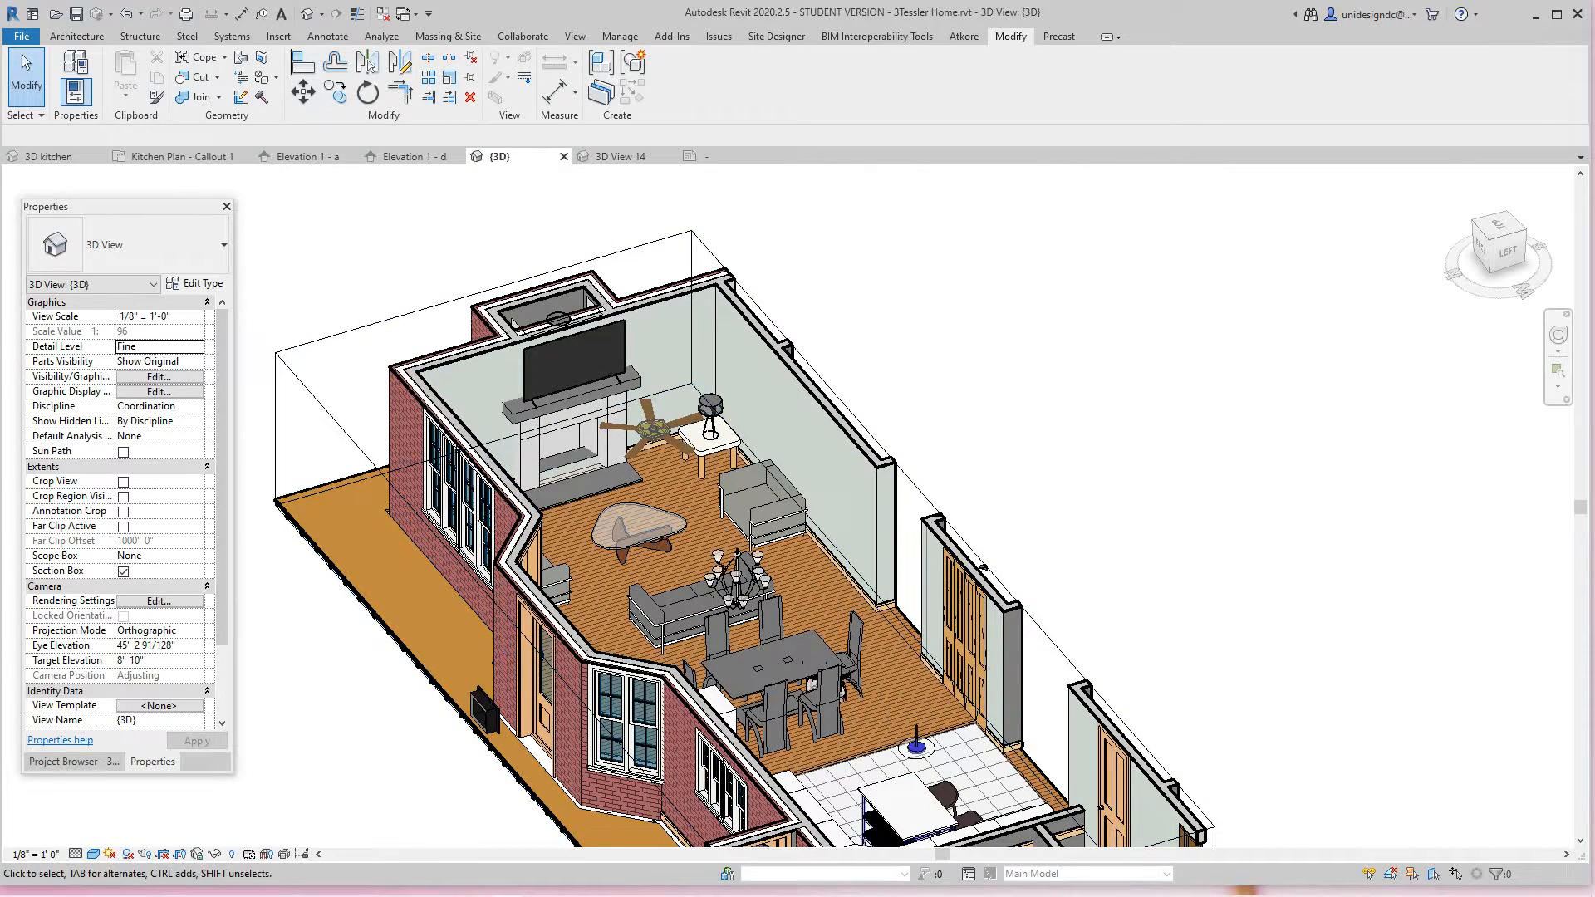
left_click(73, 761)
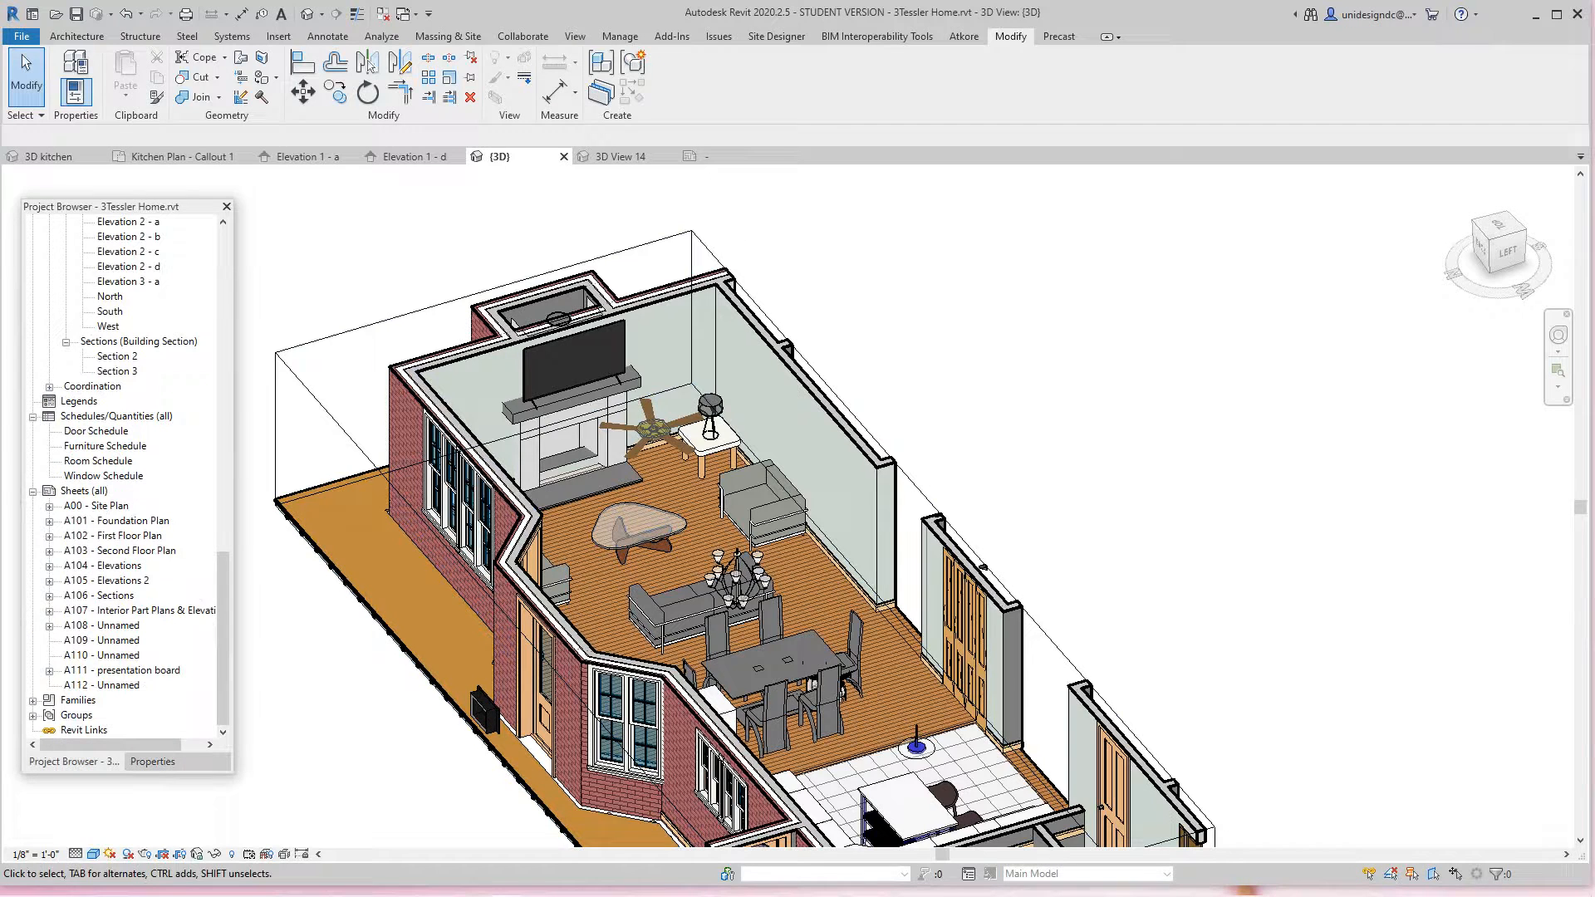
- Open sheet A111 presentation board, then sheet A112 - Unnamed from the Project Browser
double_click(122, 669)
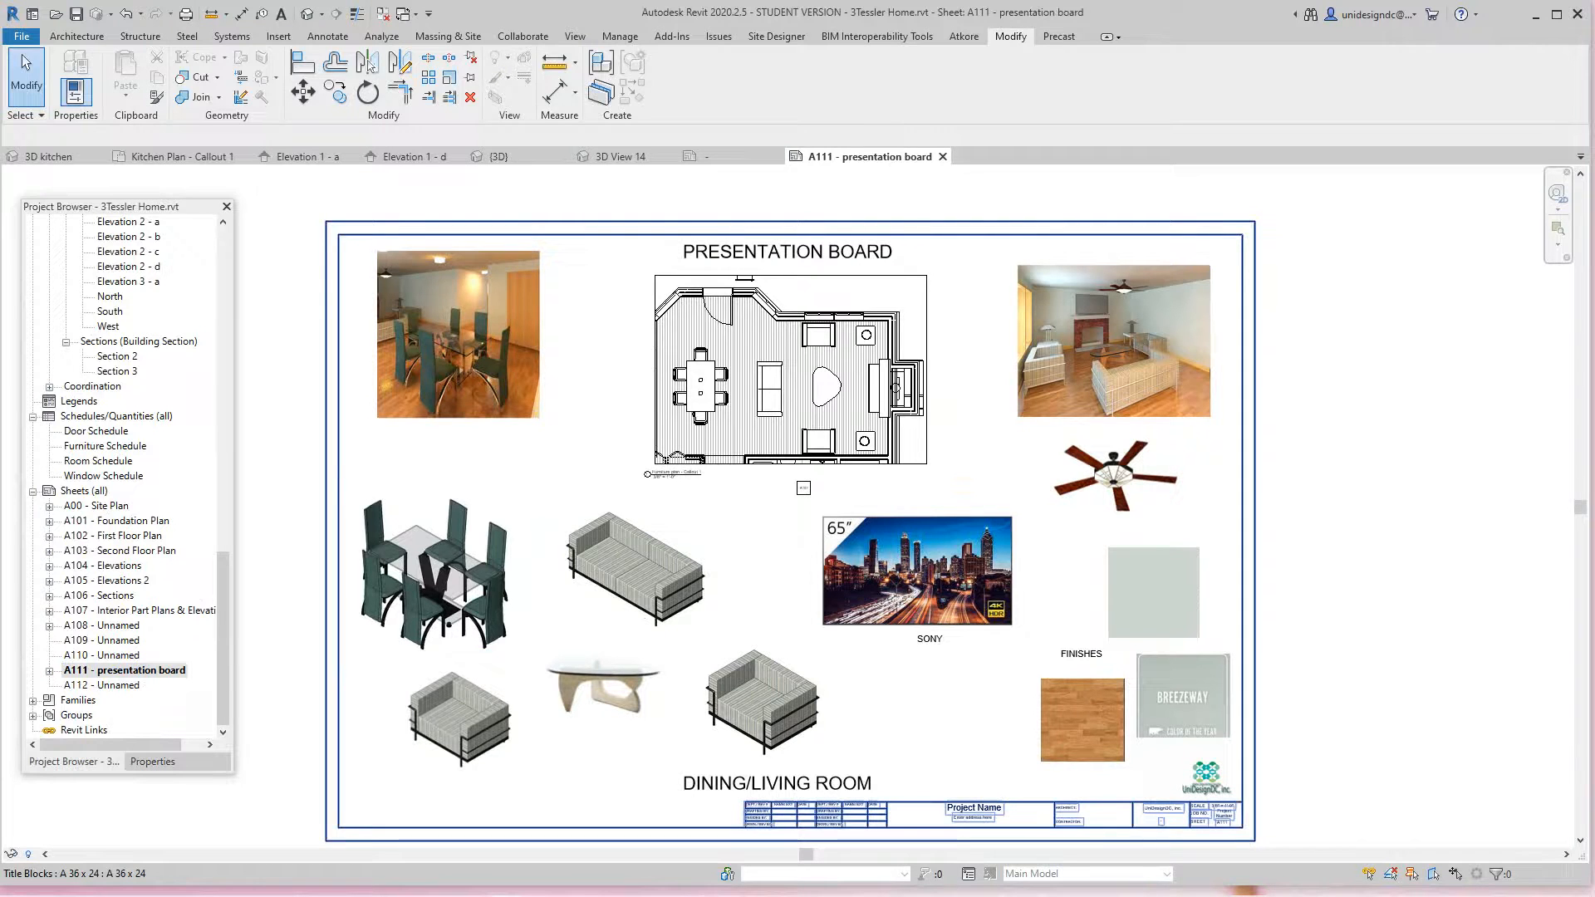
double_click(101, 684)
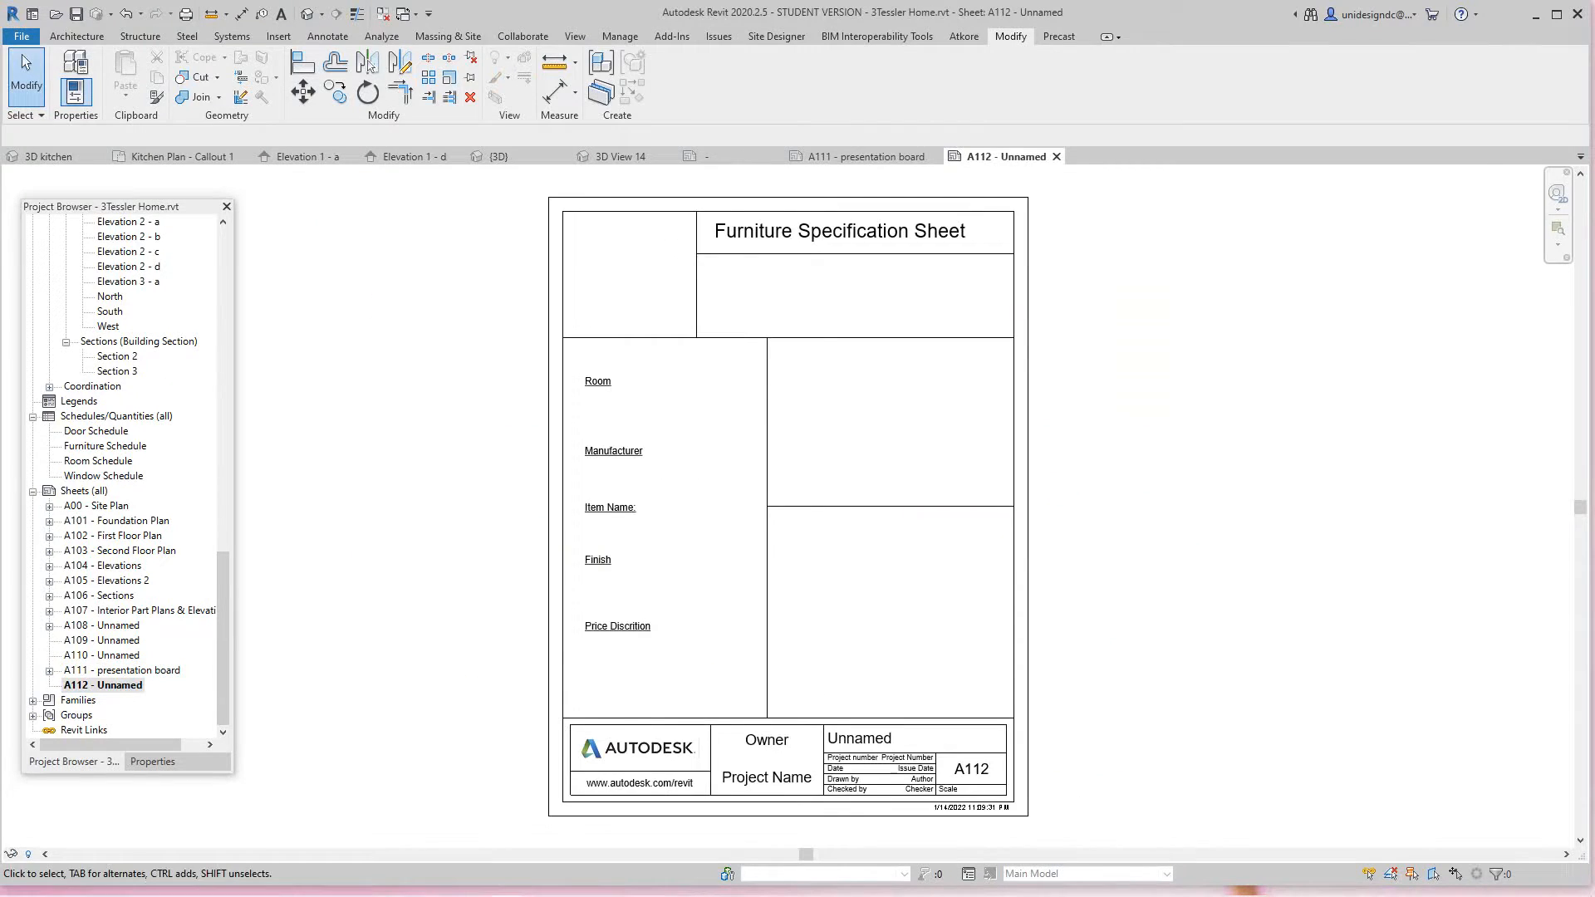
scroll(1005, 231, "up", 3)
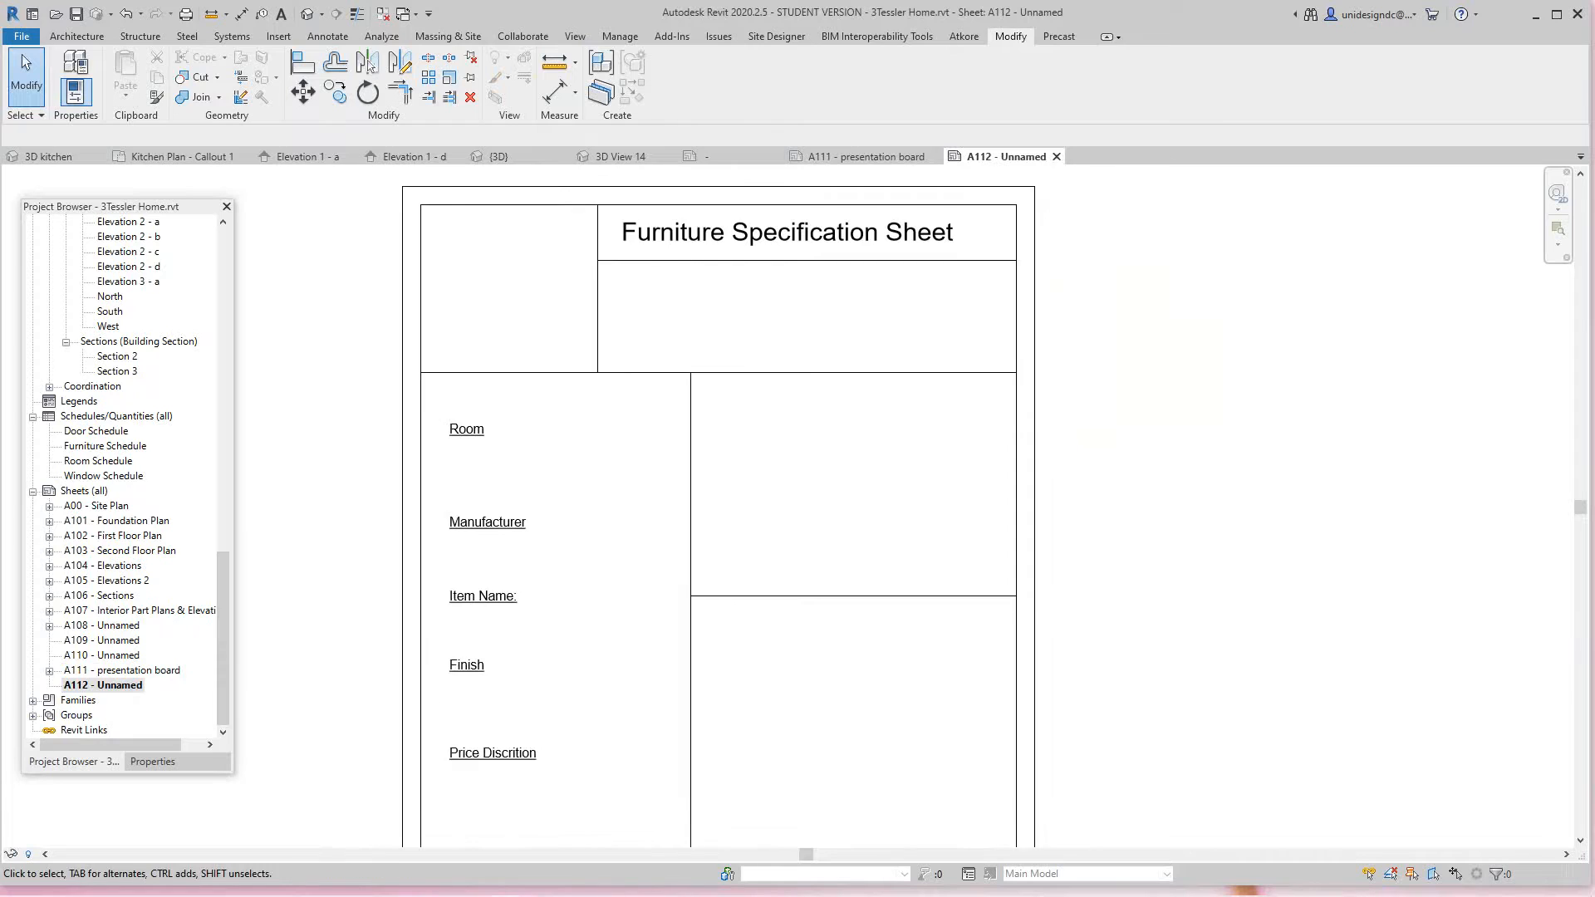
scroll(795, 474, "down", 1)
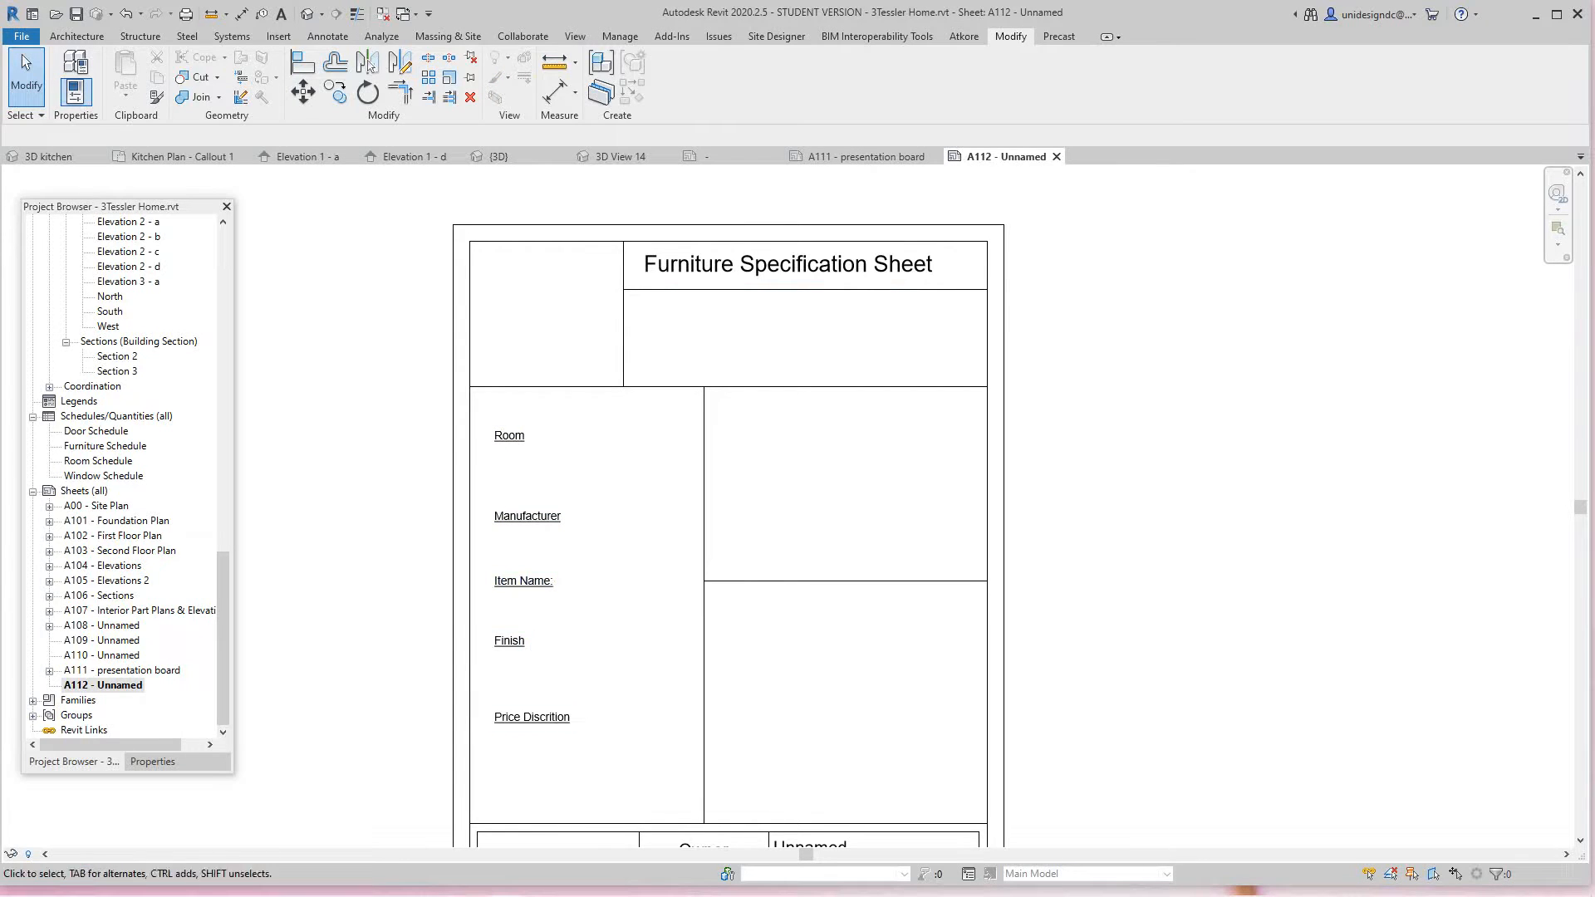
scroll(731, 488, "down", 2)
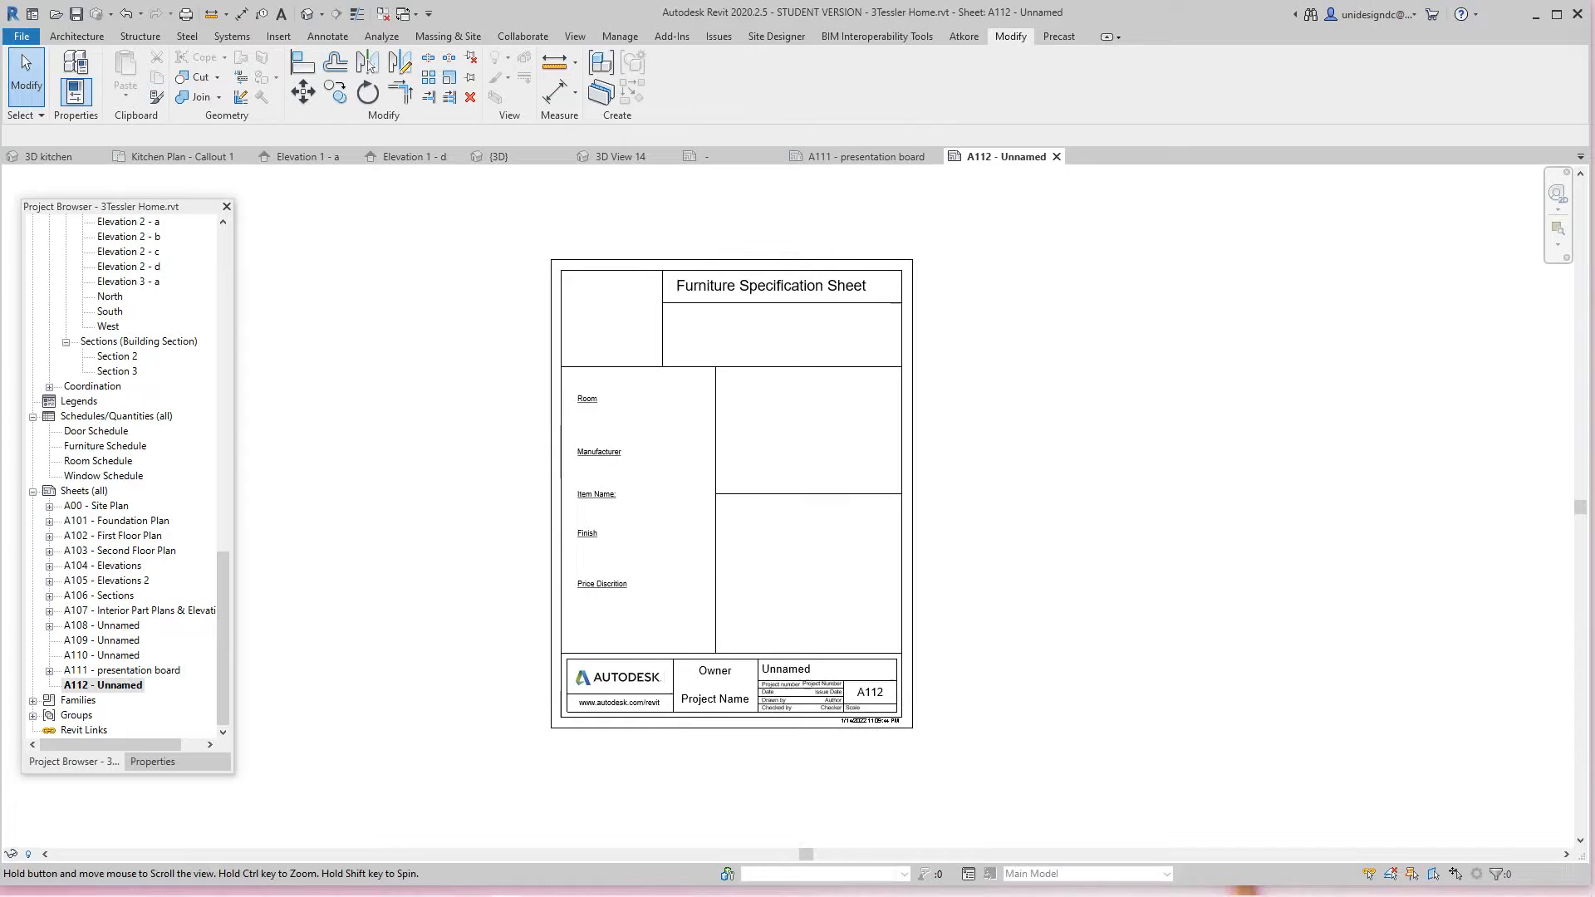
scroll(749, 523, "up", 1)
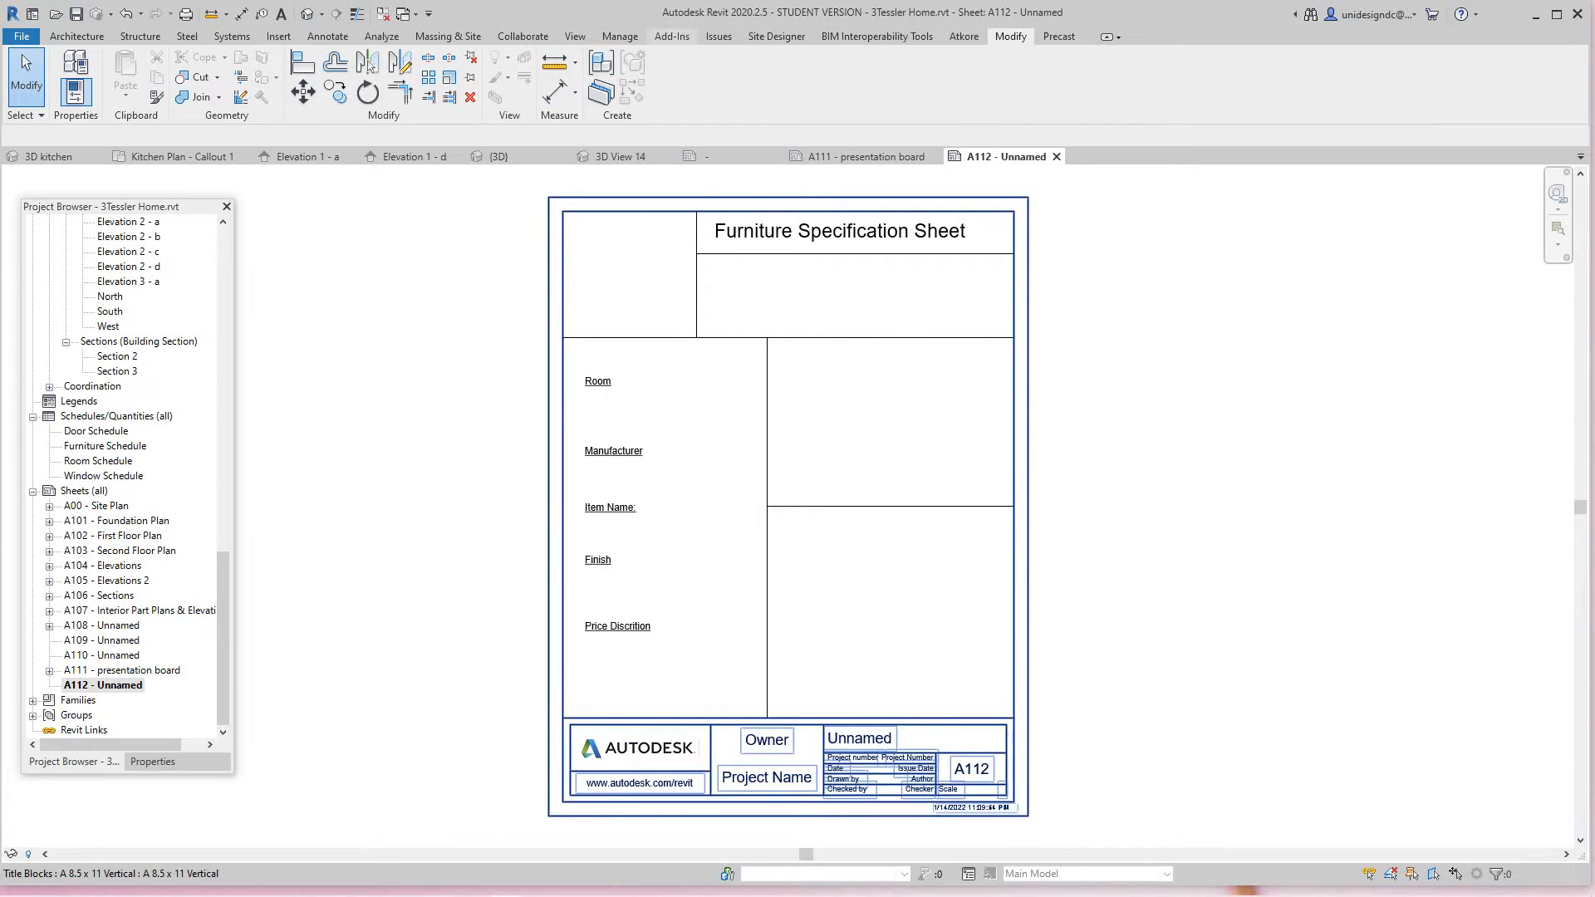
- Import the nogture.JPG coffee table photo via Insert Image
left_click(278, 37)
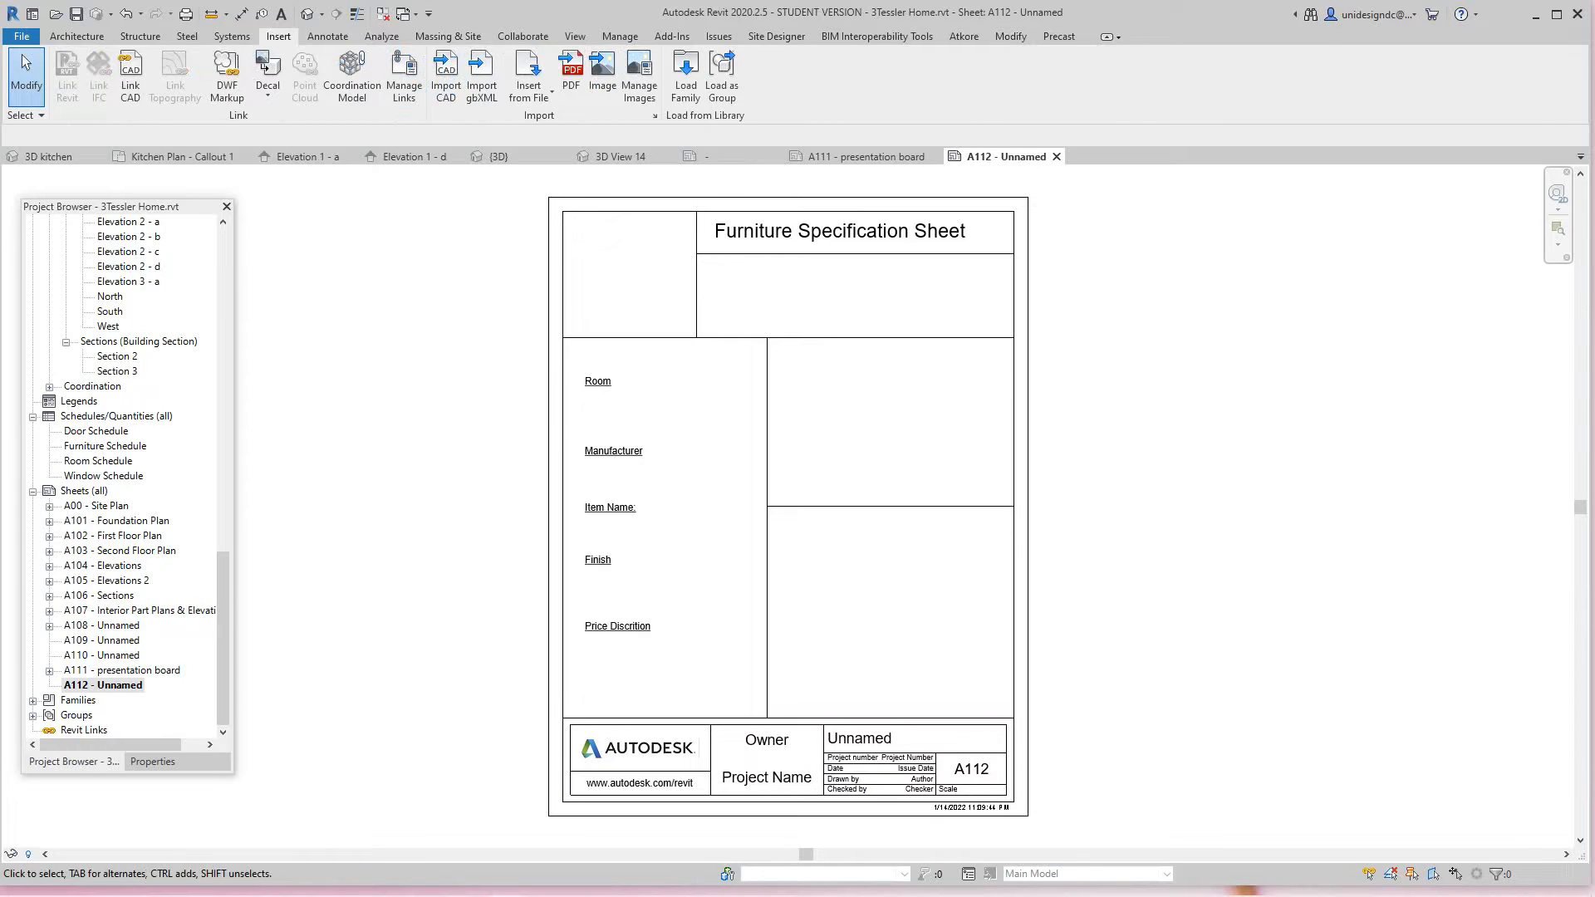
left_click(601, 72)
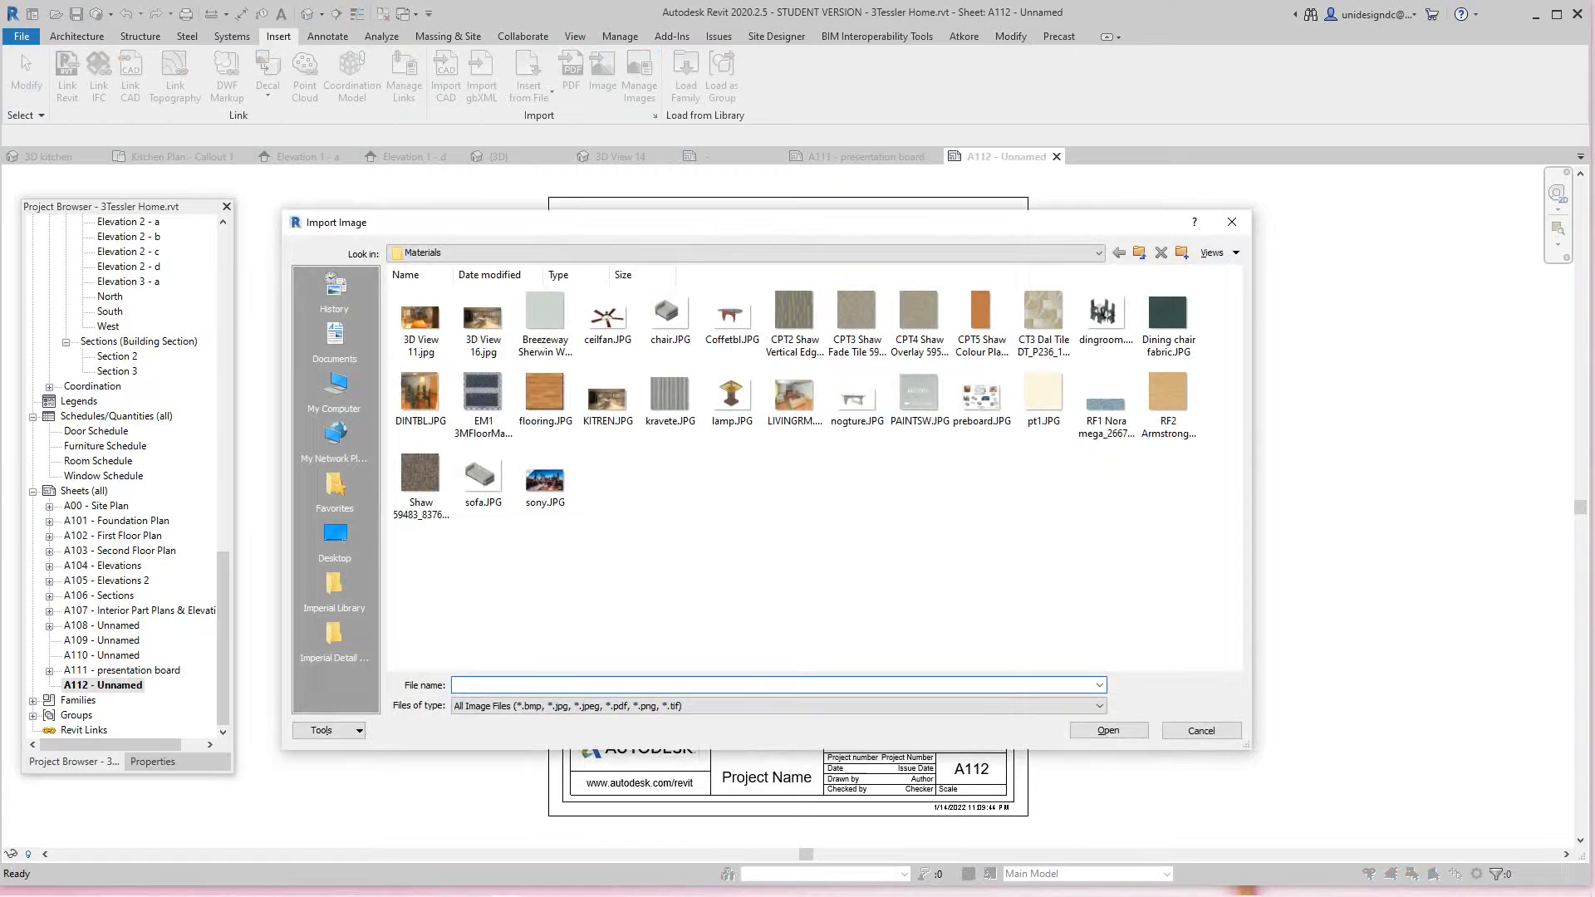
left_click(856, 399)
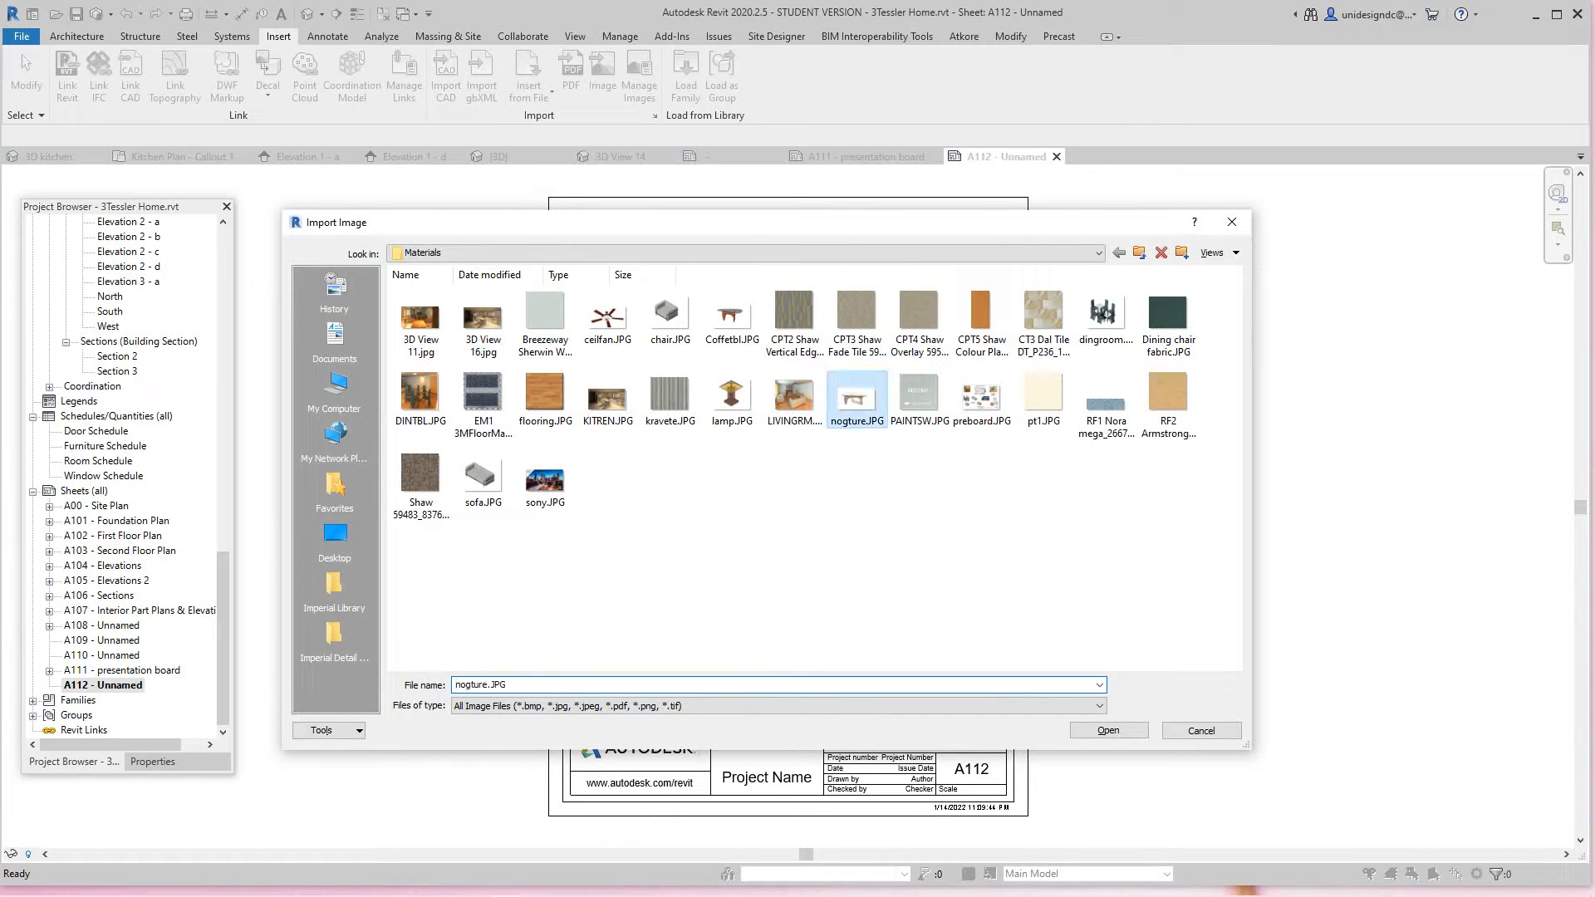
left_click(1110, 731)
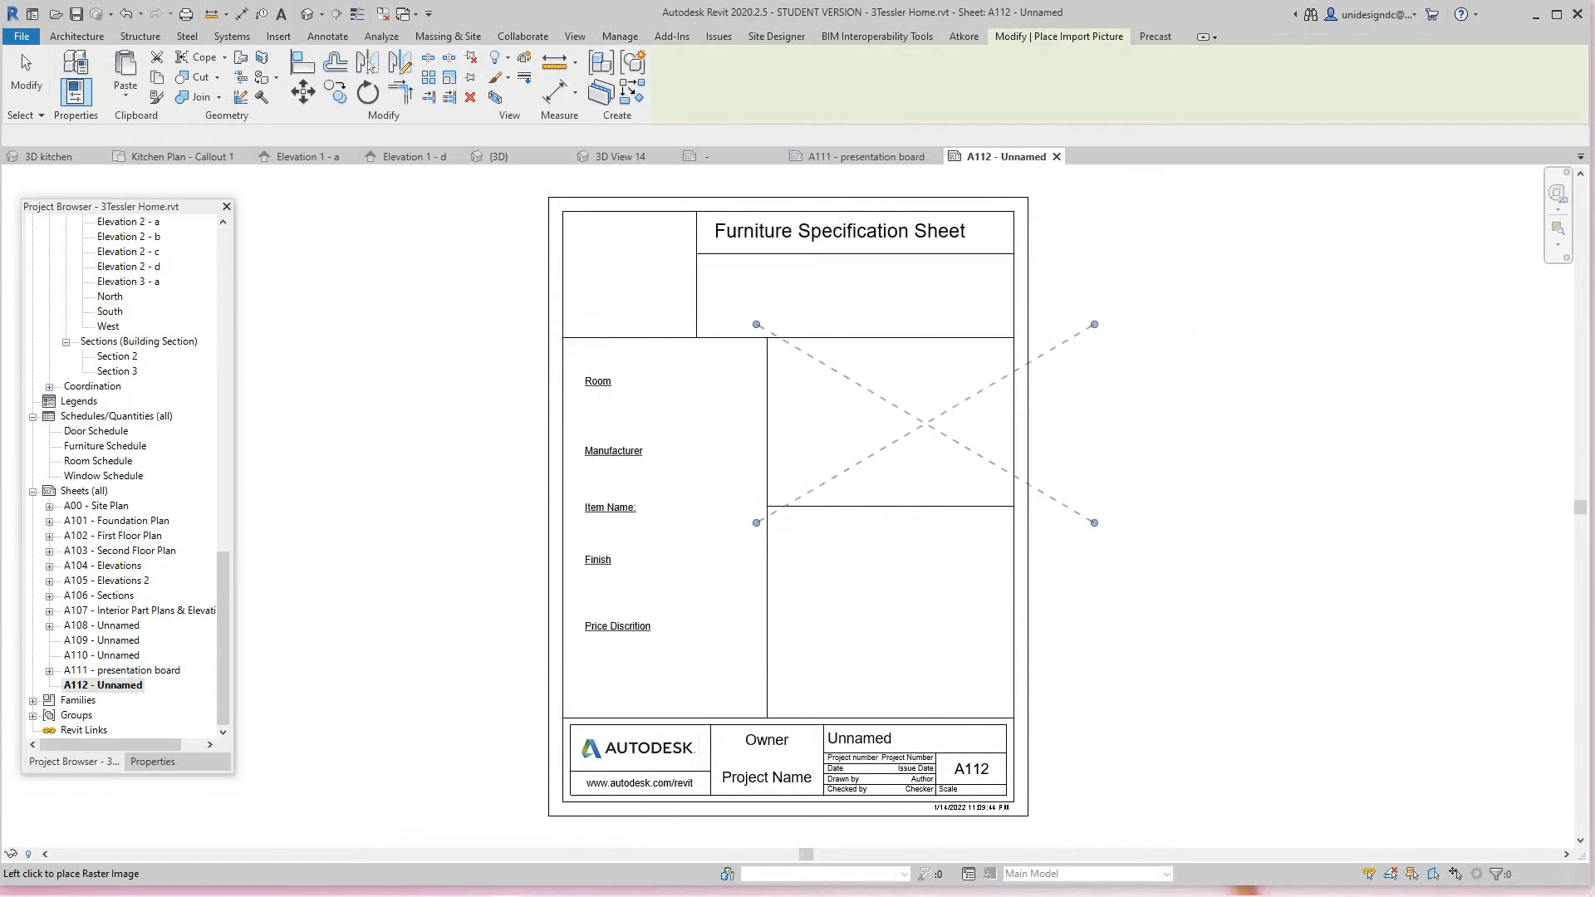
- Place the table photo on the sheet and shrink it to fit the upper-right box
left_click(899, 417)
left_click(900, 417)
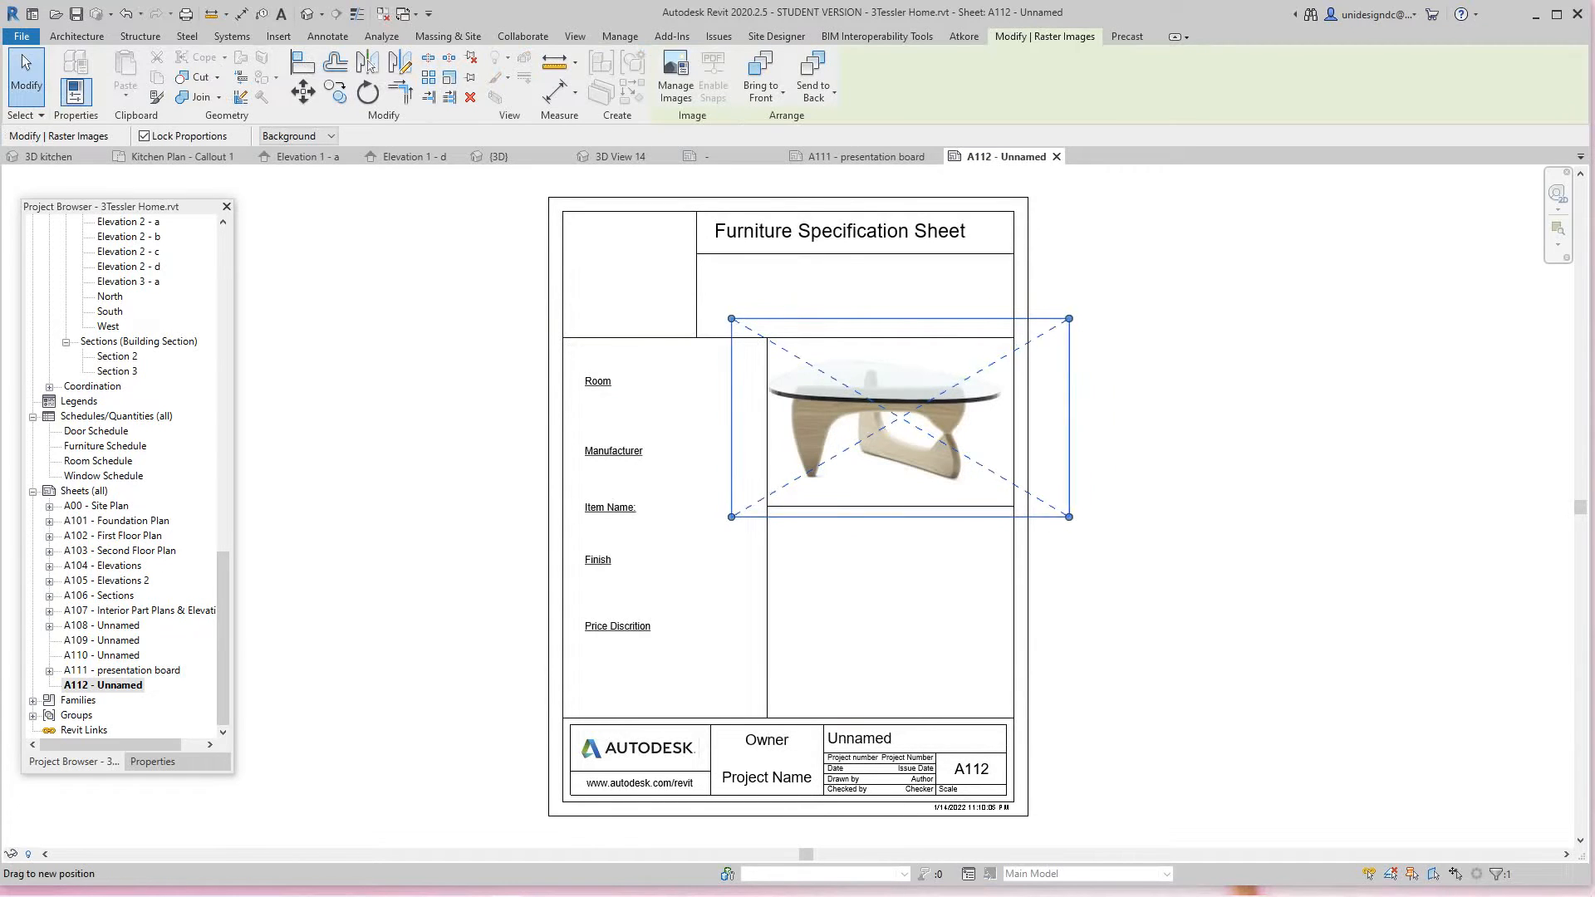
left_click_drag(1070, 515, 1017, 487)
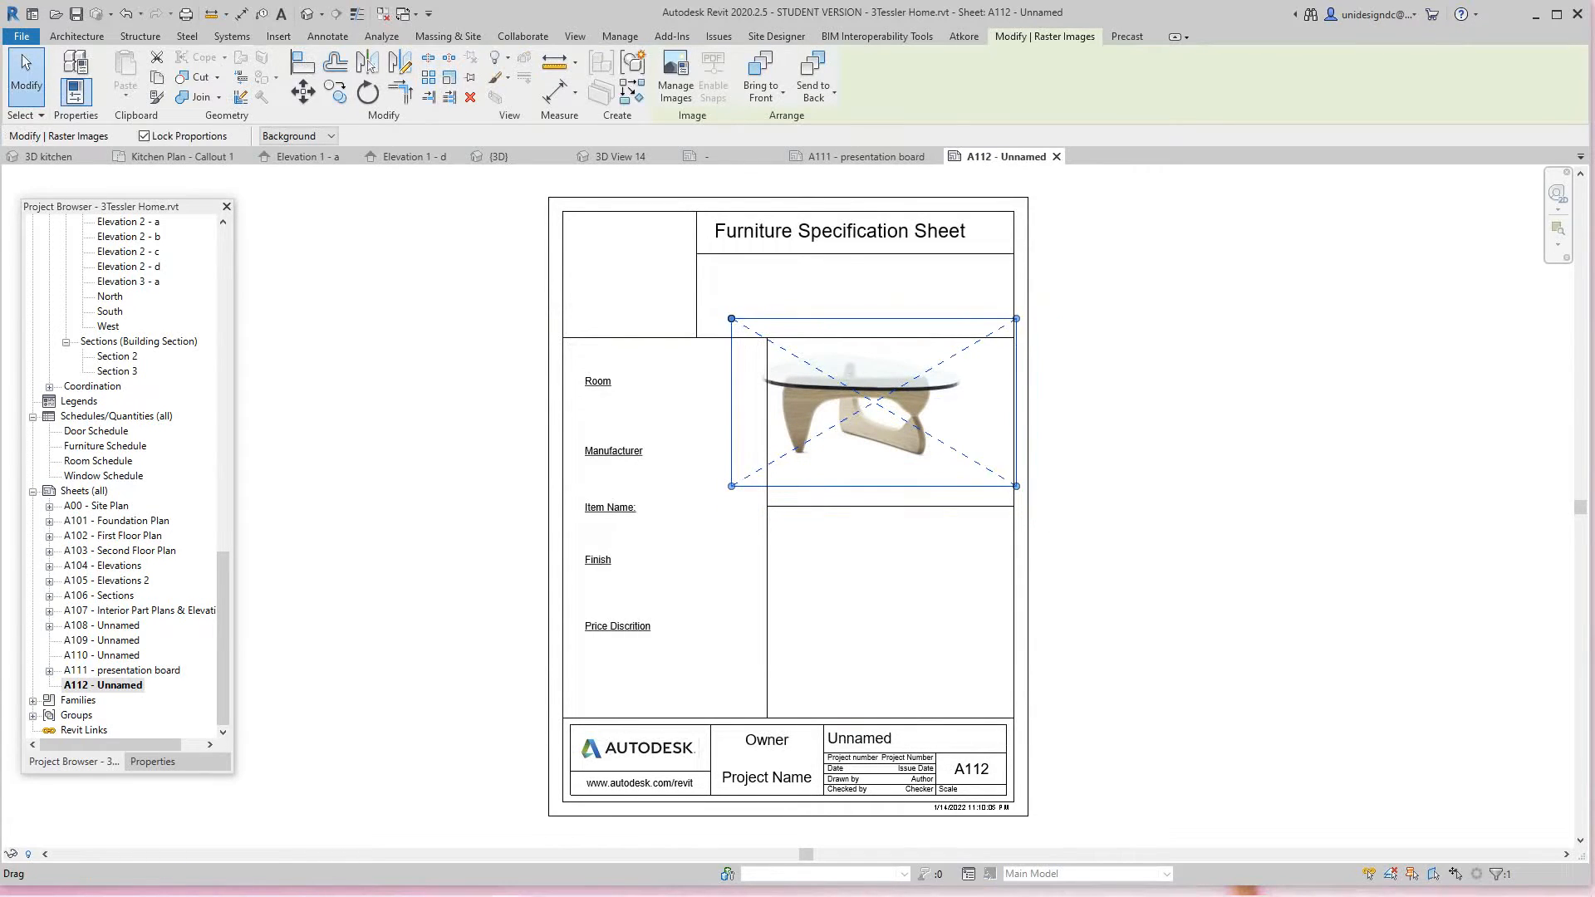
left_click_drag(732, 319, 778, 345)
- Edit the Room text note so it reads 'Room Living Room'
key("Escape")
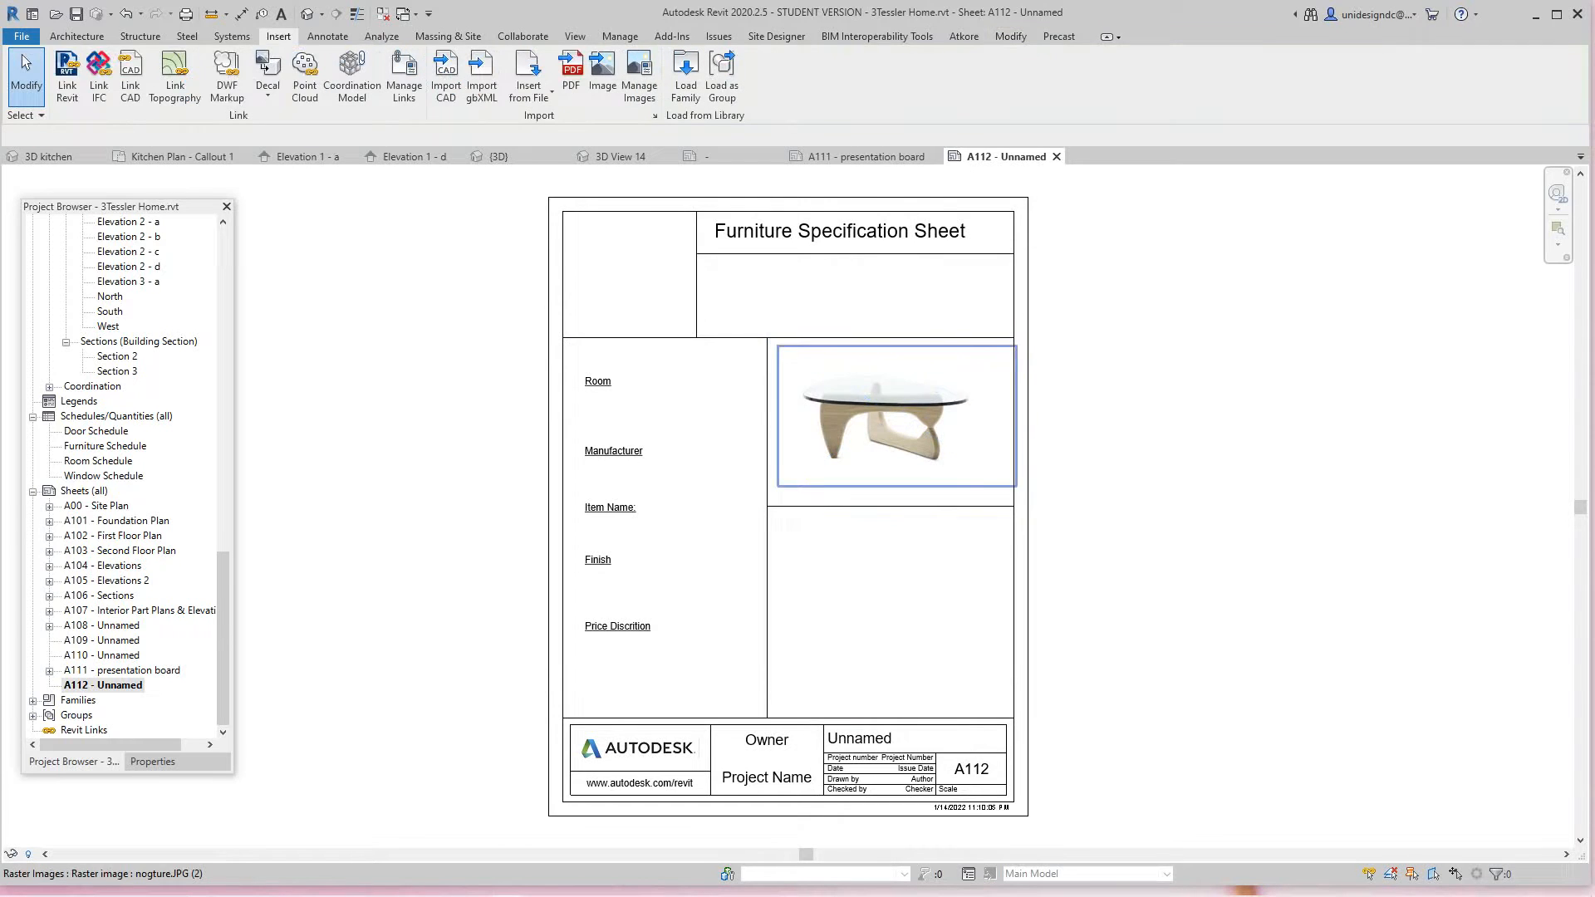
scroll(972, 449, "up", 3)
scroll(973, 449, "down", 1)
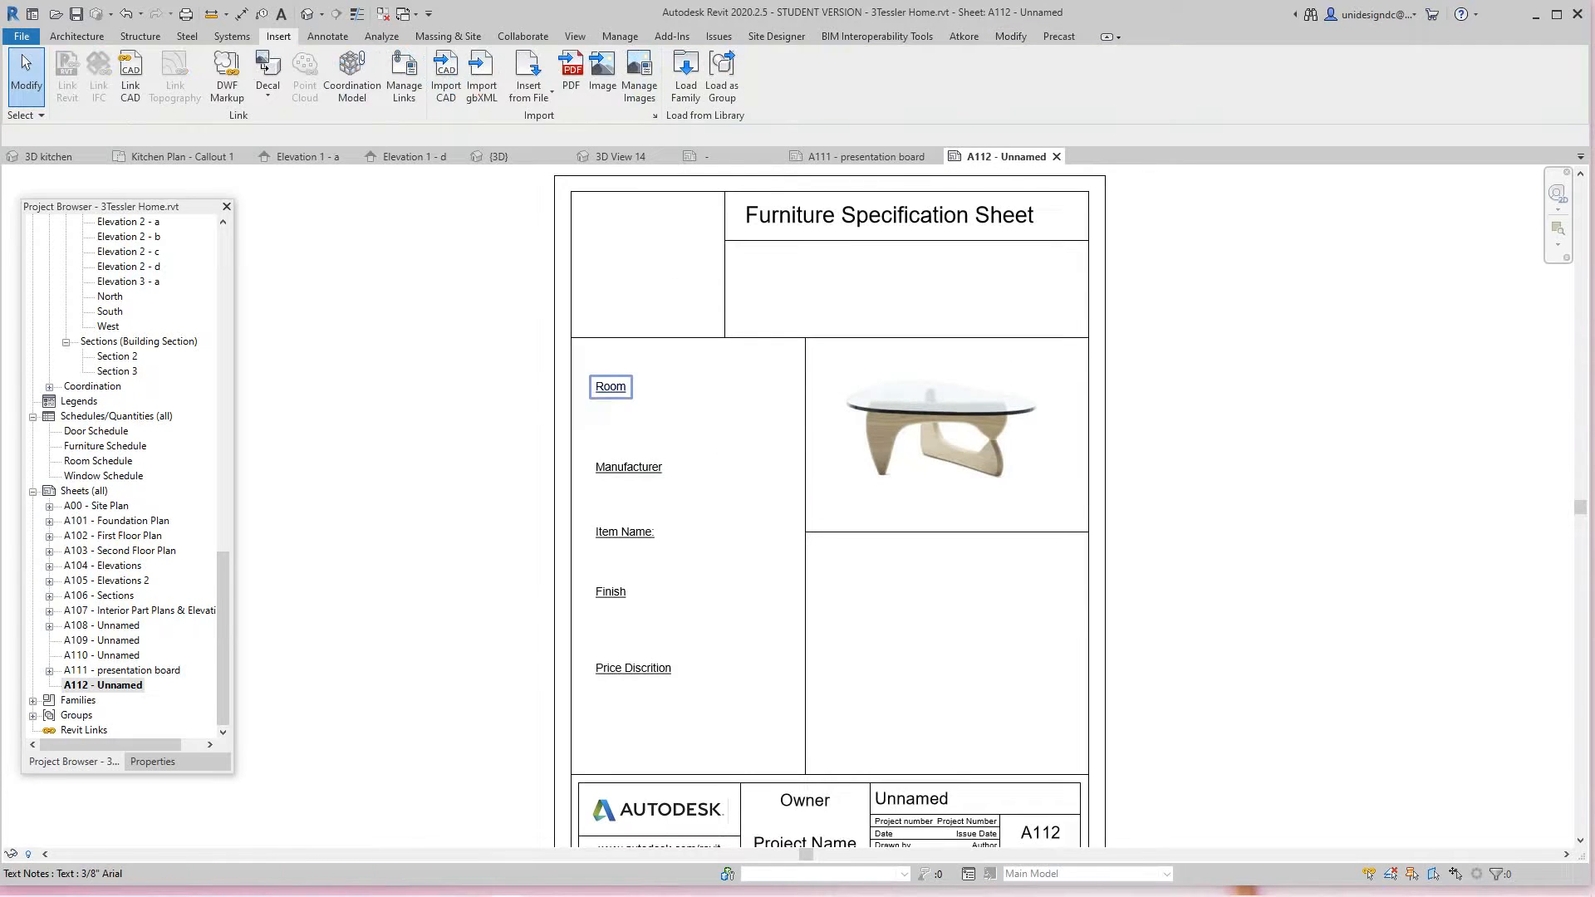
scroll(610, 392, "up", 2)
left_click(610, 386)
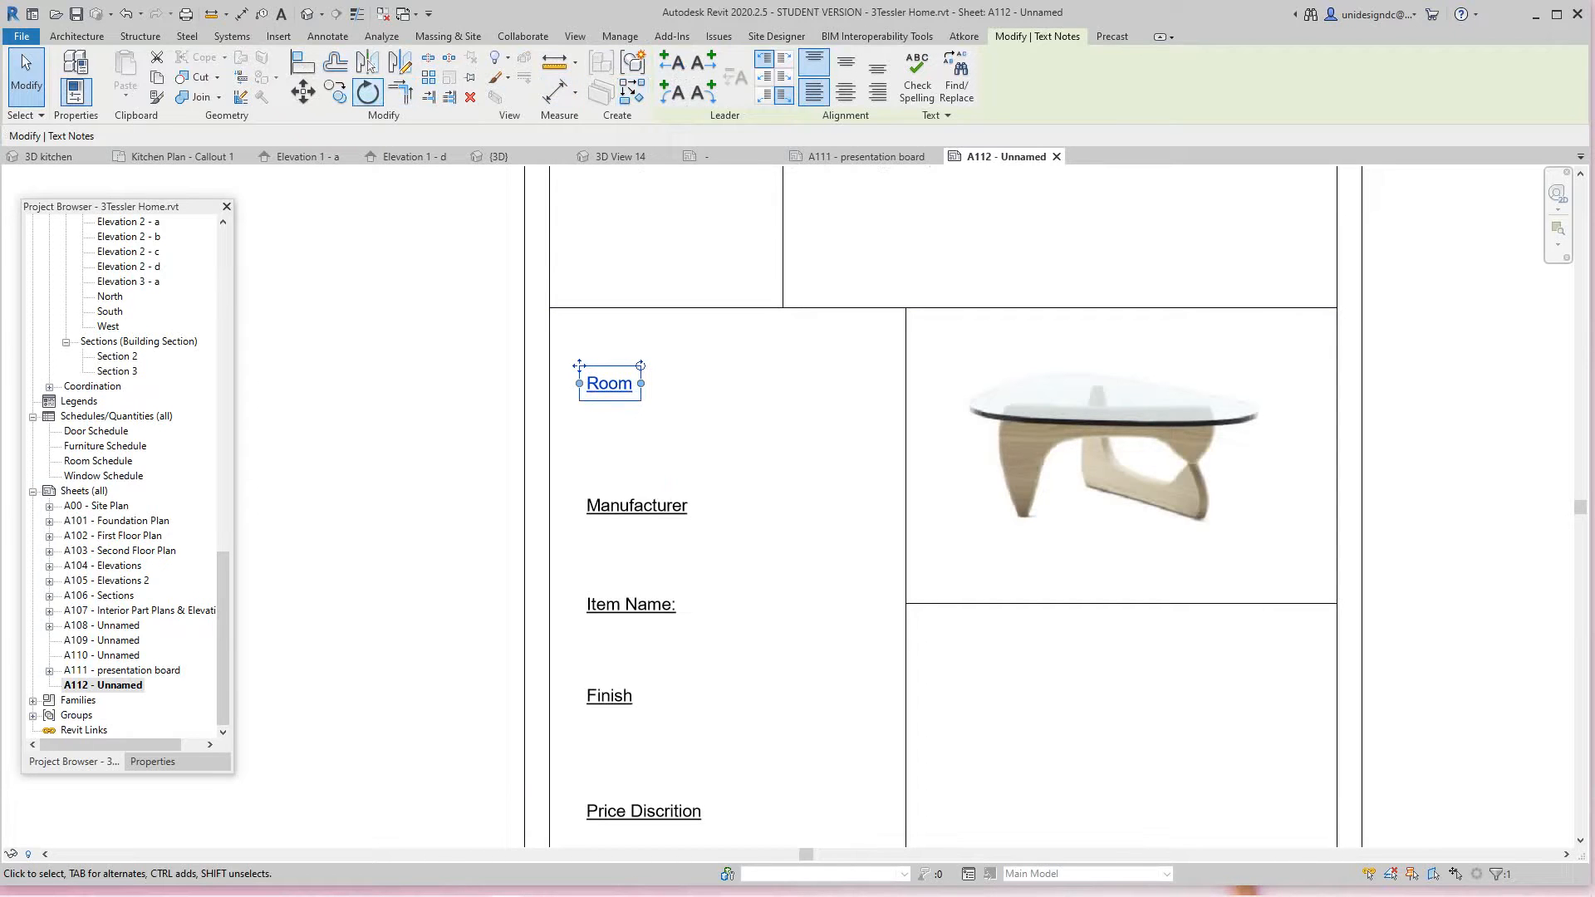
left_click(633, 382)
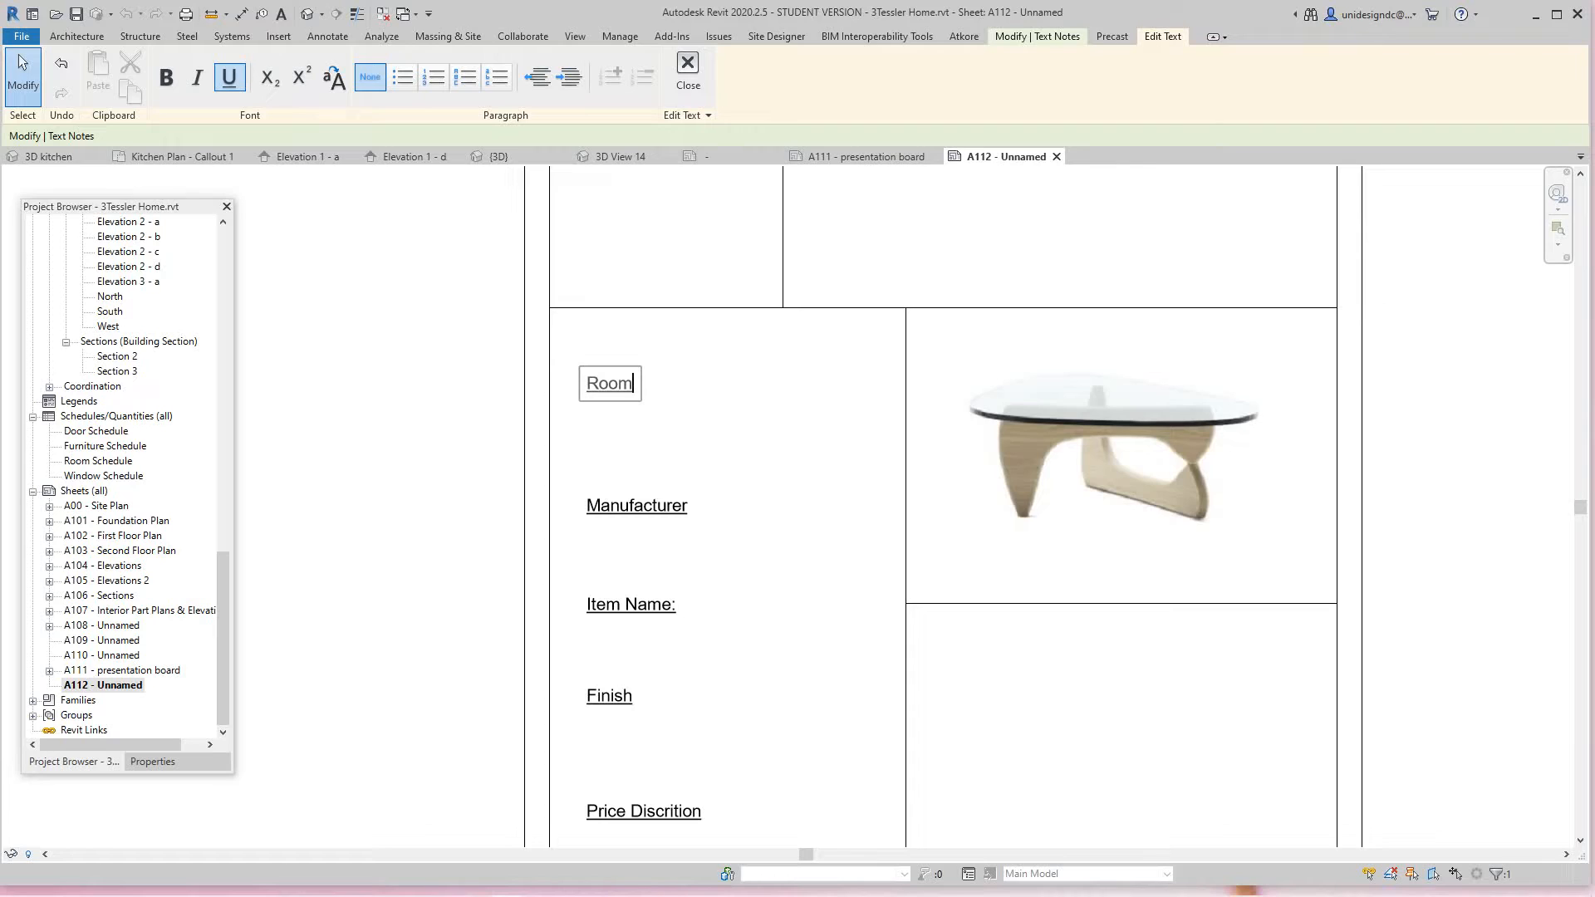
type(" Li")
type("ving")
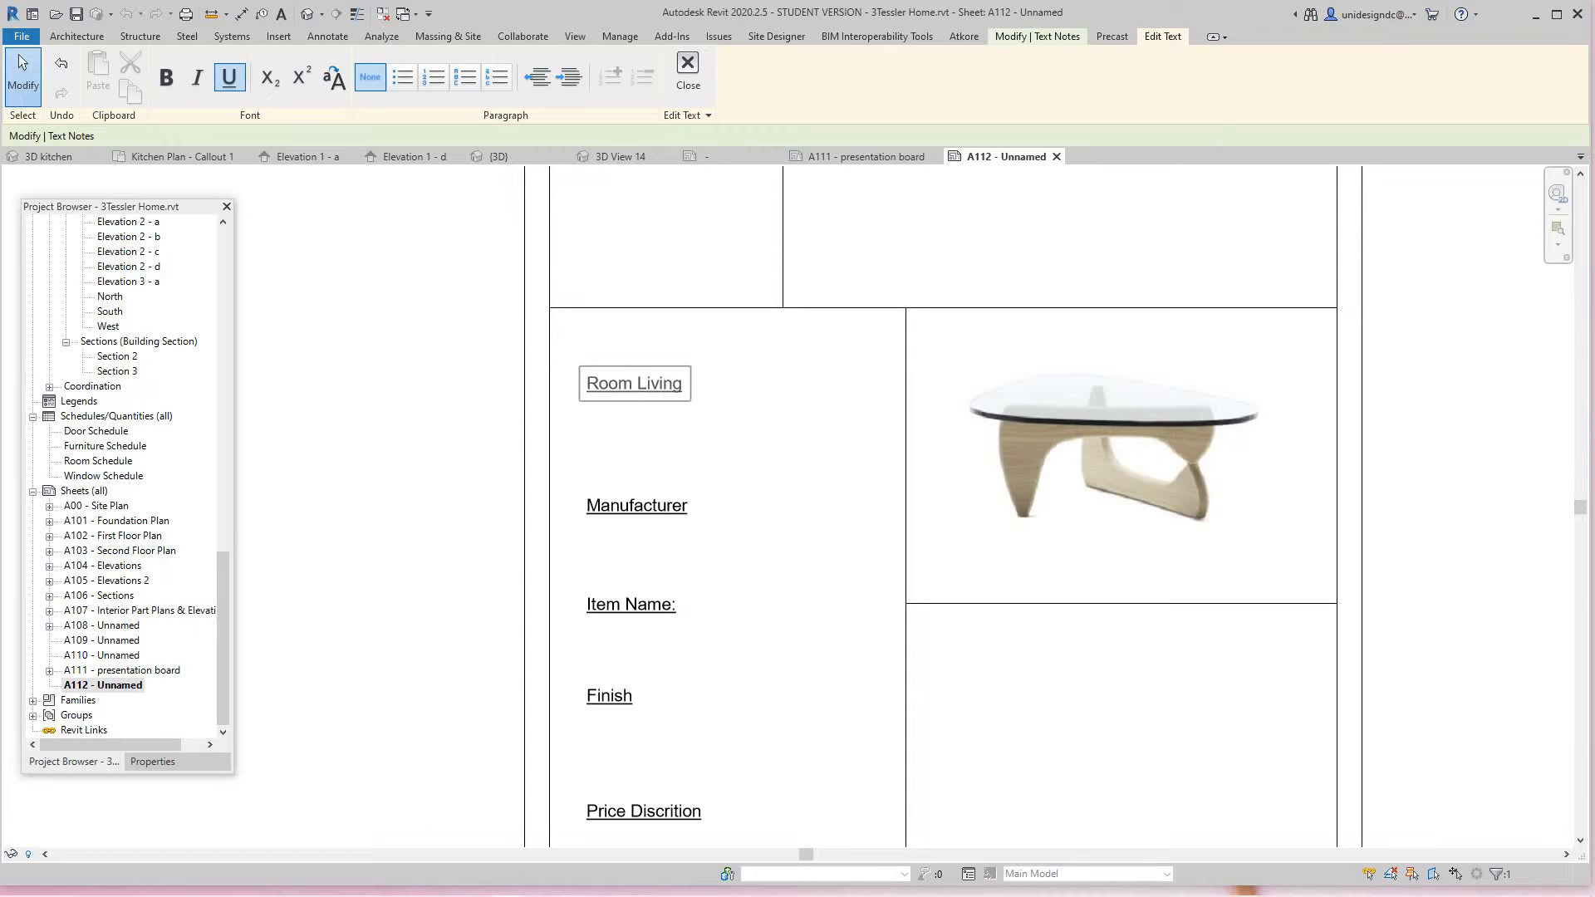
type(" Roo")
type("m")
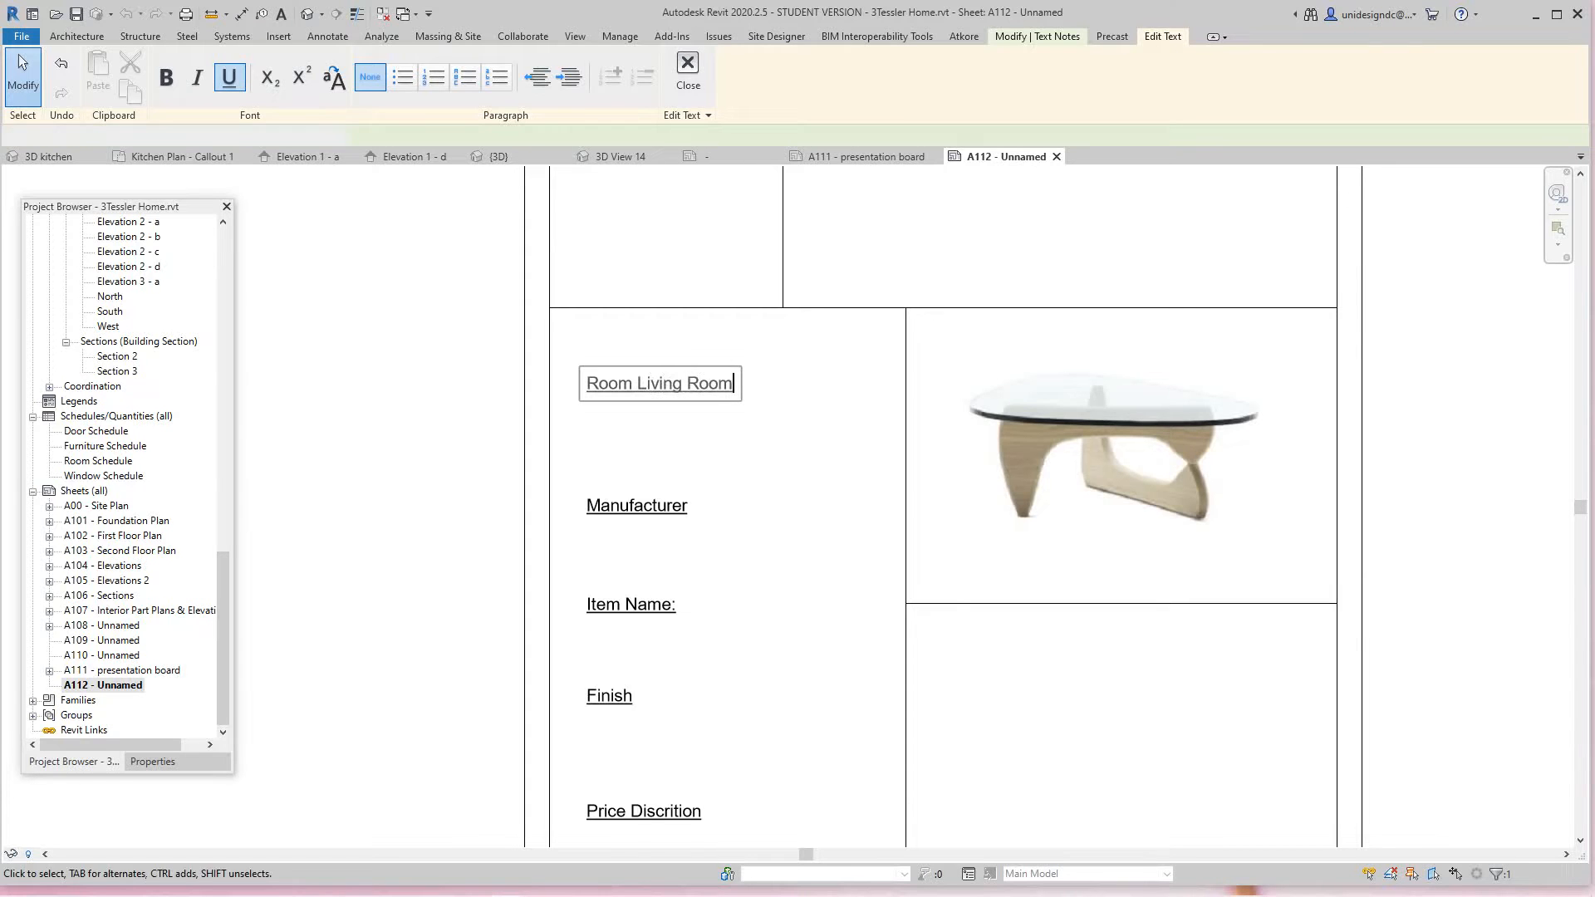
key("Escape")
scroll(753, 542, "down", 2)
scroll(753, 543, "down", 2)
scroll(985, 561, "down", 1)
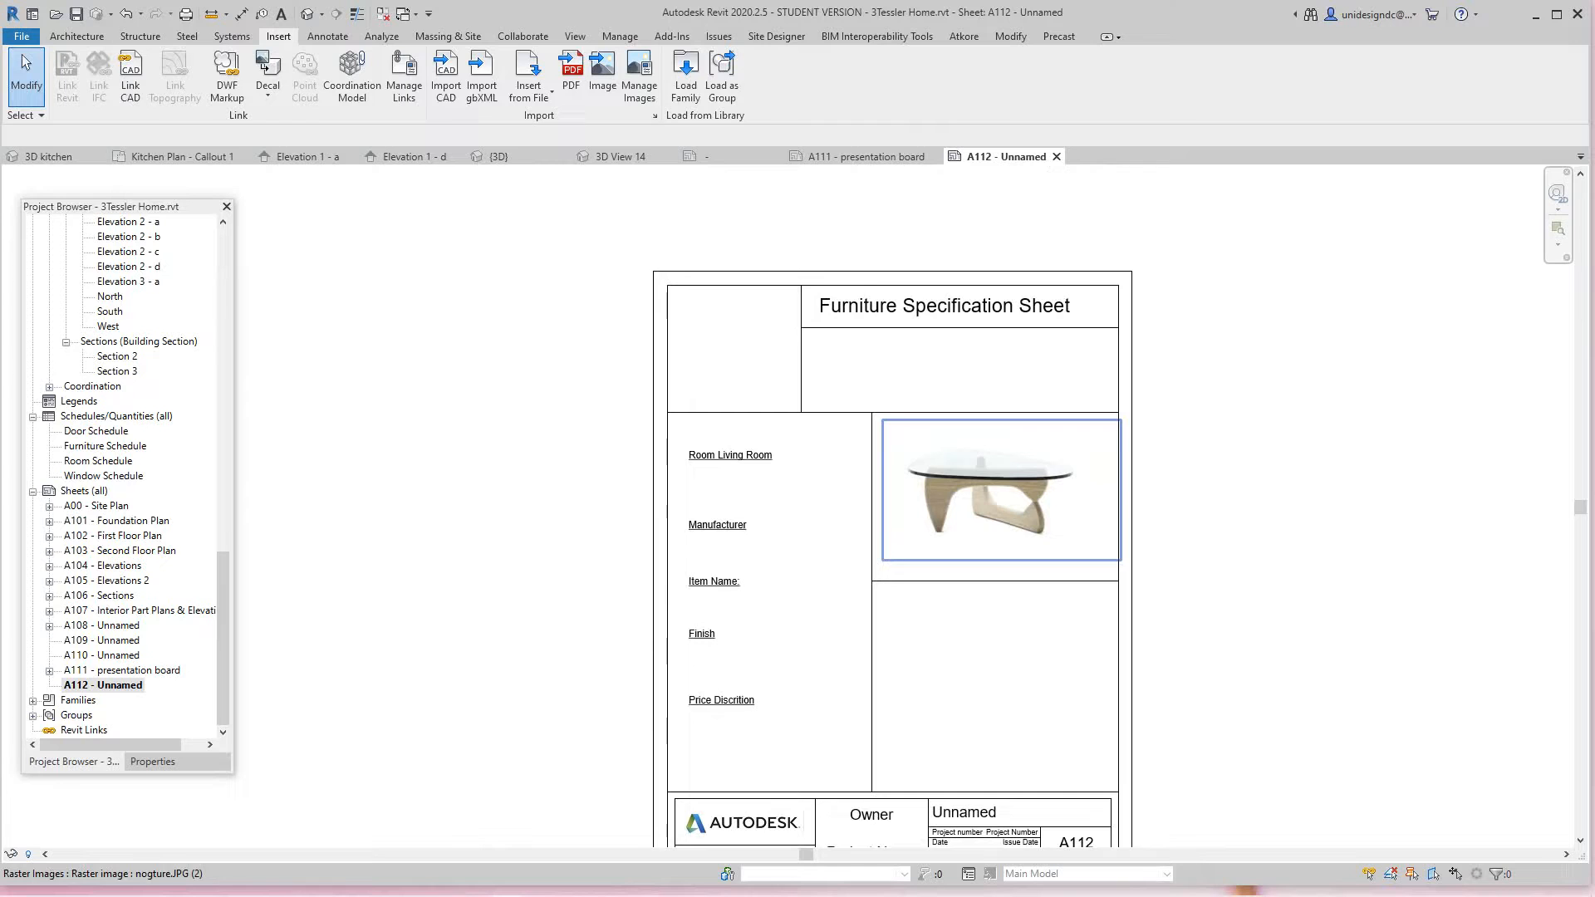
- Cycle through the open view tabs back to the whole-house {3D} model view
middle_click_drag(986, 548, 945, 484)
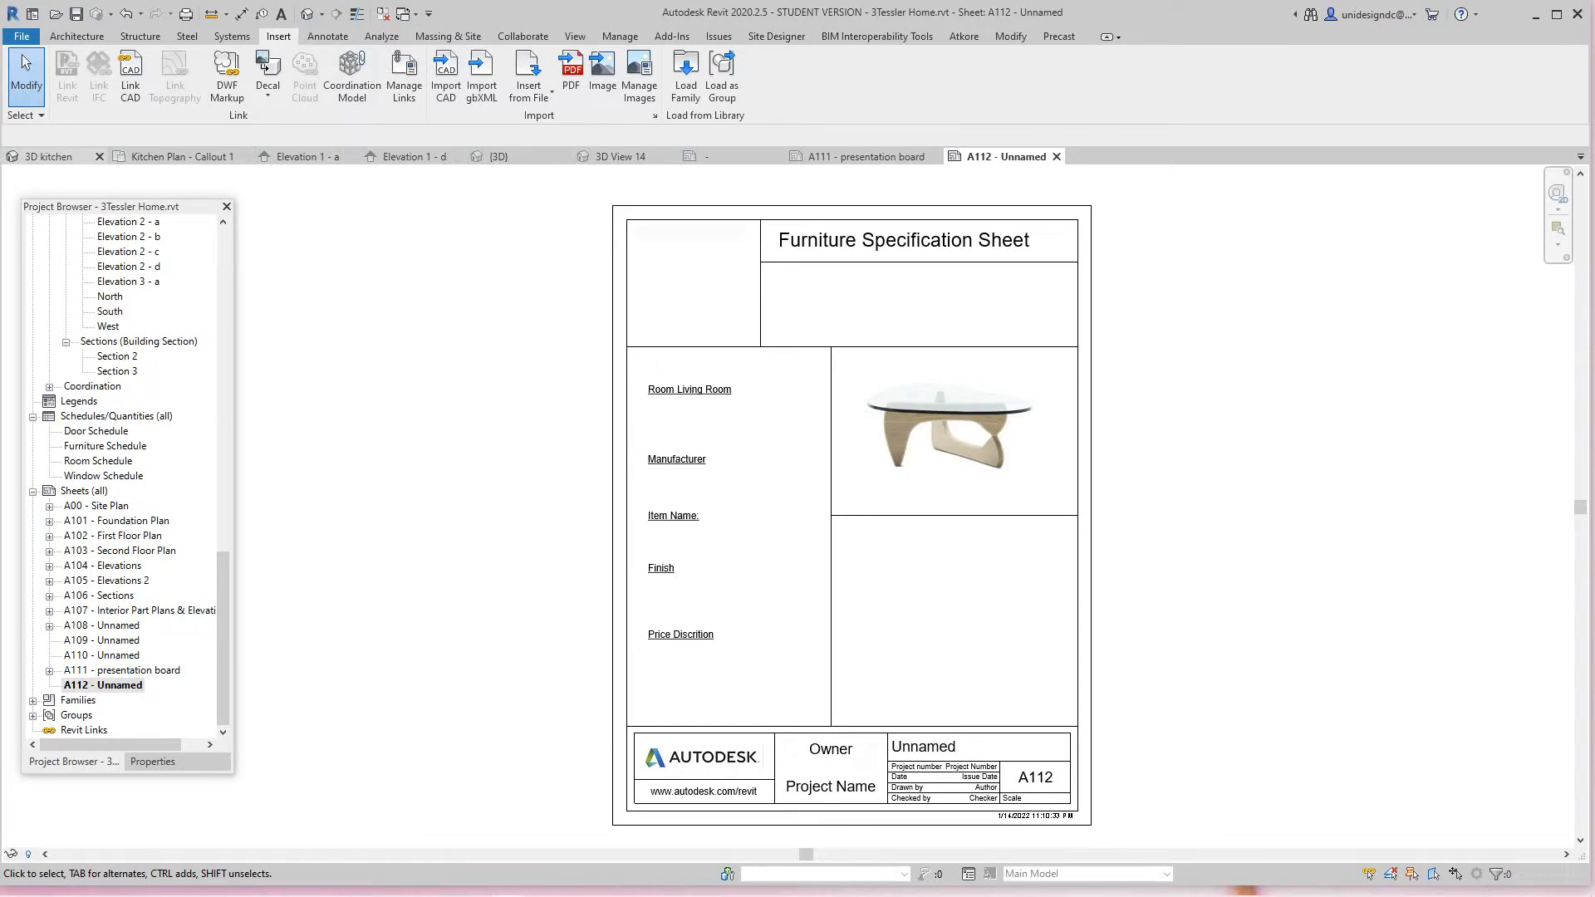
left_click(50, 156)
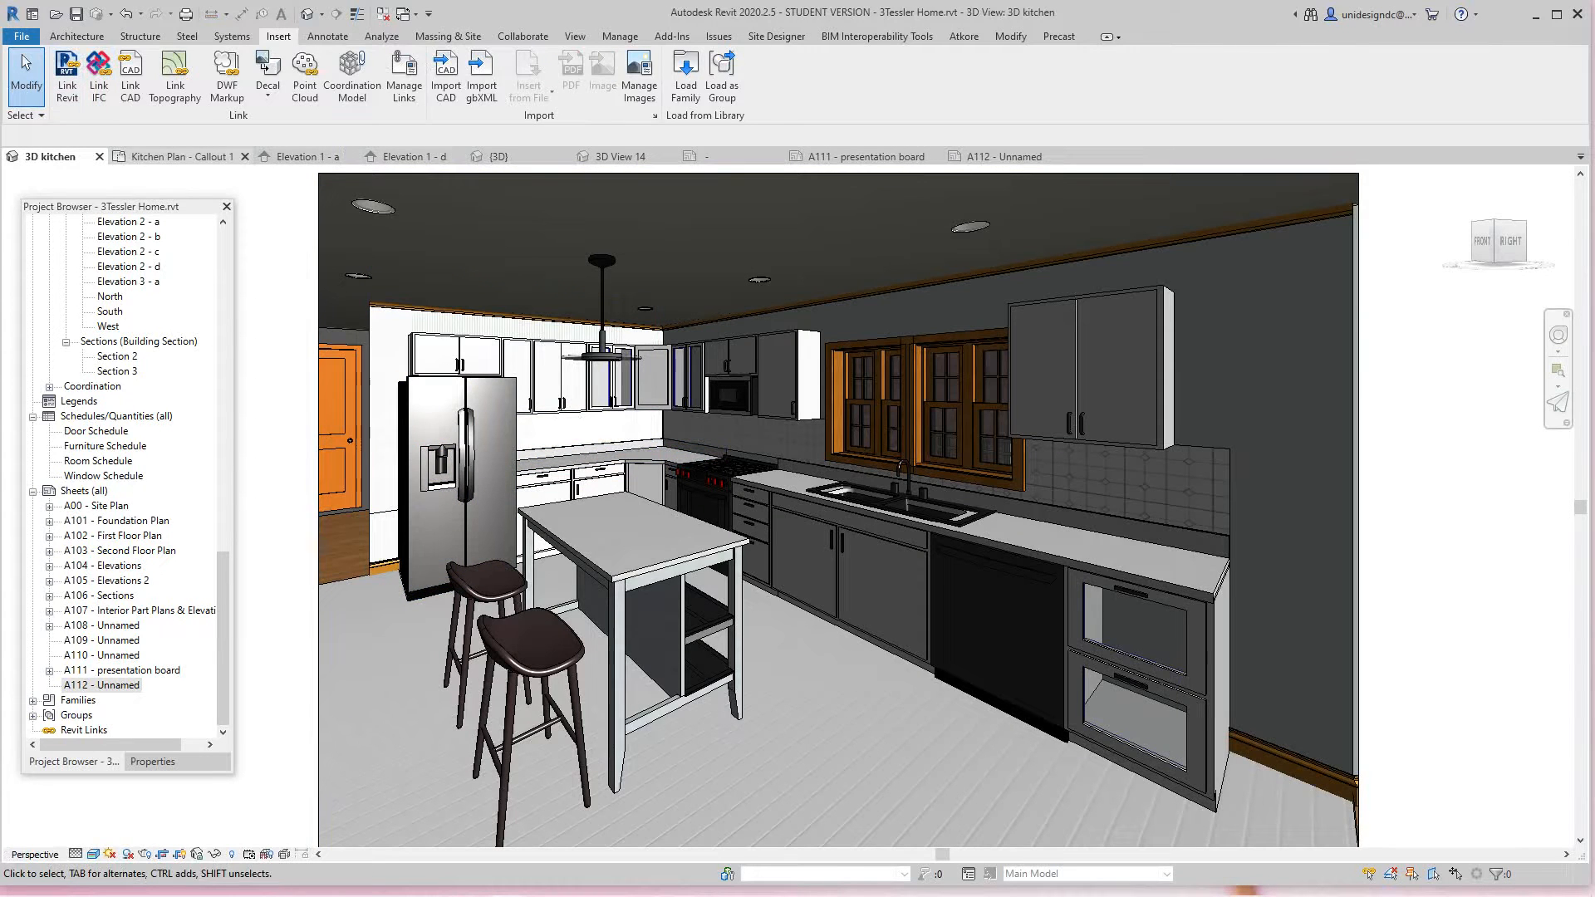
left_click(619, 157)
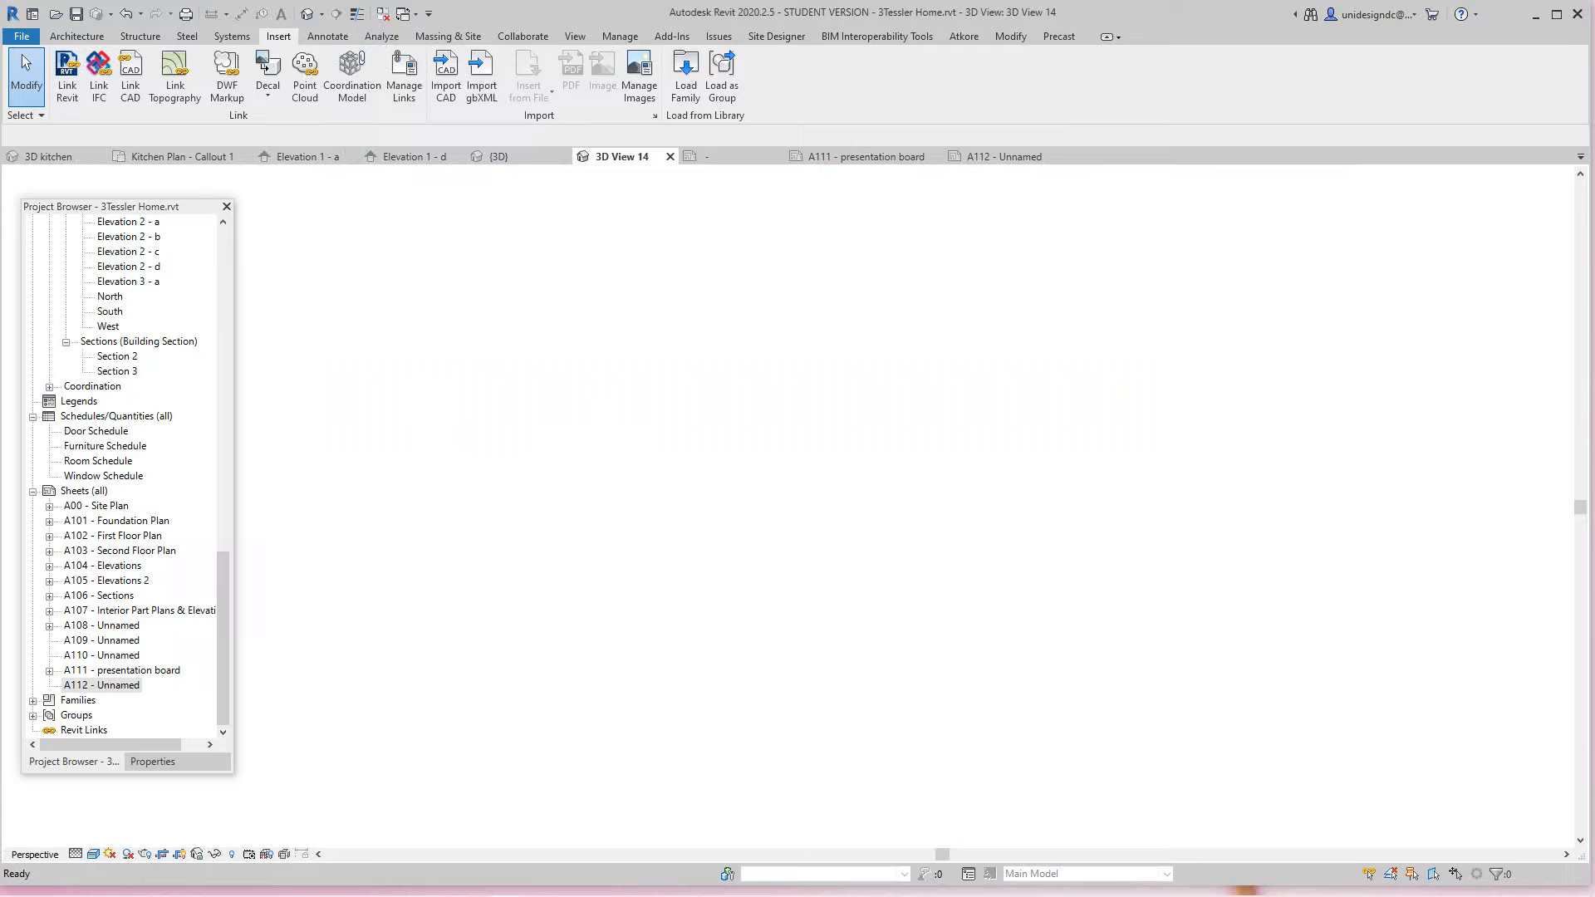
left_click(866, 157)
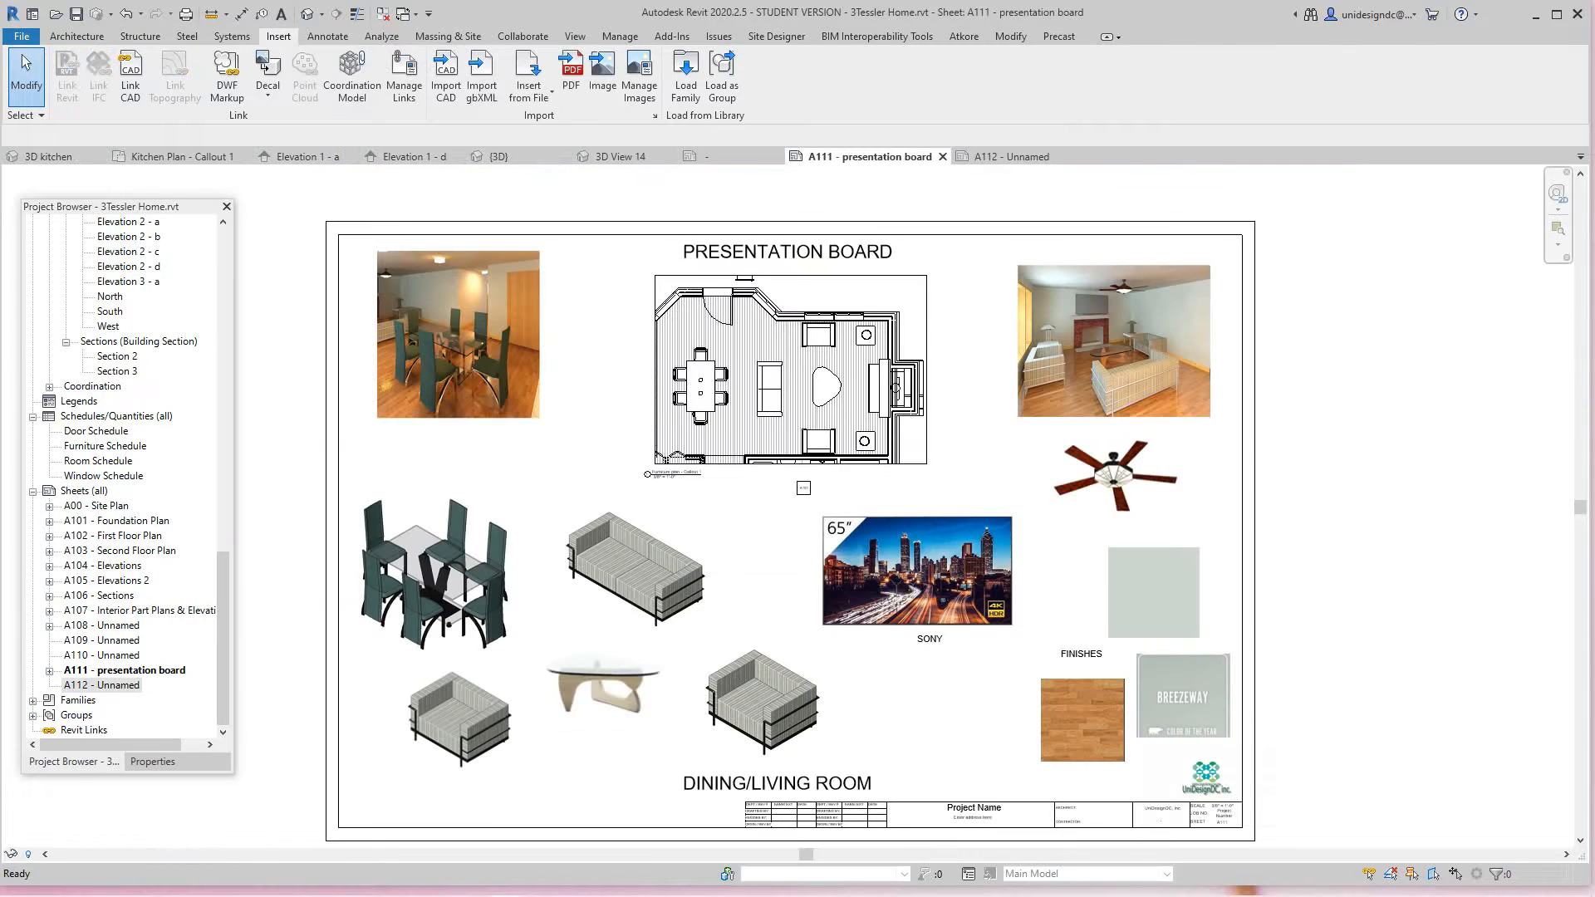
left_click(414, 155)
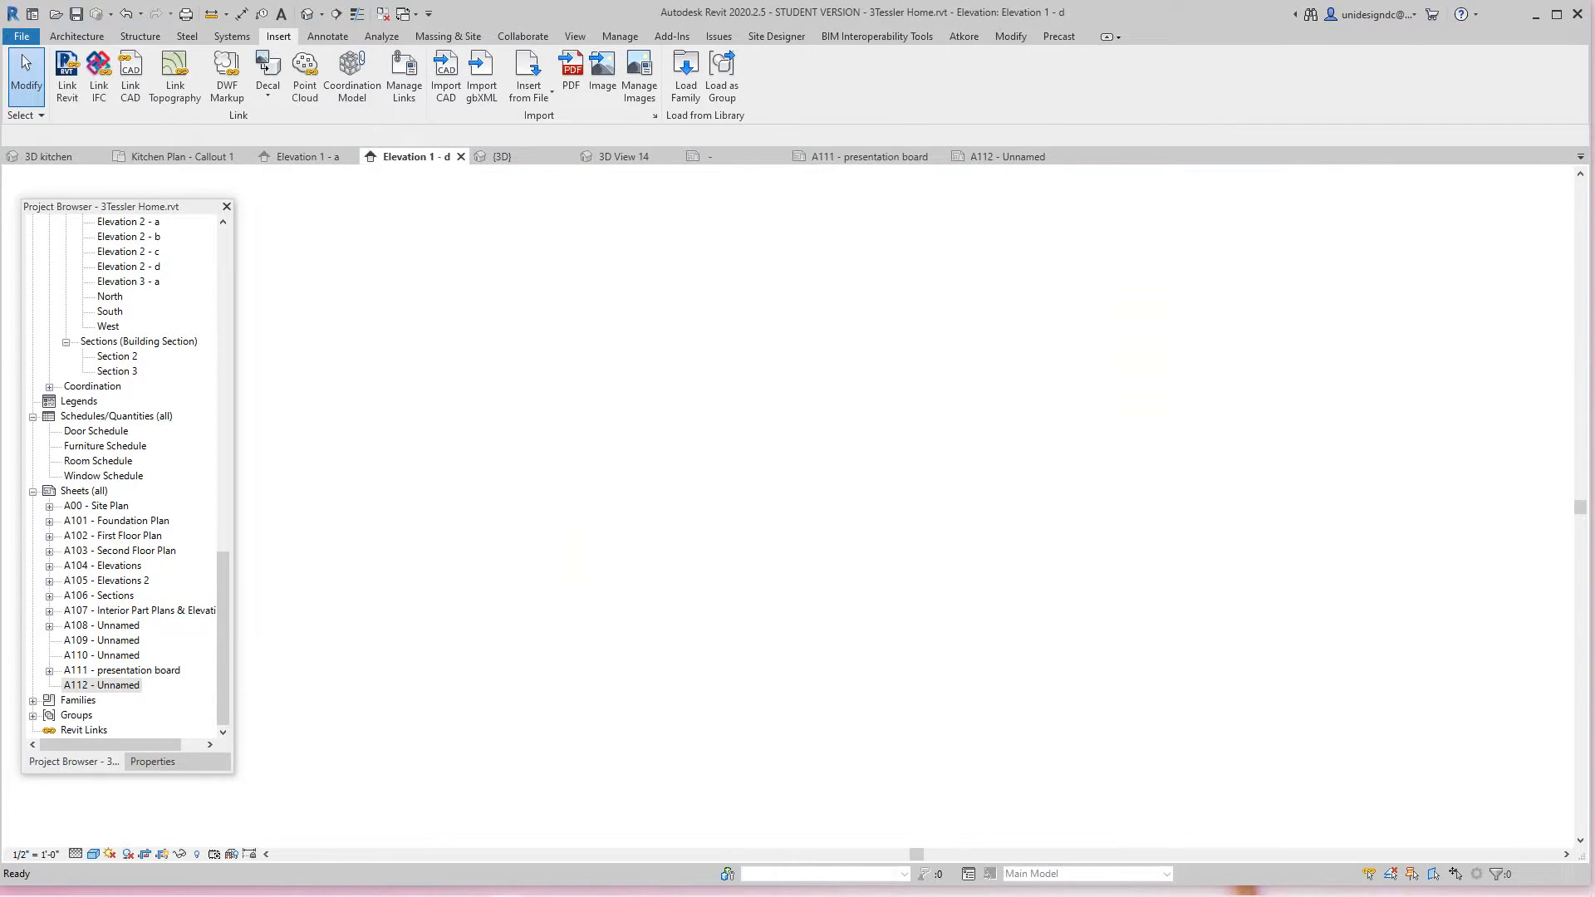
left_click(499, 157)
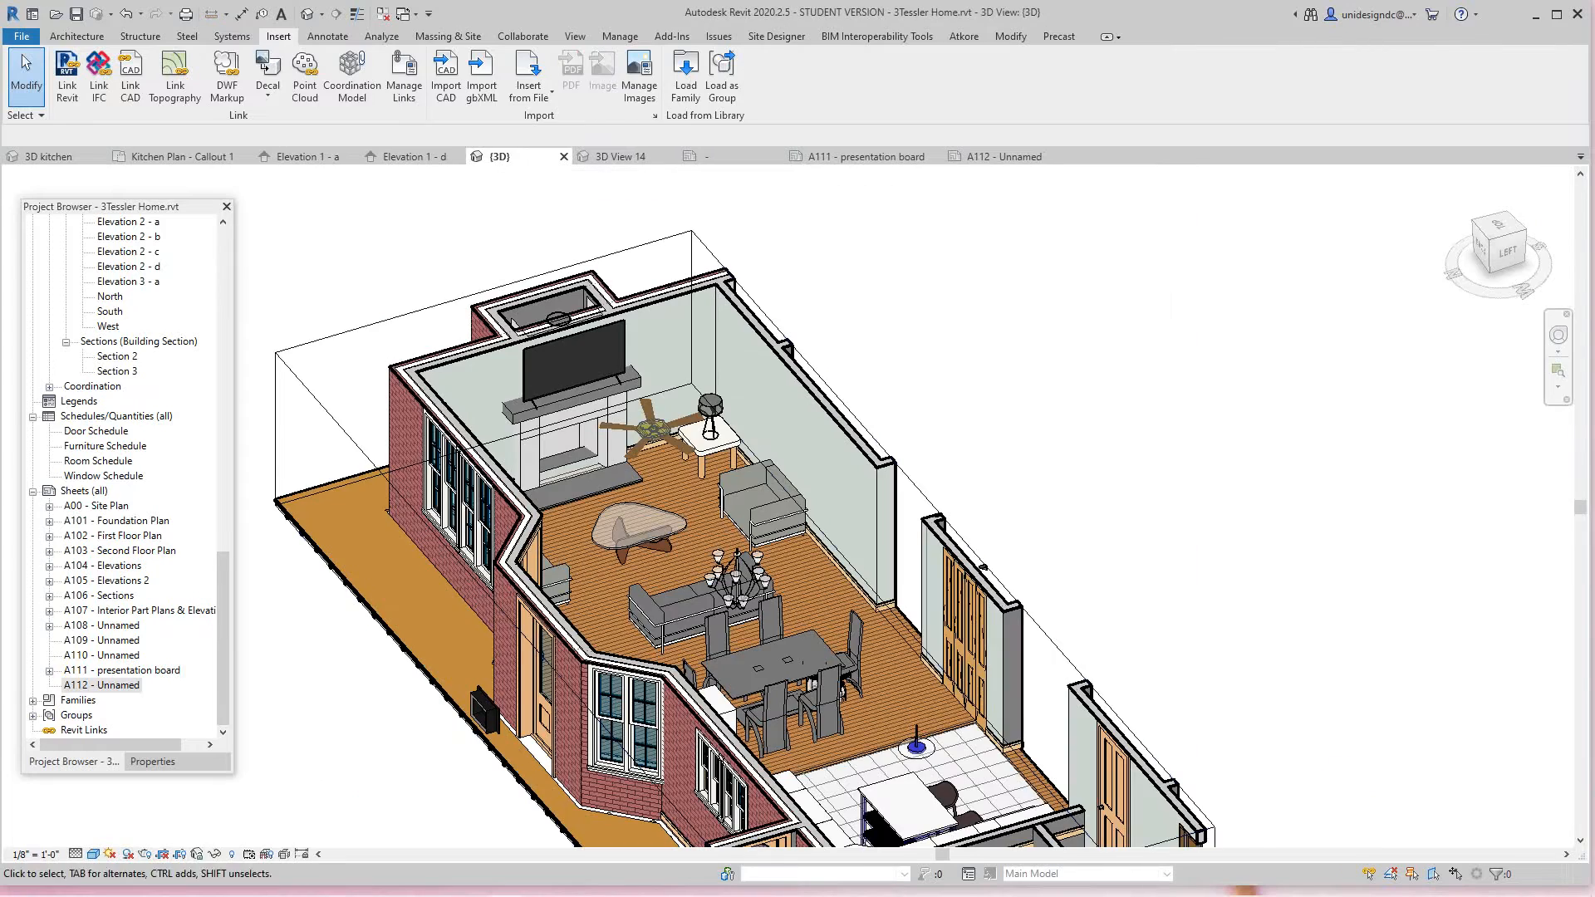
scroll(639, 535, "up", 3)
- Select the Noguchi coffee table, open its family for editing and its Family Types parameters
left_click(639, 517)
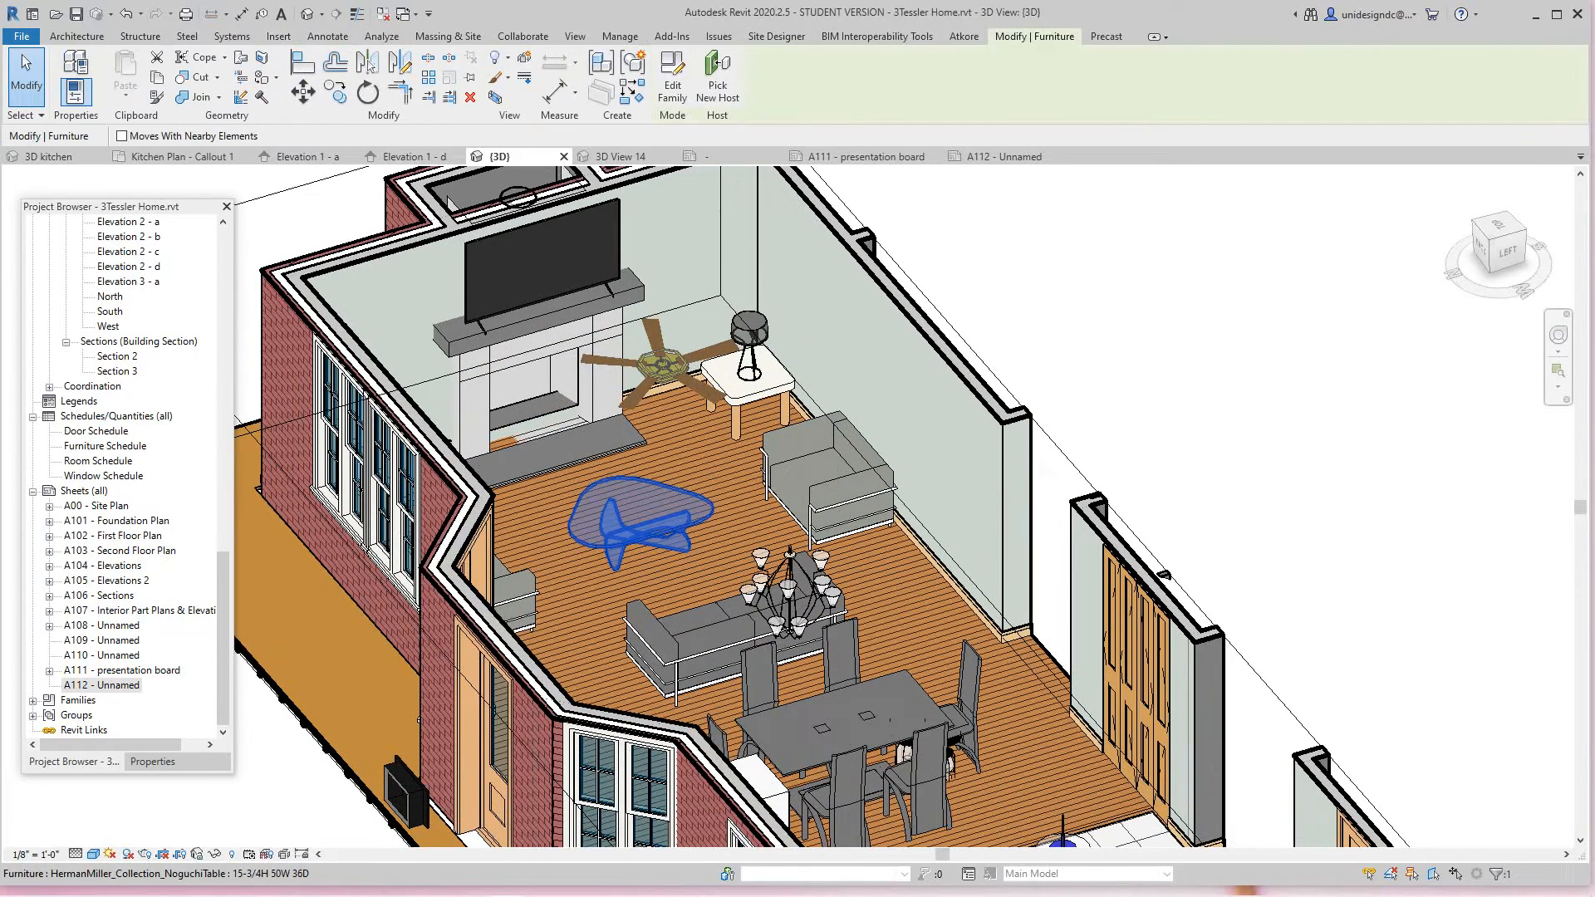
left_click(671, 82)
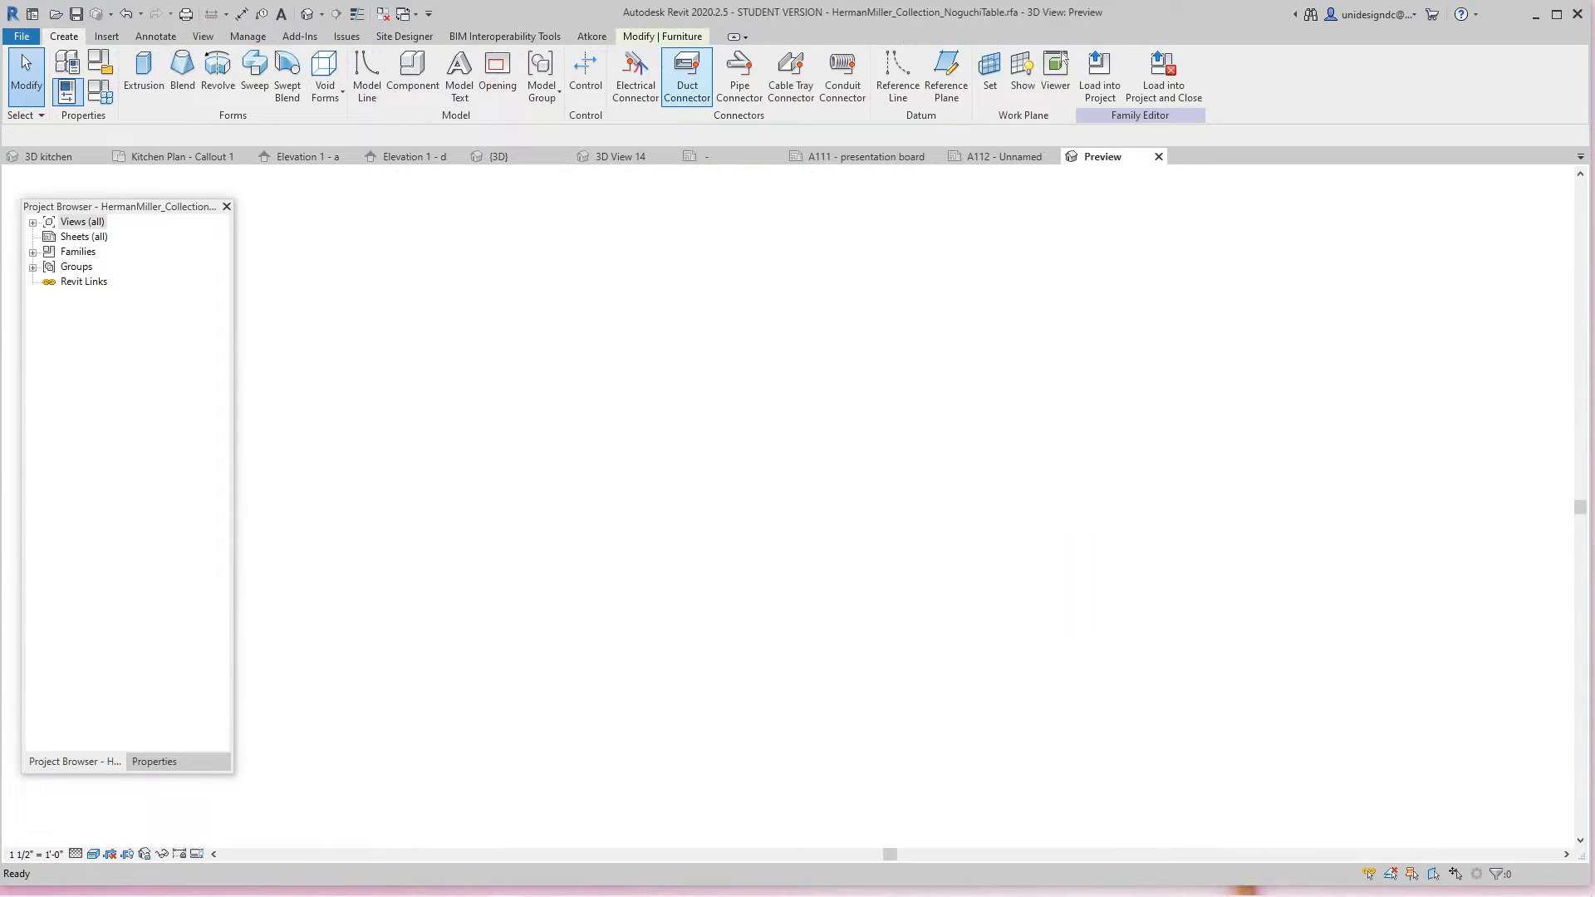
scroll(736, 393, "down", 3)
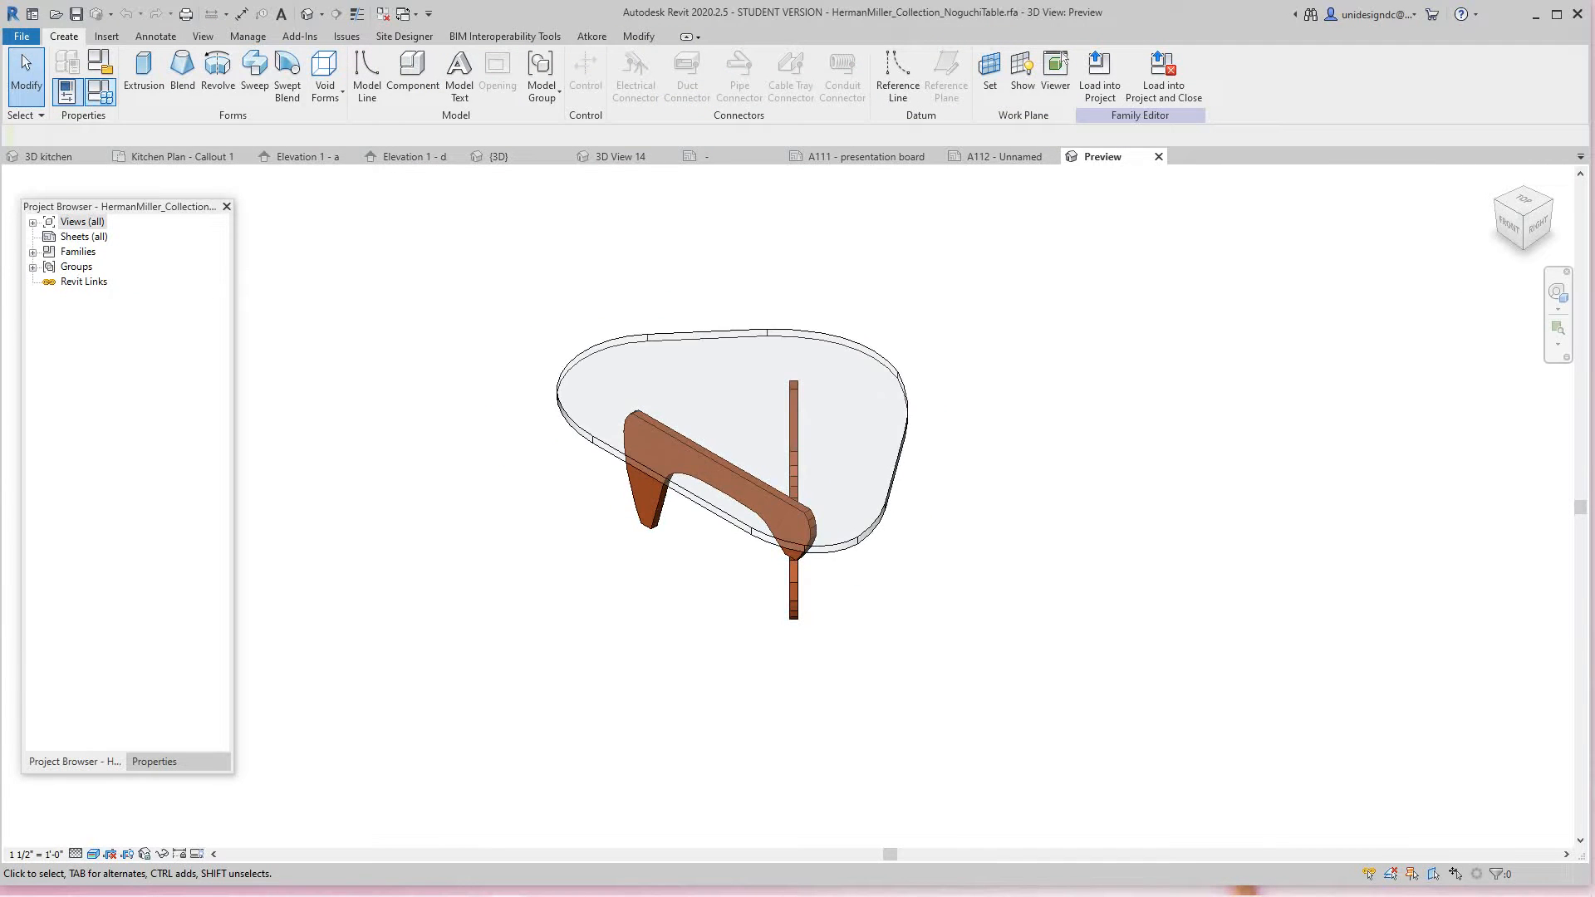
left_click(100, 91)
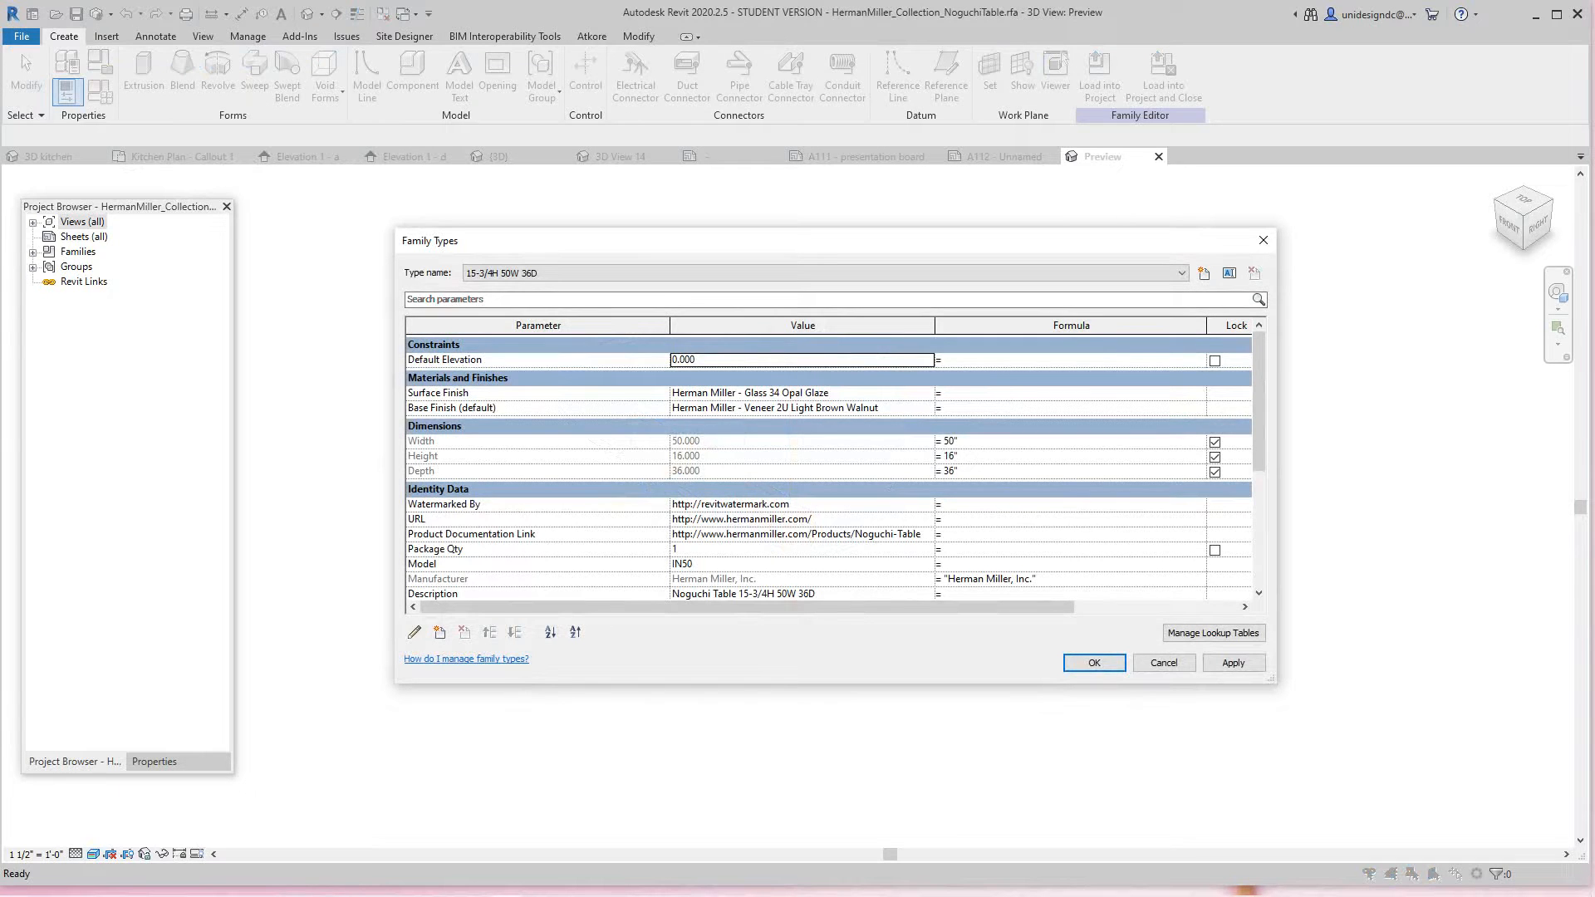
scroll(828, 474, "down", 2)
scroll(829, 468, "down", 1)
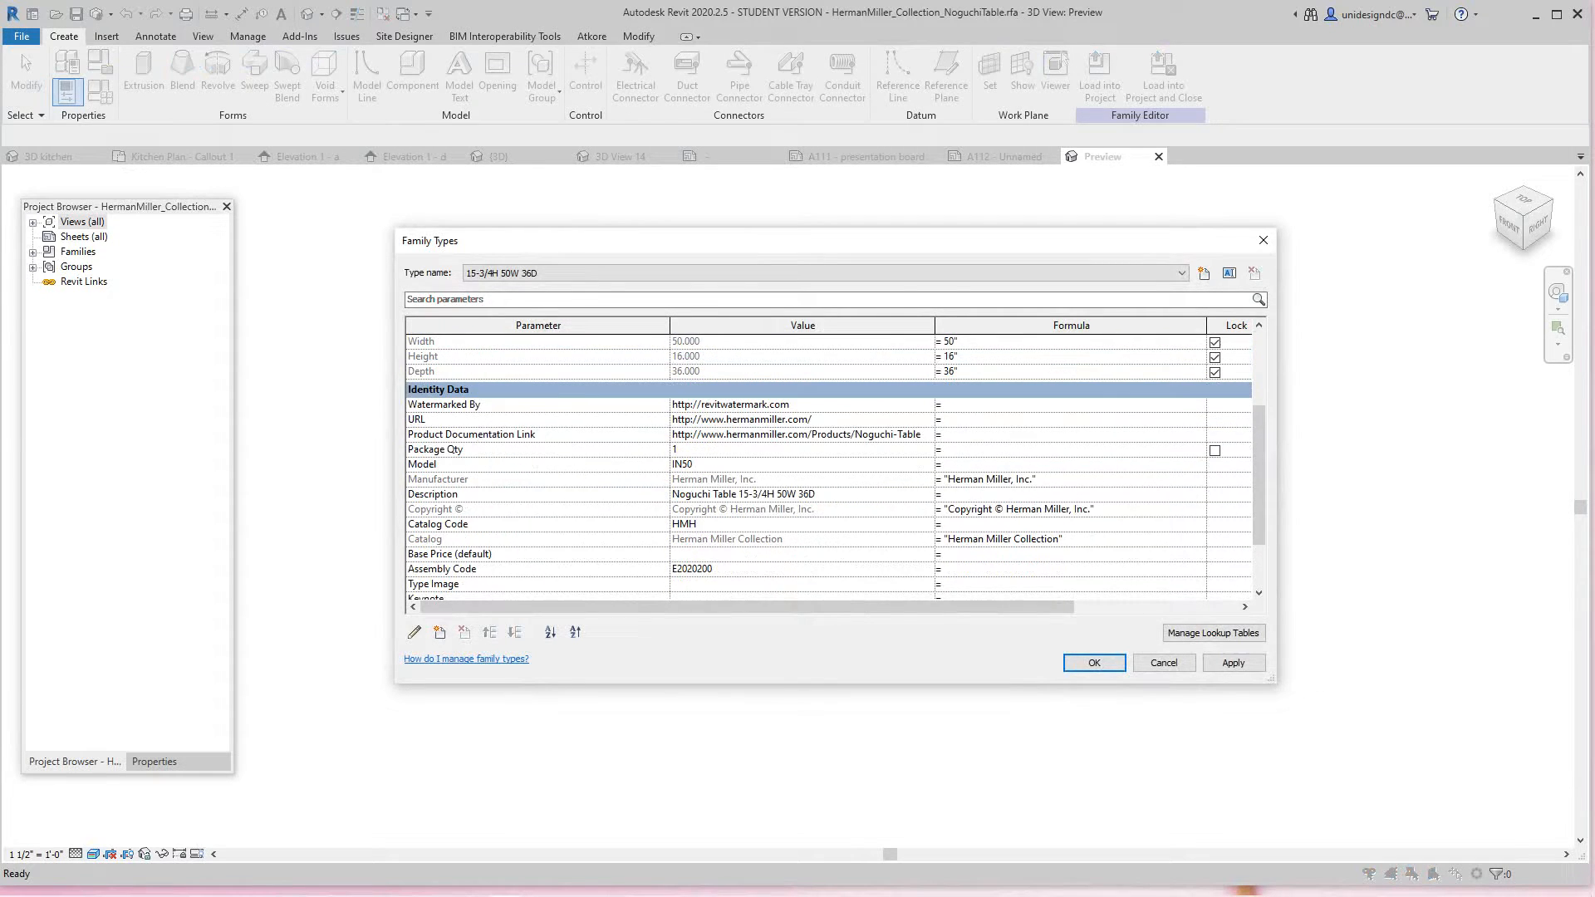
scroll(829, 469, "down", 2)
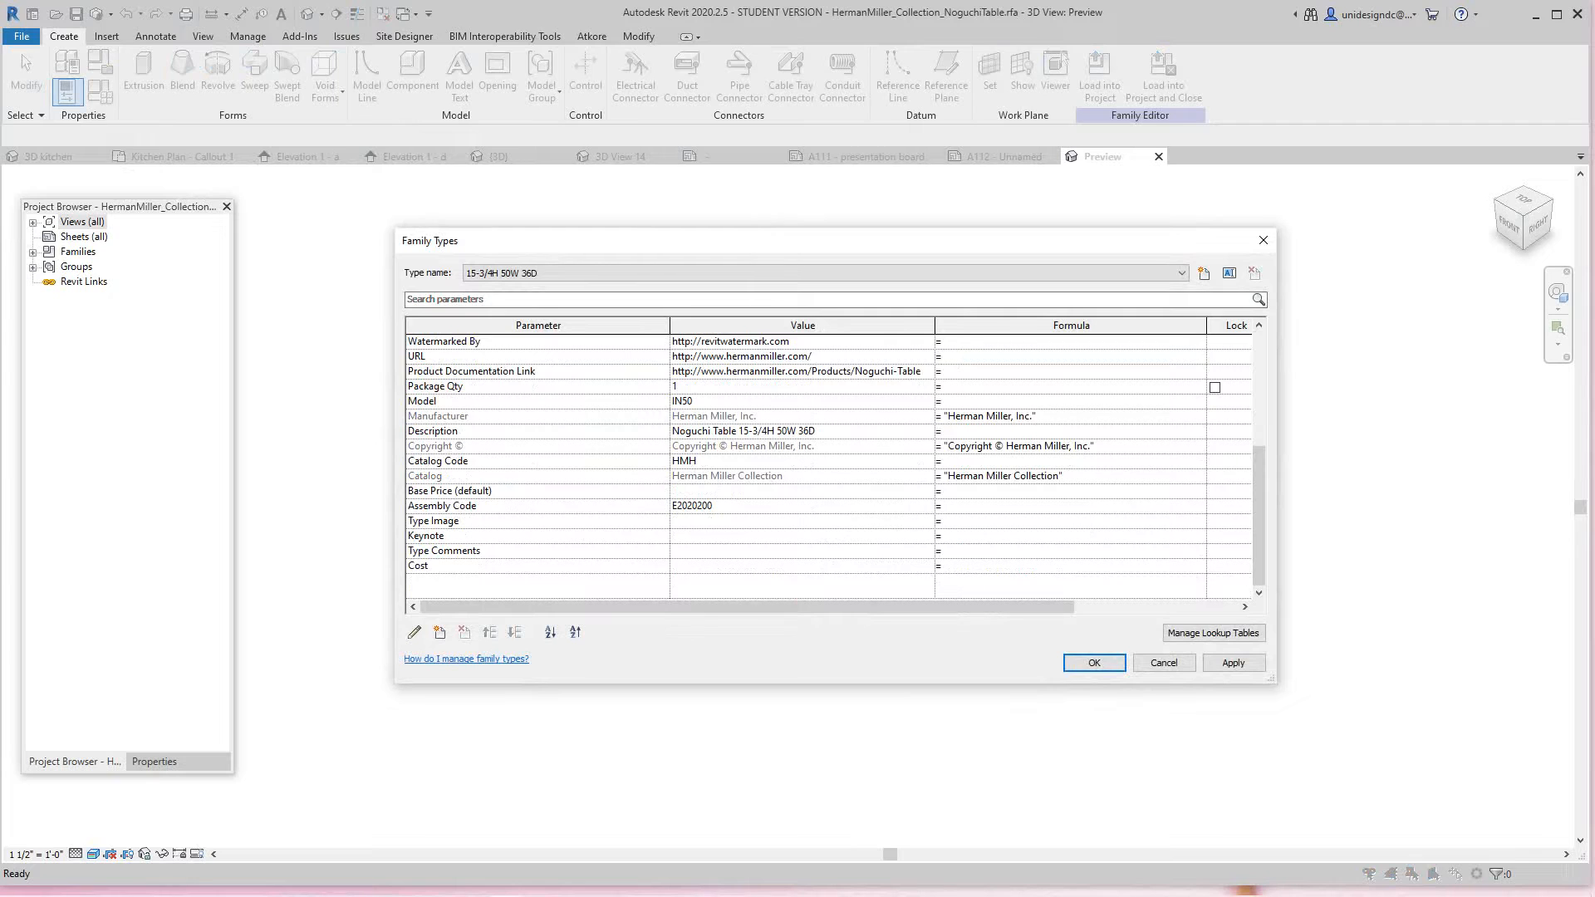
scroll(829, 468, "up", 1)
- Review the Identity Data values and select the full Noguchi table Description text, then close the dialog
left_click(1018, 480)
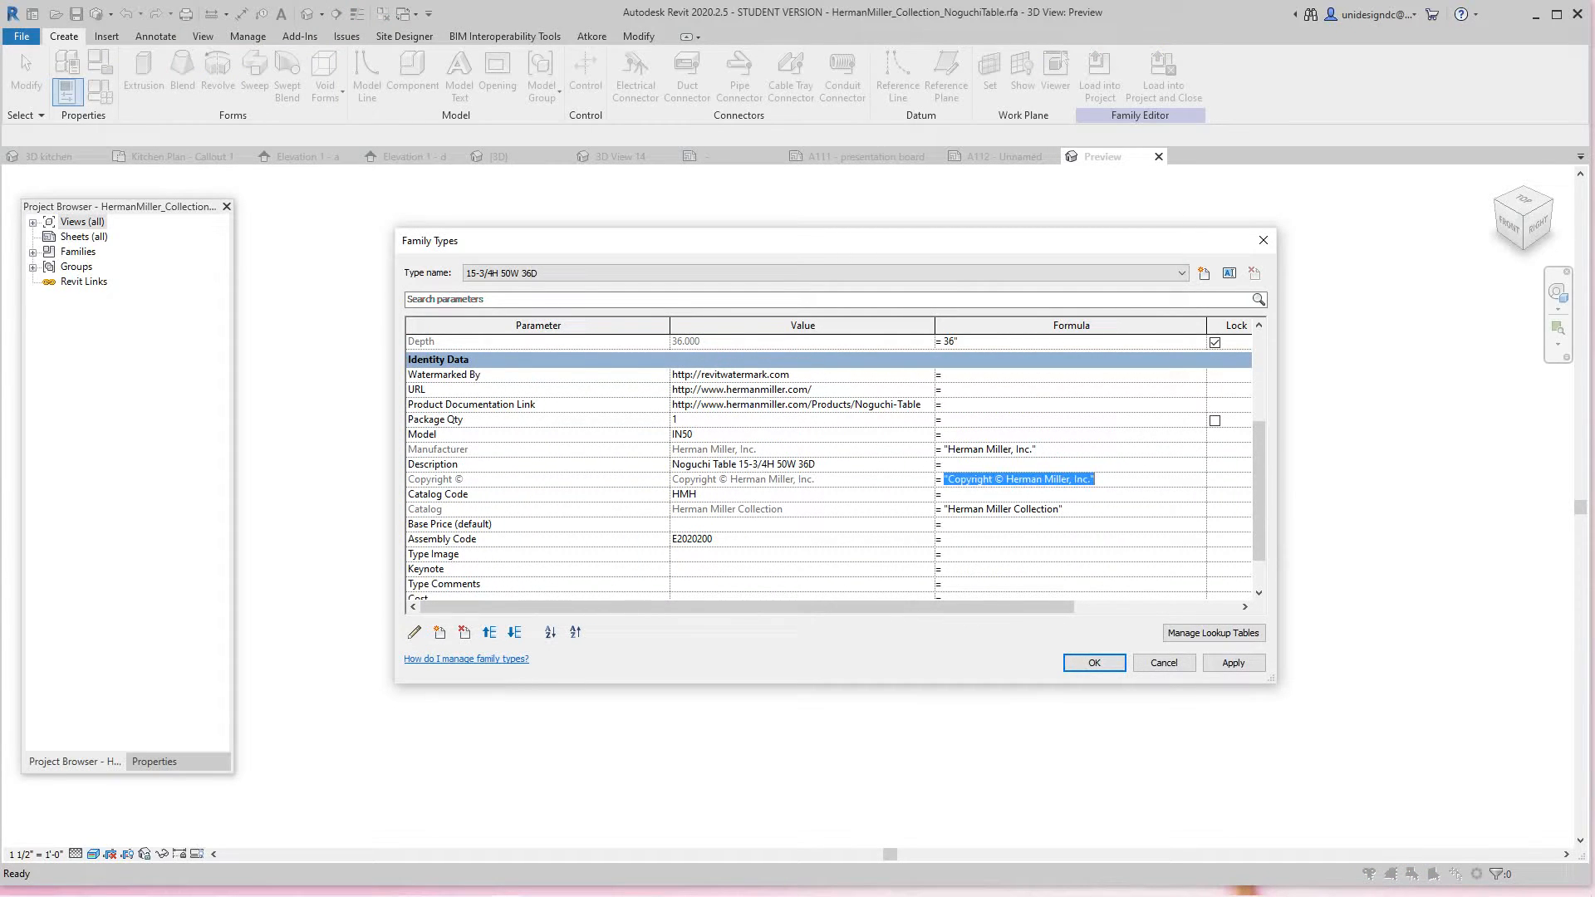
left_click_drag(948, 478, 1073, 479)
key("Return")
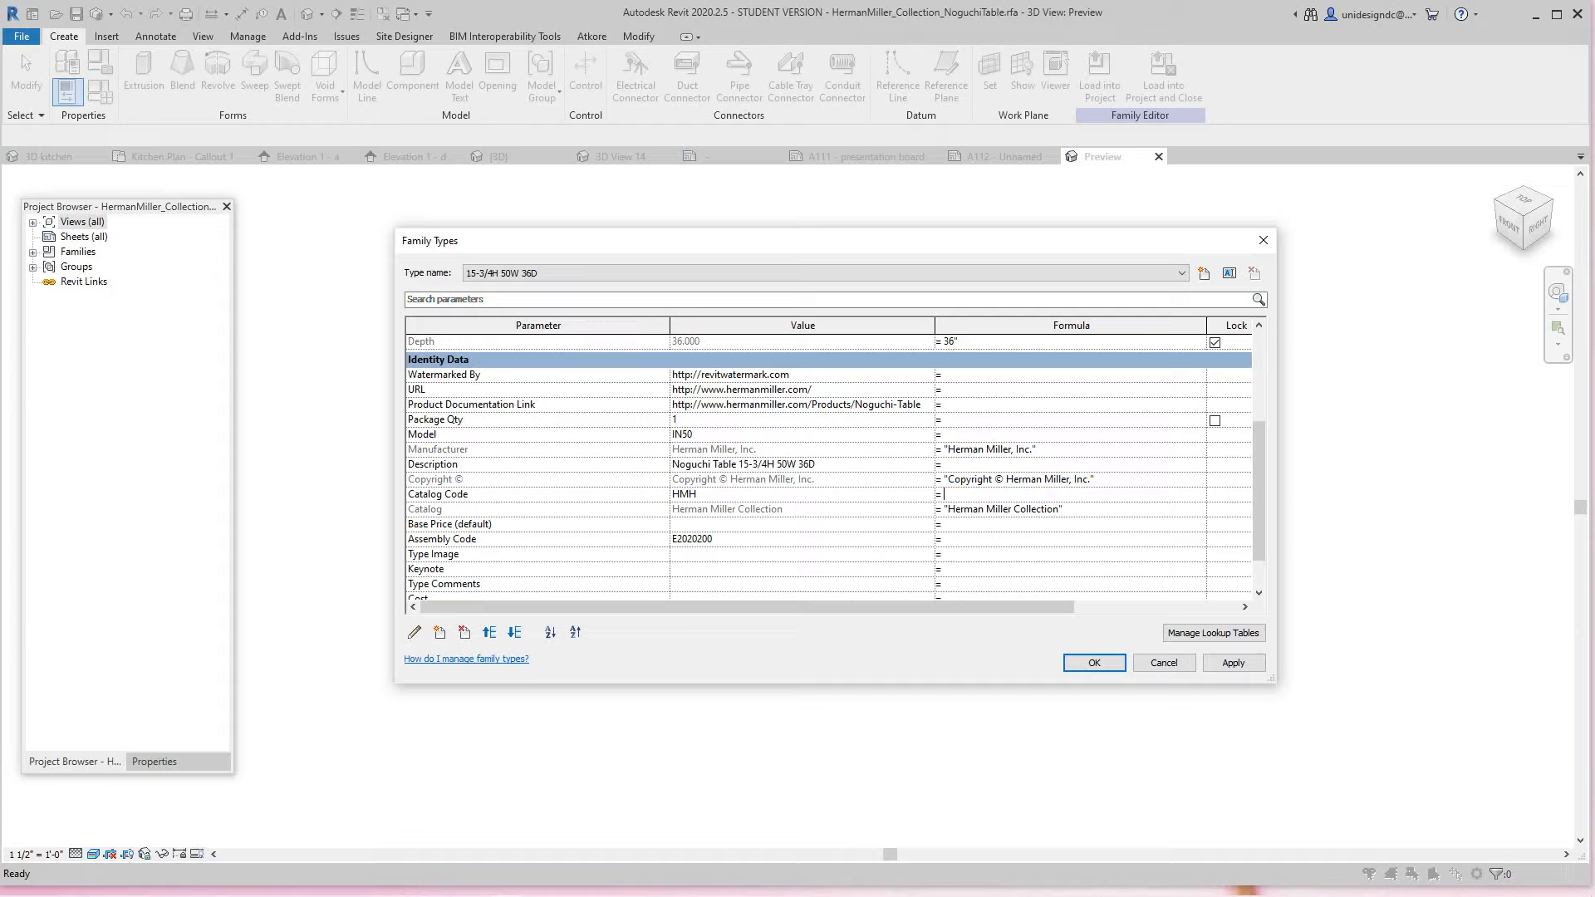
left_click(947, 449)
left_click(816, 464)
left_click_drag(672, 464, 815, 464)
key("ctrl+c")
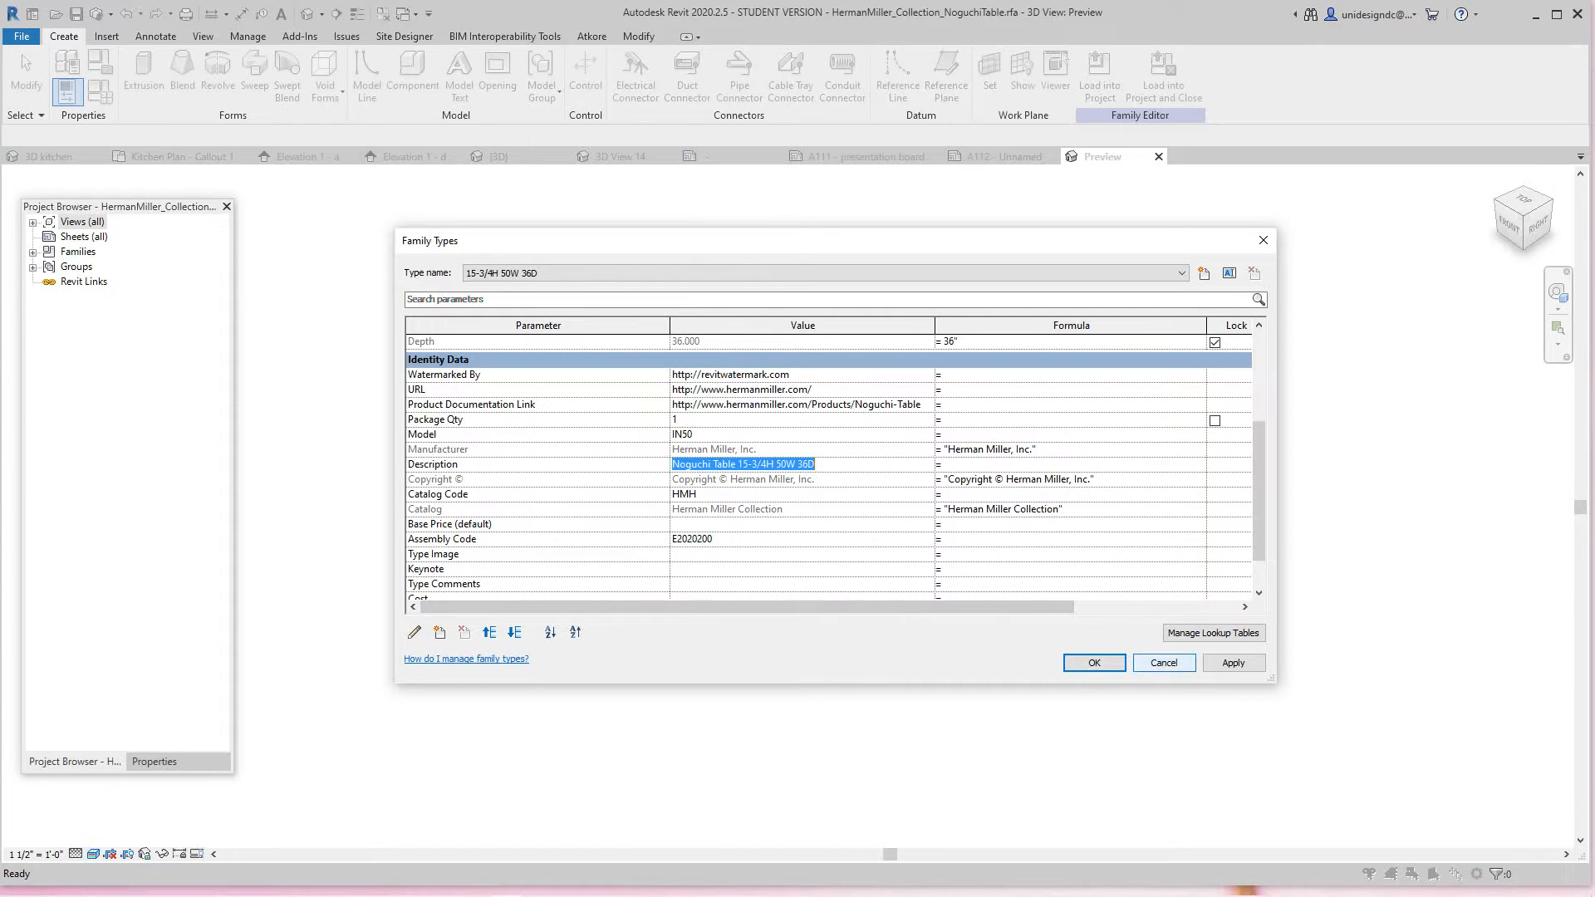
left_click(1165, 661)
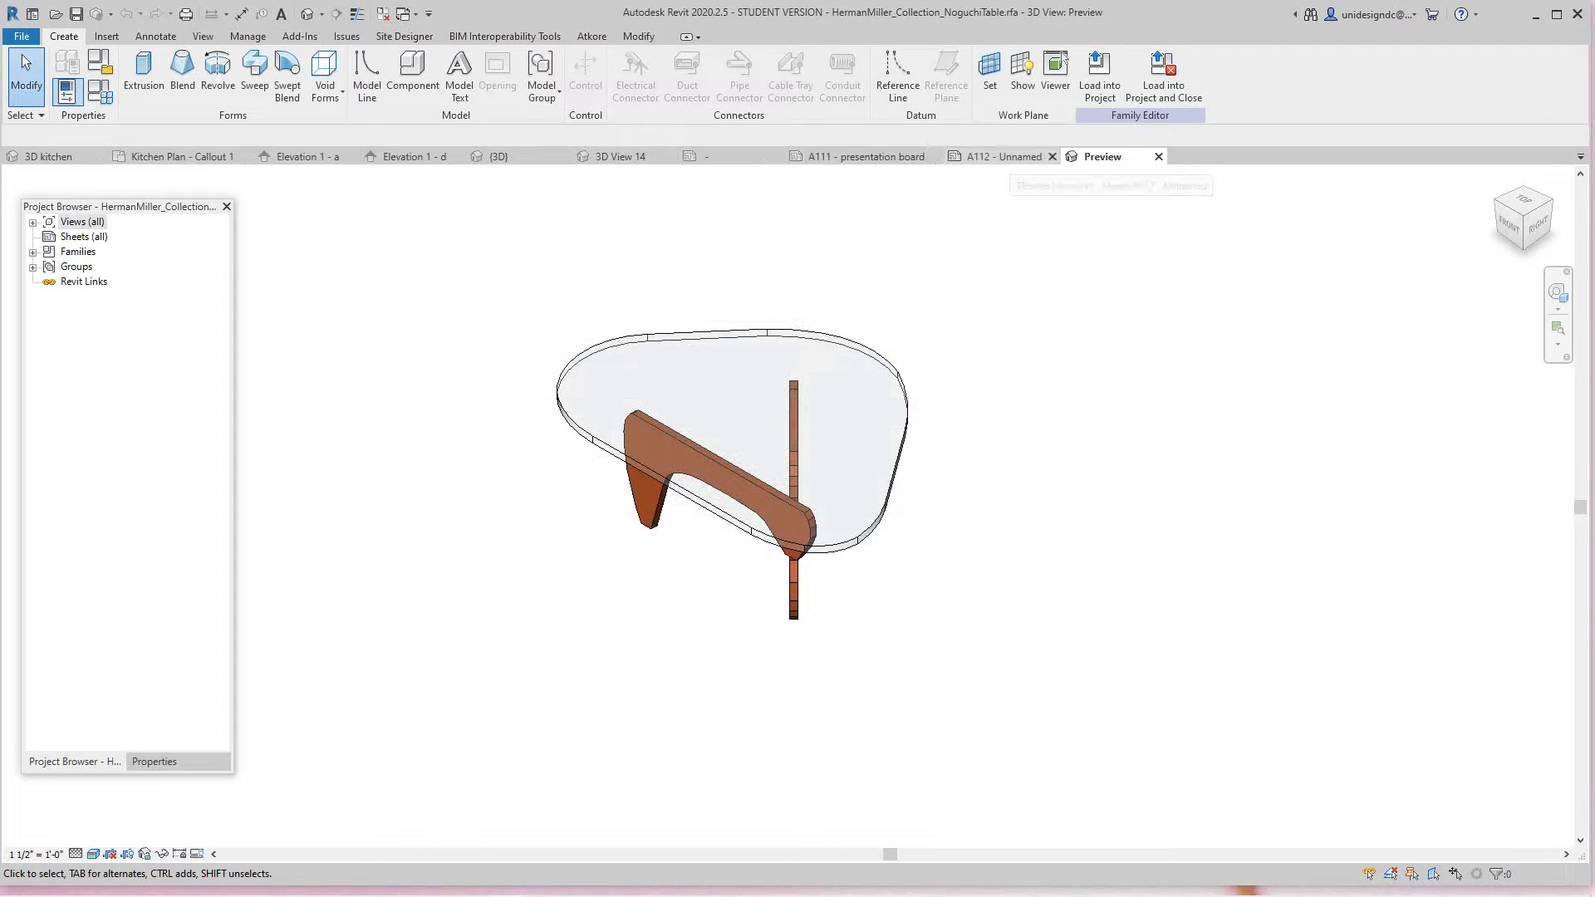
mouse_move(997, 157)
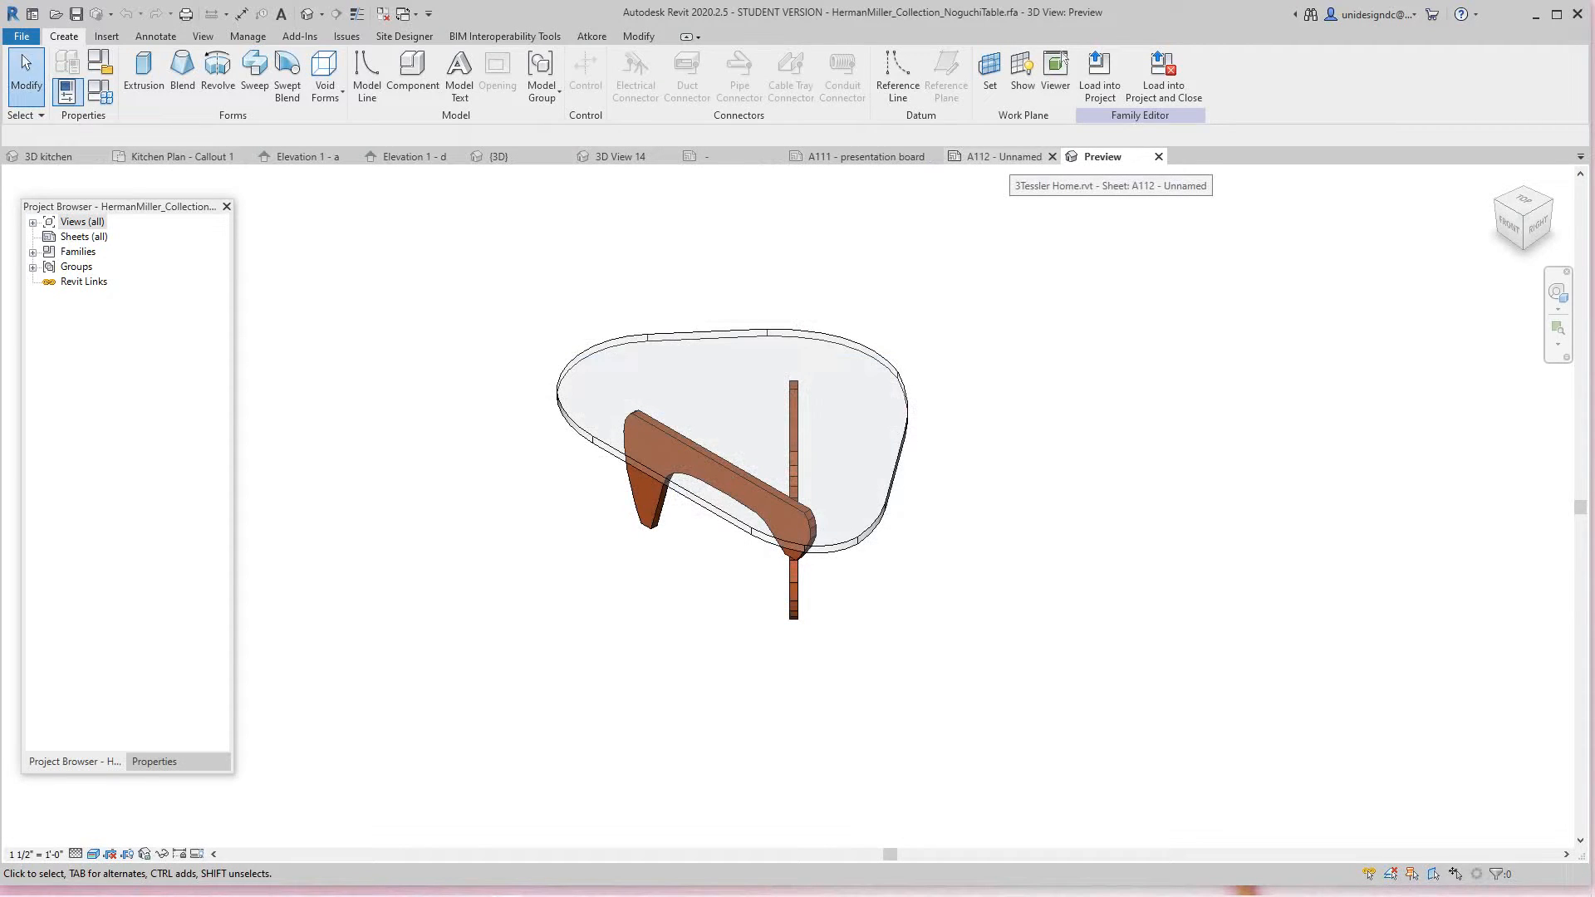
- On sheet A112, paste the table description into the Manufacturer note: 'Noguchi Table 15-3/4H 50W 36D'
left_click(1003, 155)
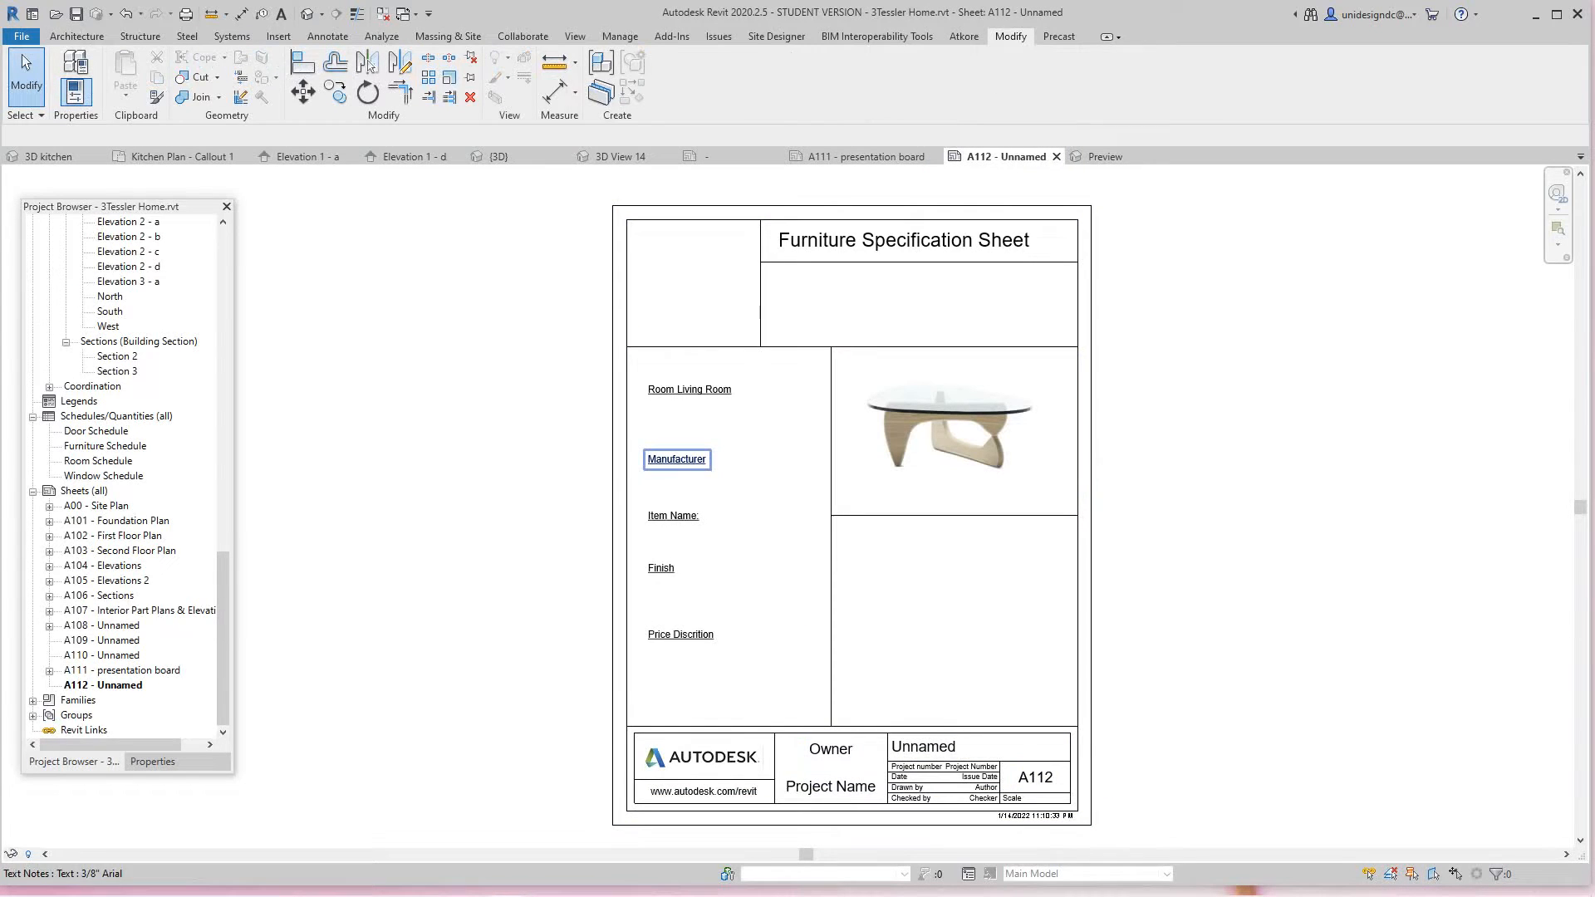
left_click(677, 460)
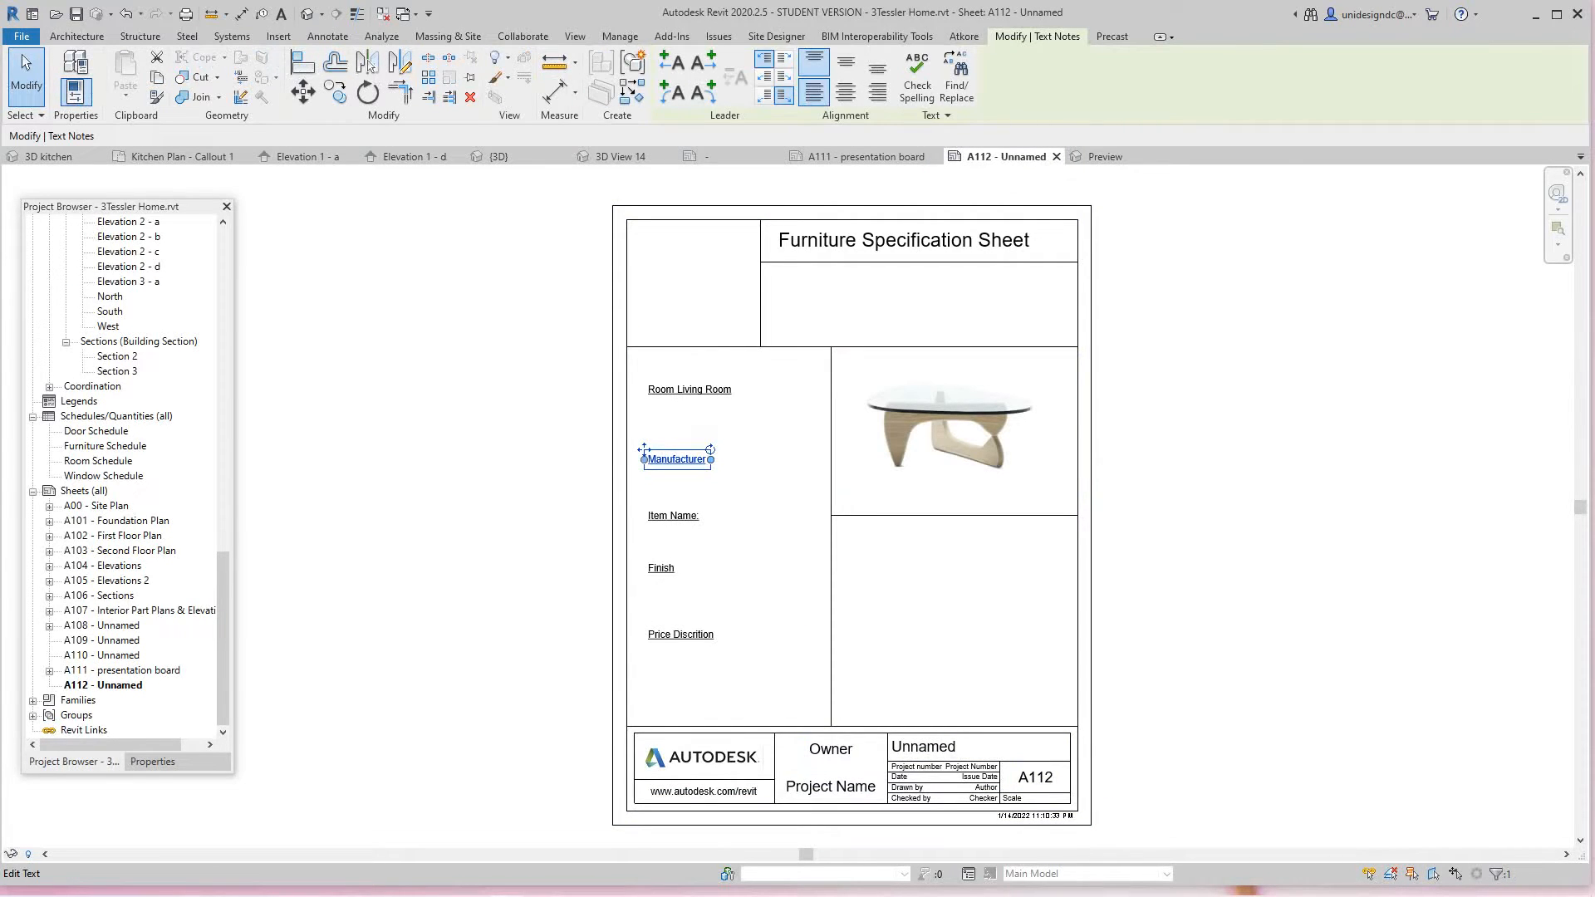
scroll(677, 458, "up", 3)
left_click(679, 464)
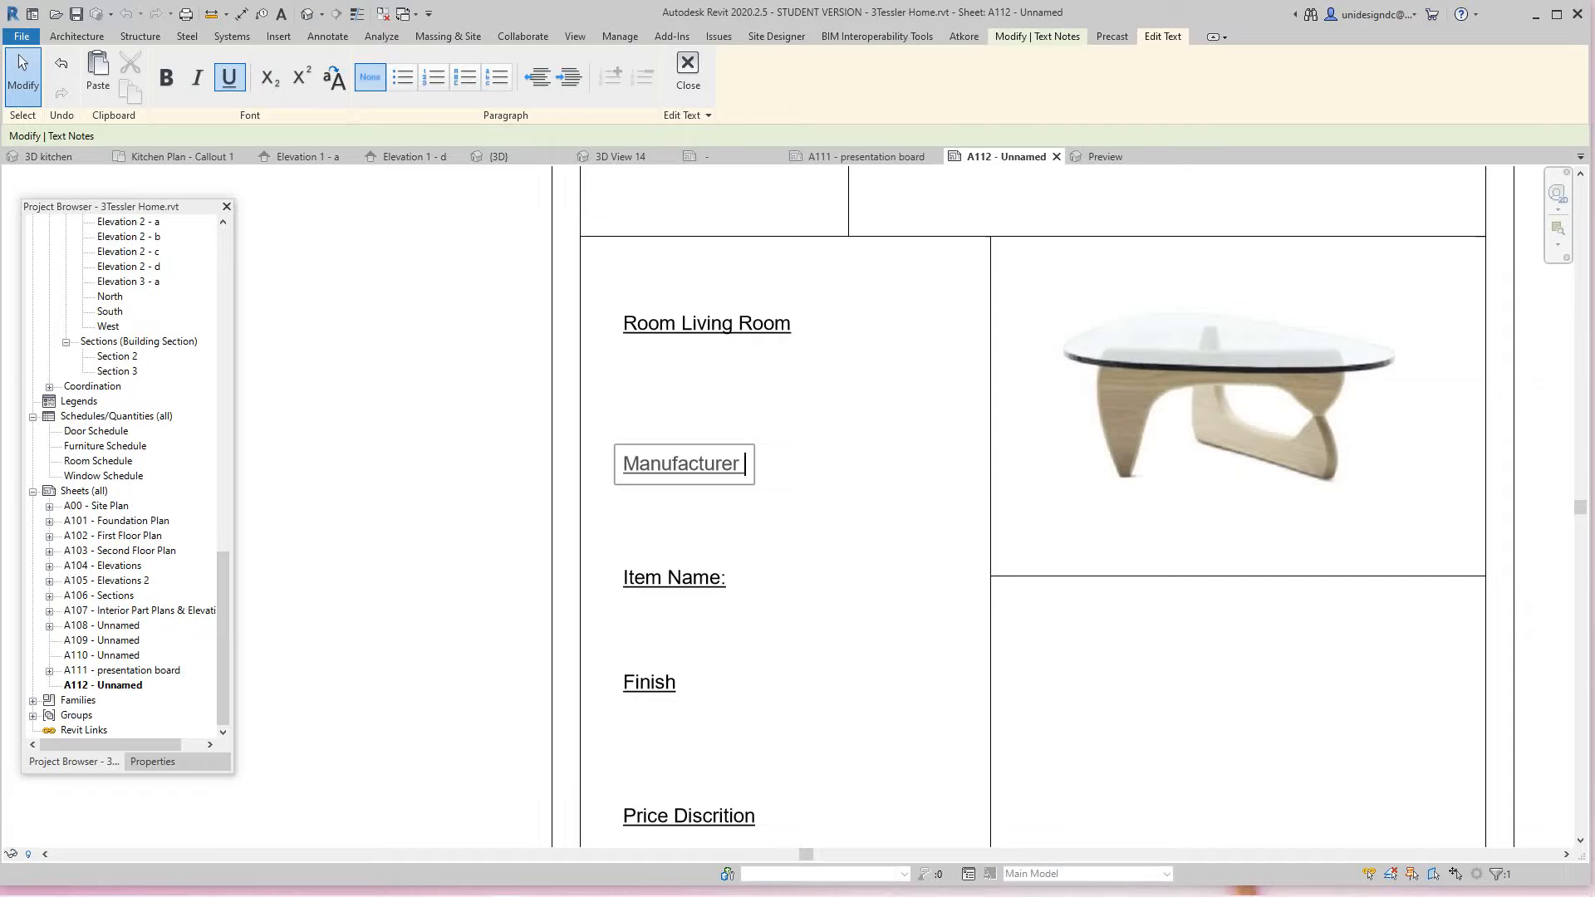
key("ctrl+v")
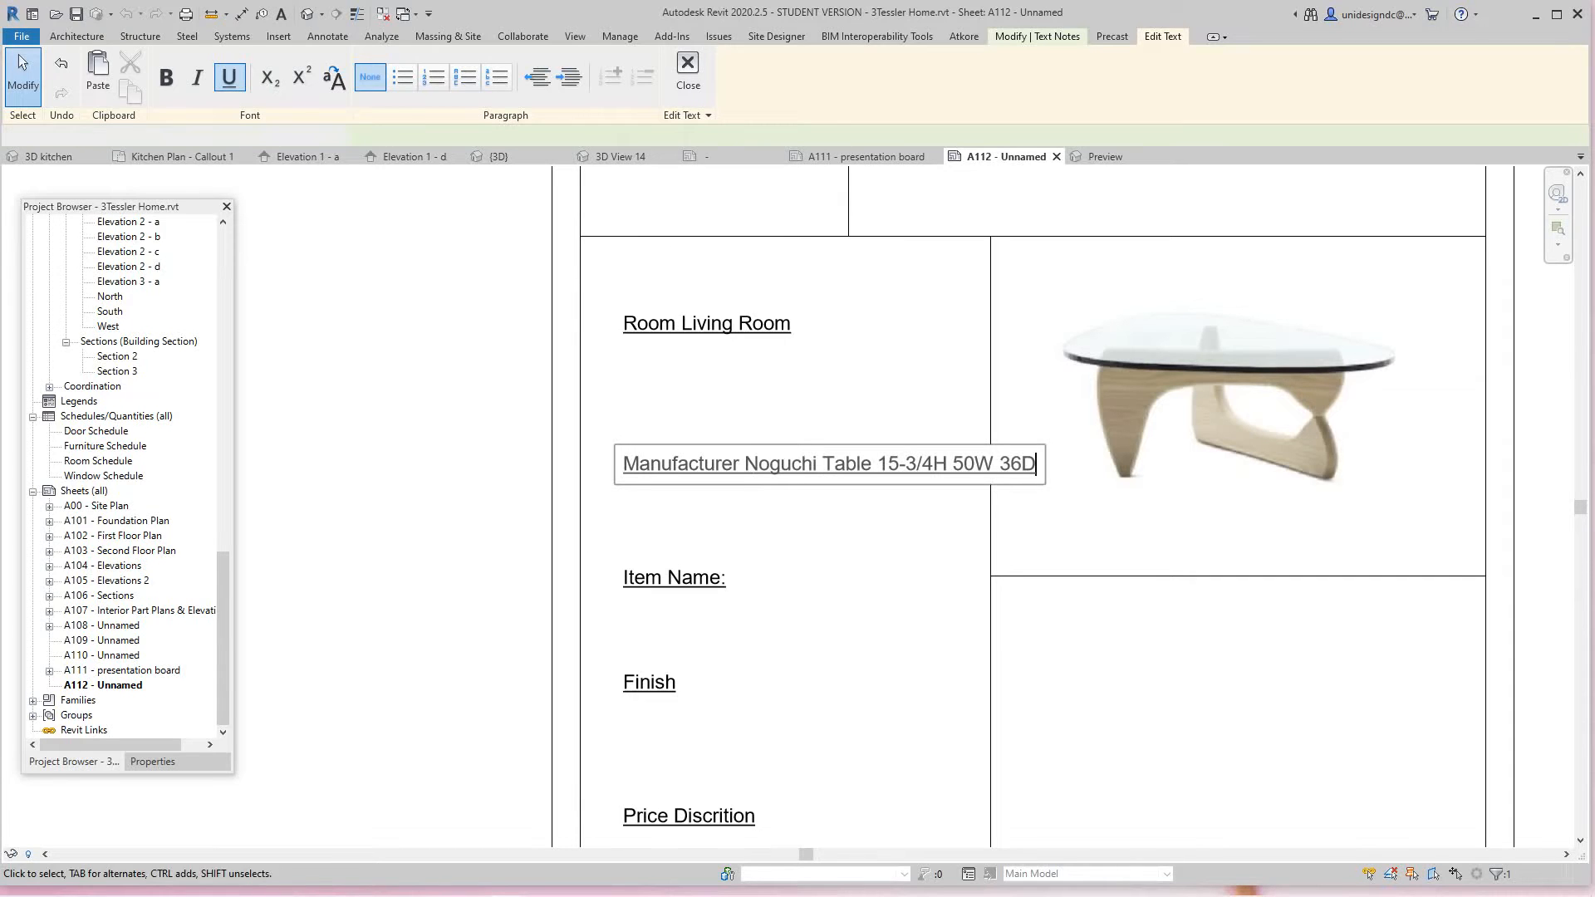
key("Escape")
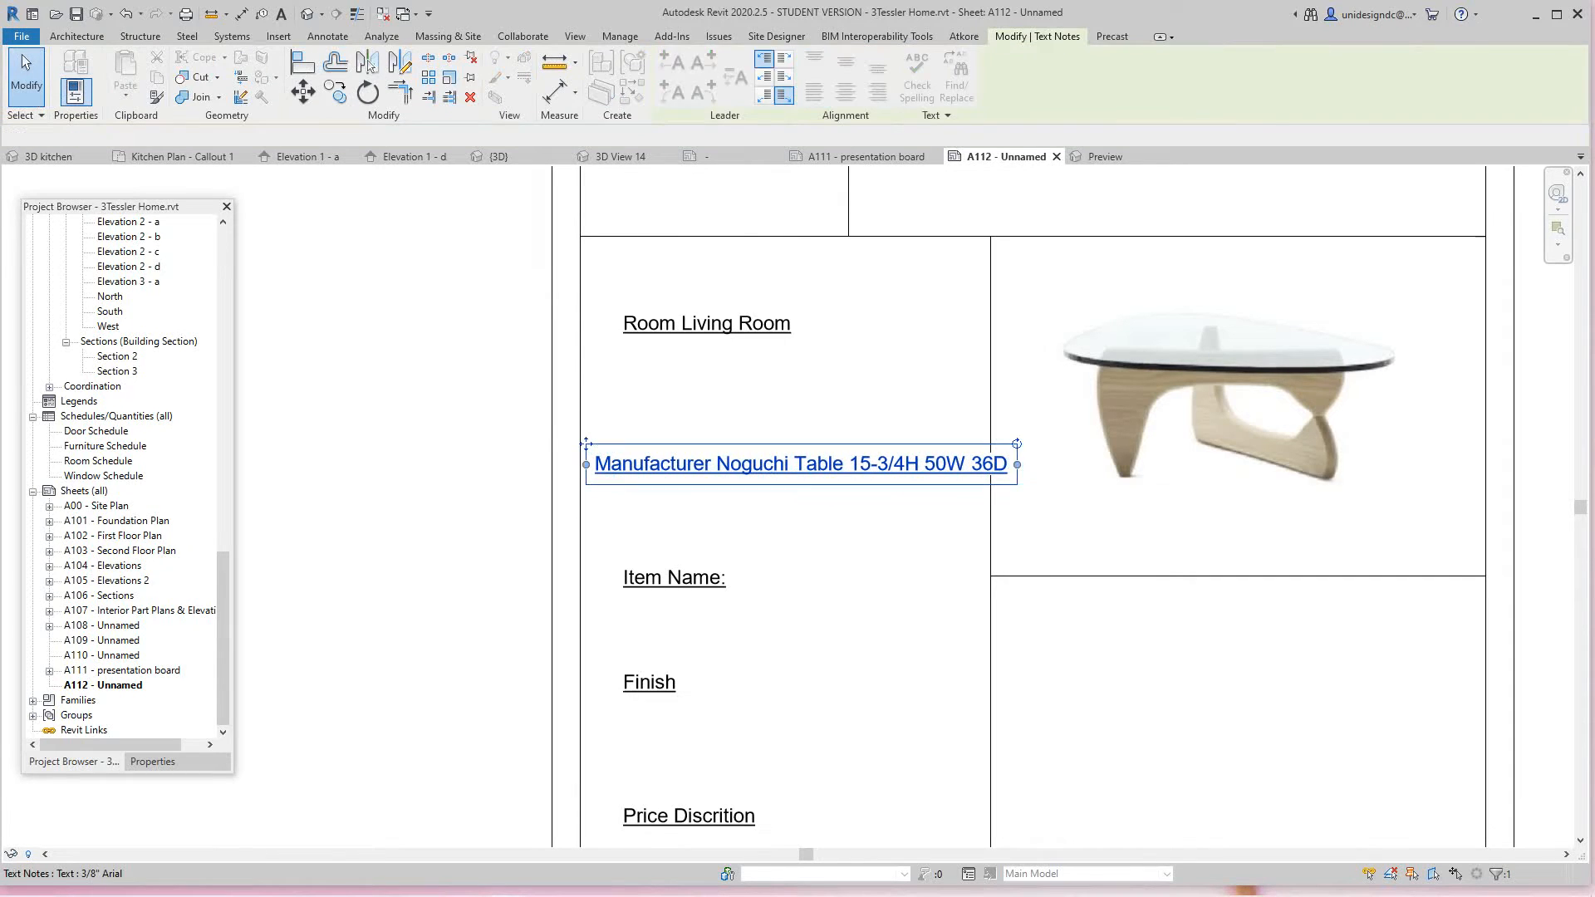
- Break the Manufacturer note onto a second line before 'Table' and keep the changes
double_click(1017, 463)
scroll(938, 492, "down", 1)
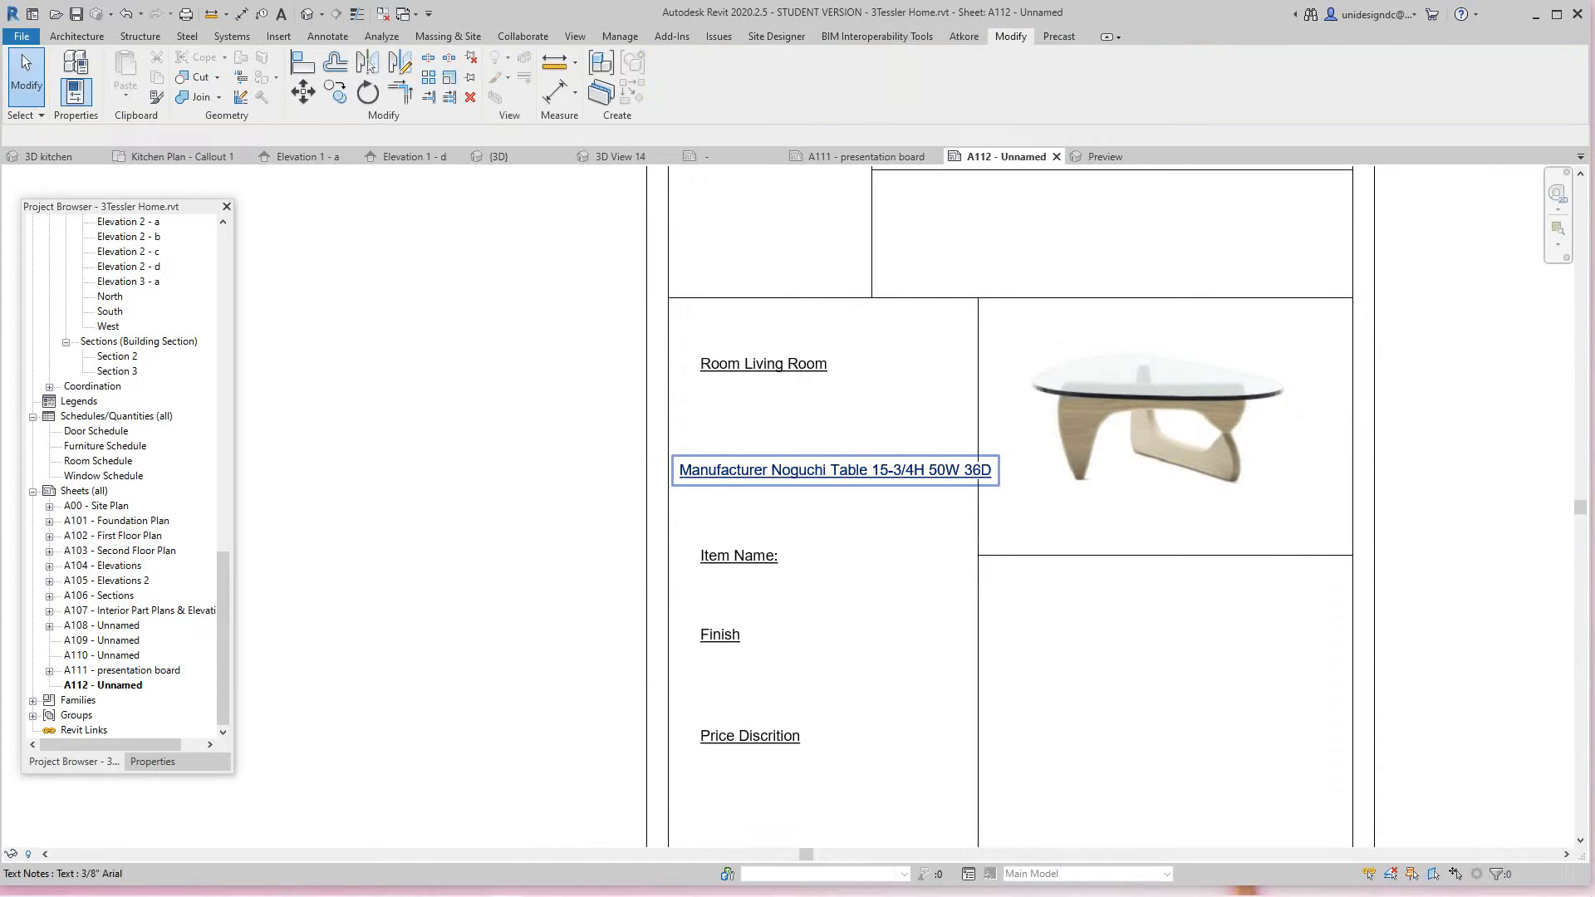
double_click(830, 469)
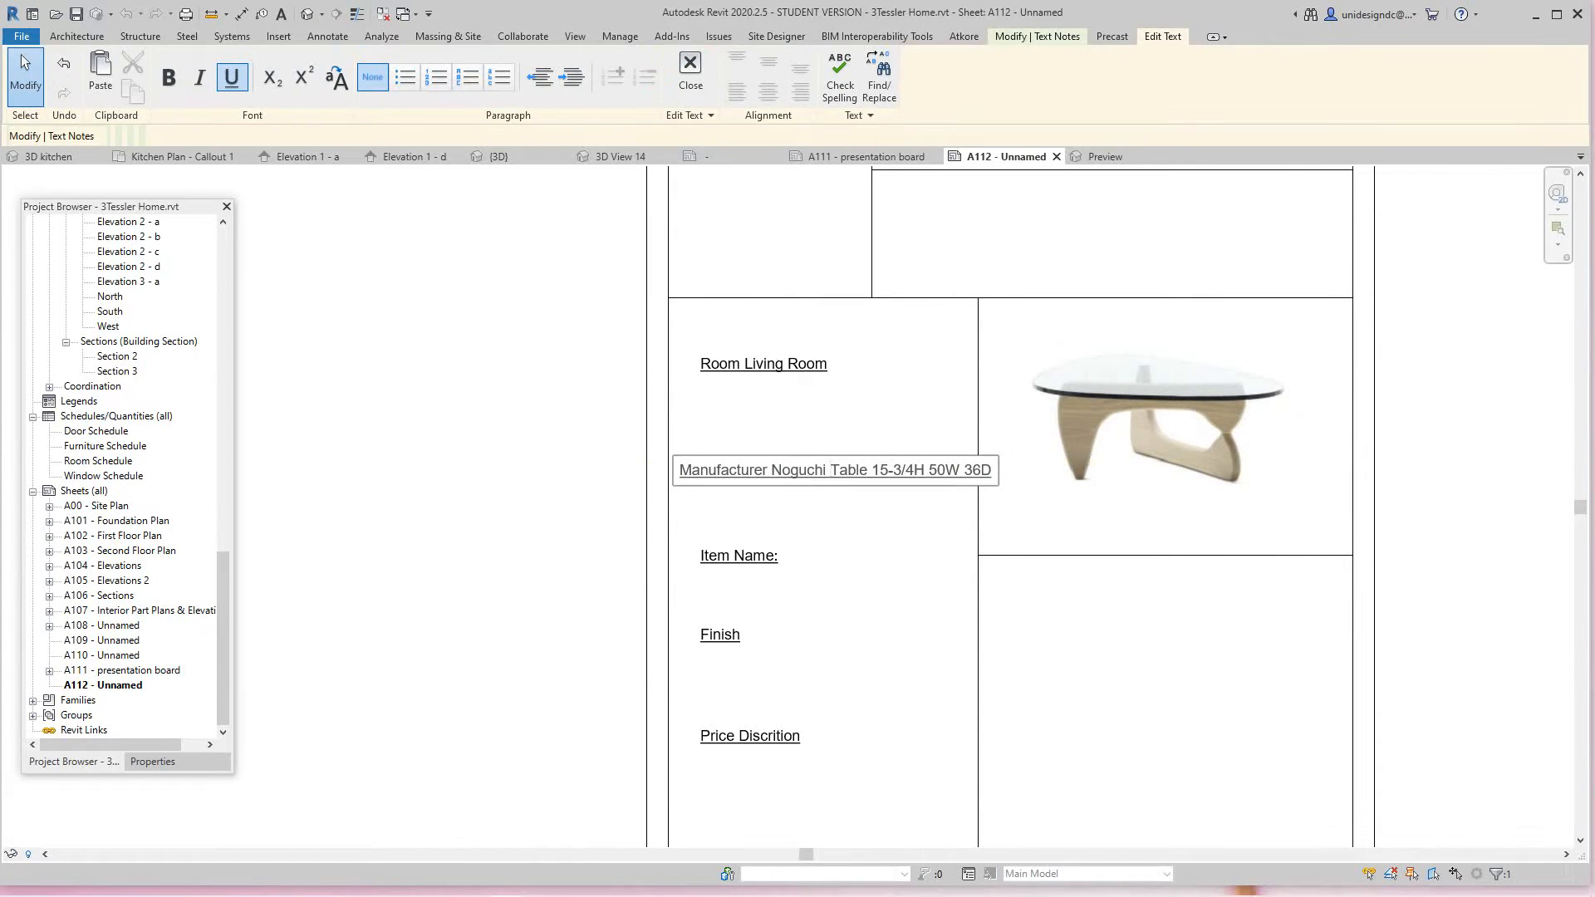
key("Return")
key("Escape")
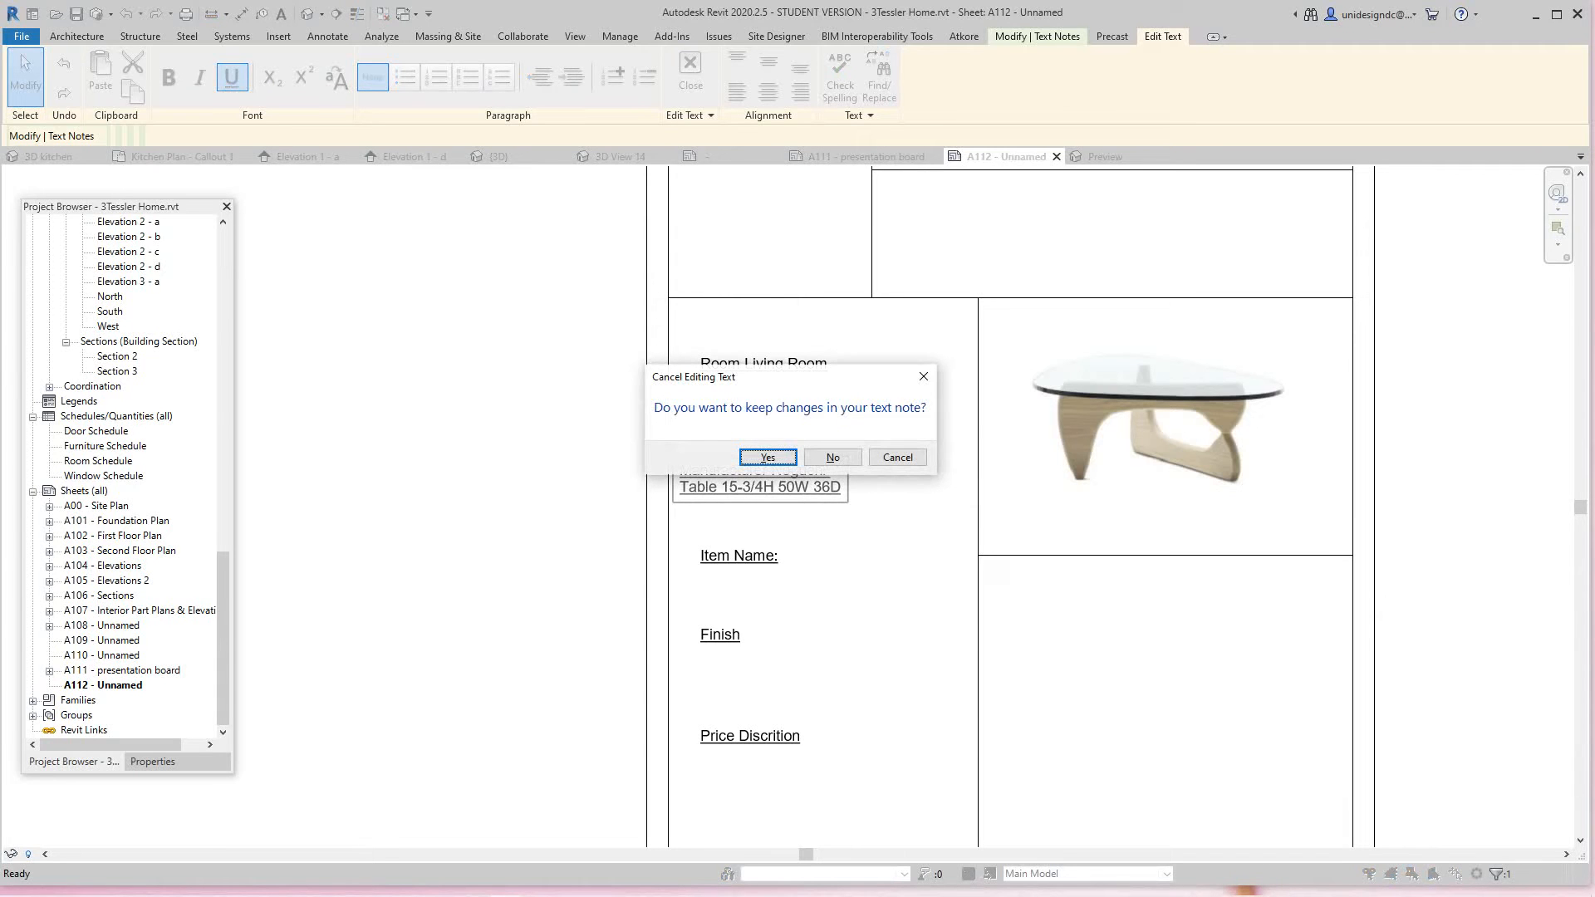
key("Return")
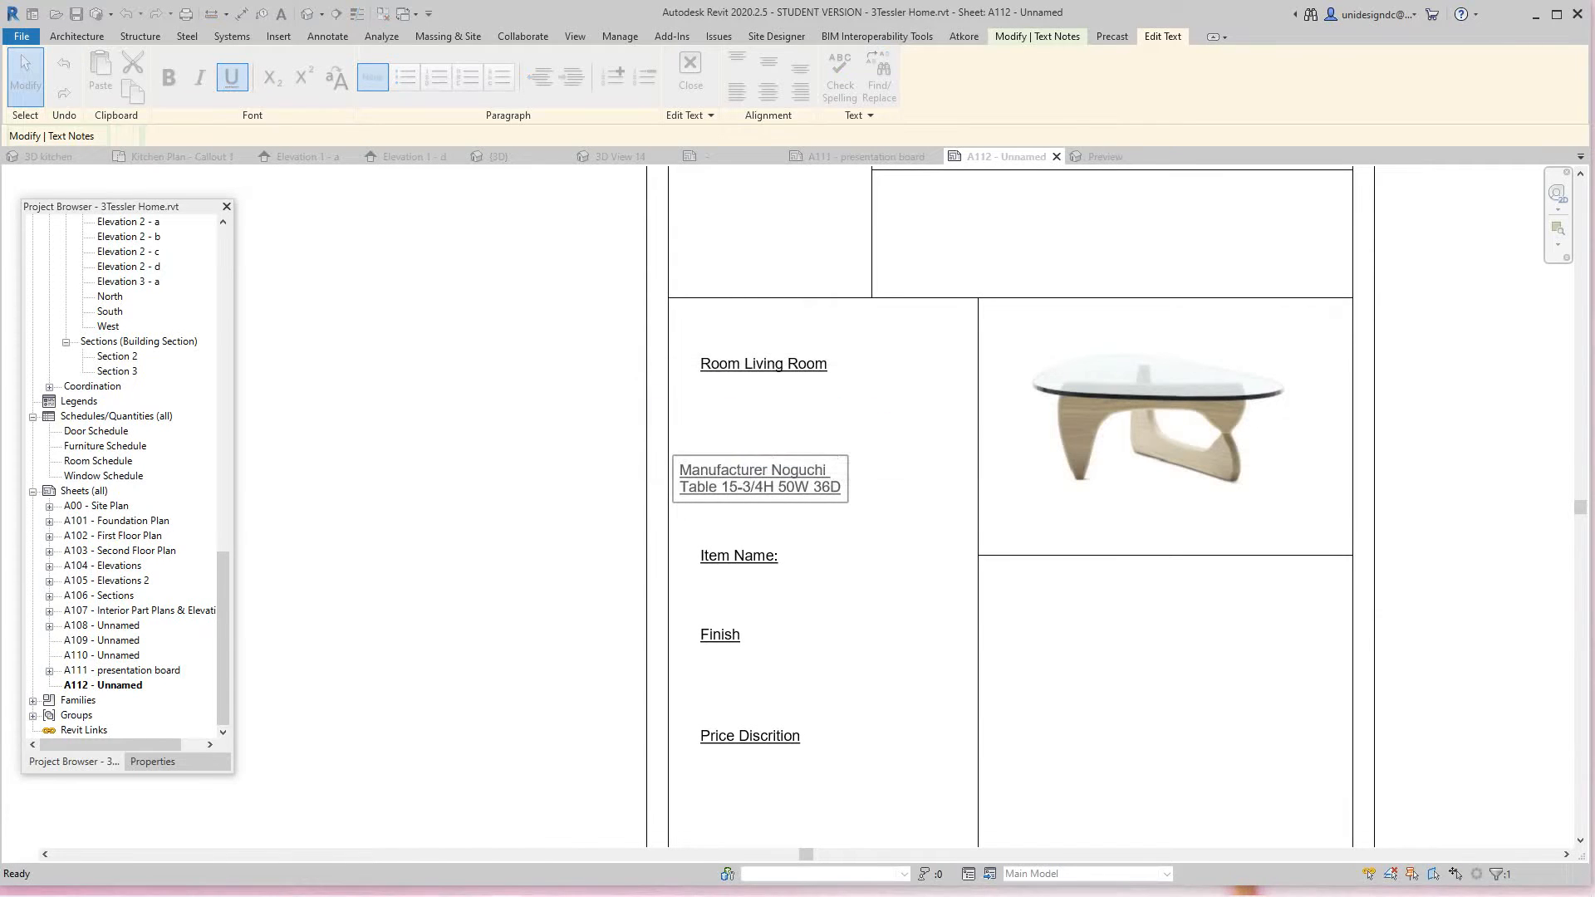
scroll(812, 454, "up", 2)
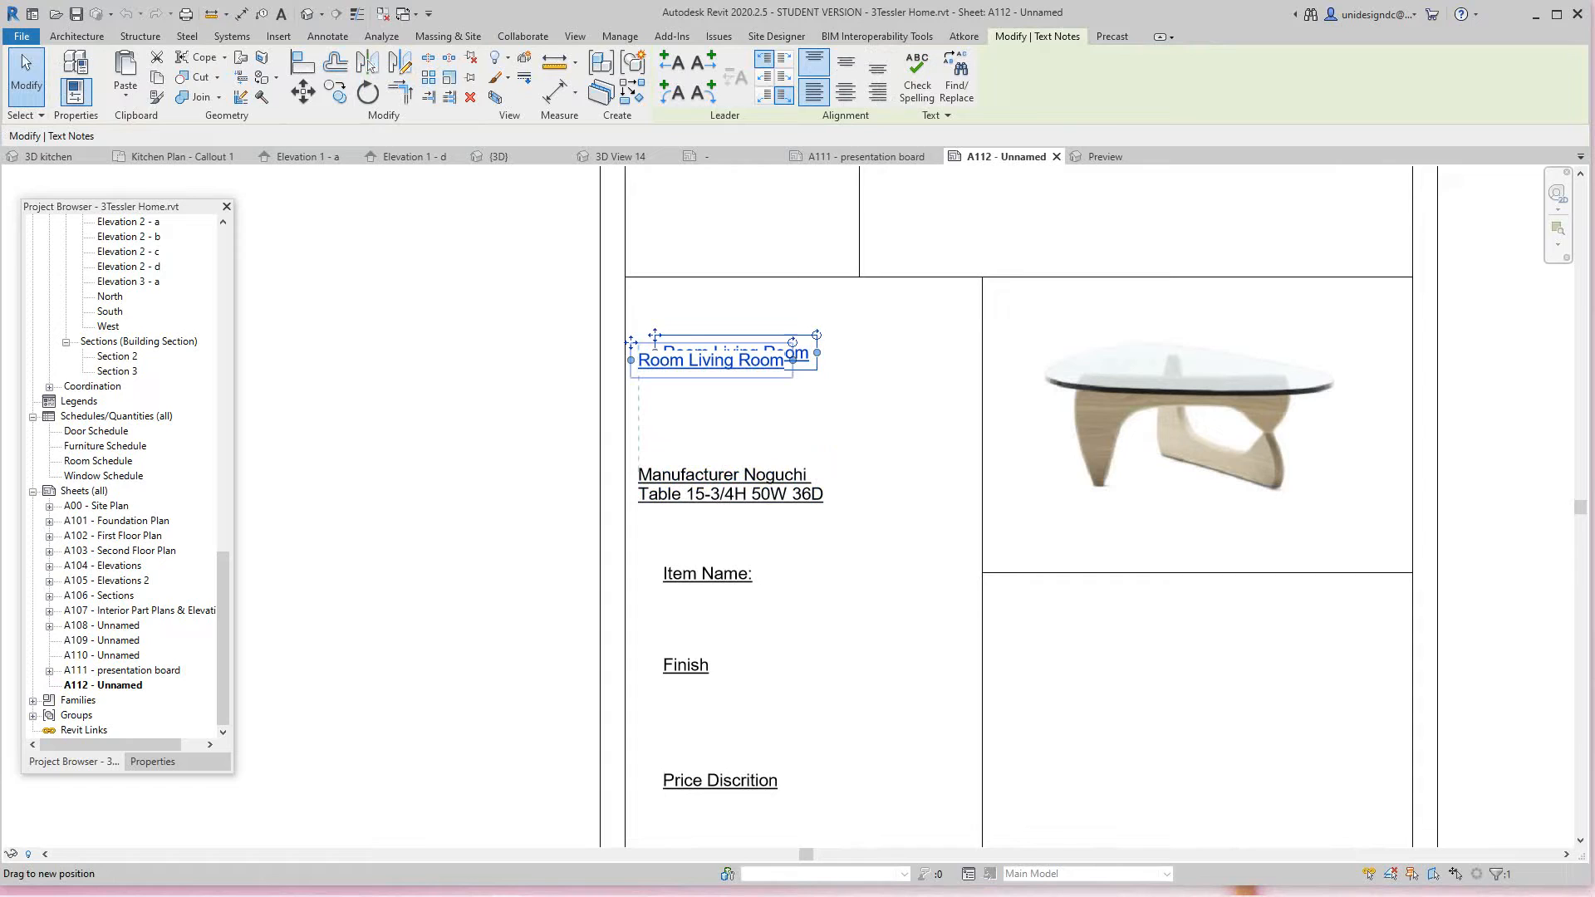
- Nudge the Room, Item Name and Finish text notes left to realign them
left_click_drag(735, 349, 713, 370)
left_click(706, 574)
scroll(677, 722, "up", 2)
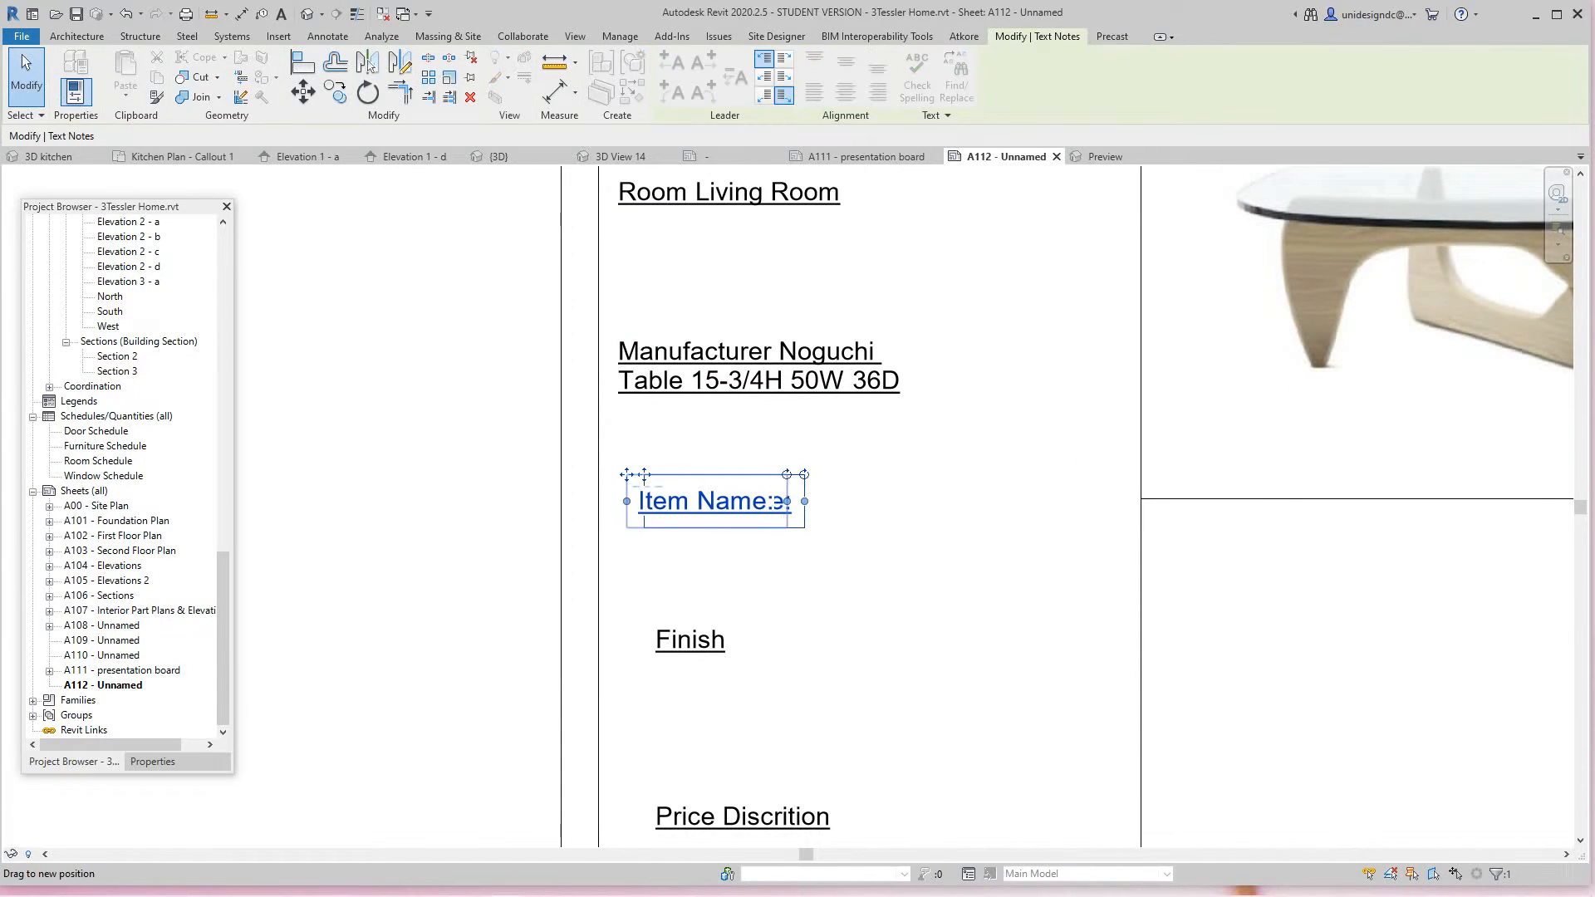
left_click_drag(724, 502, 708, 507)
key("Escape")
left_click(689, 639)
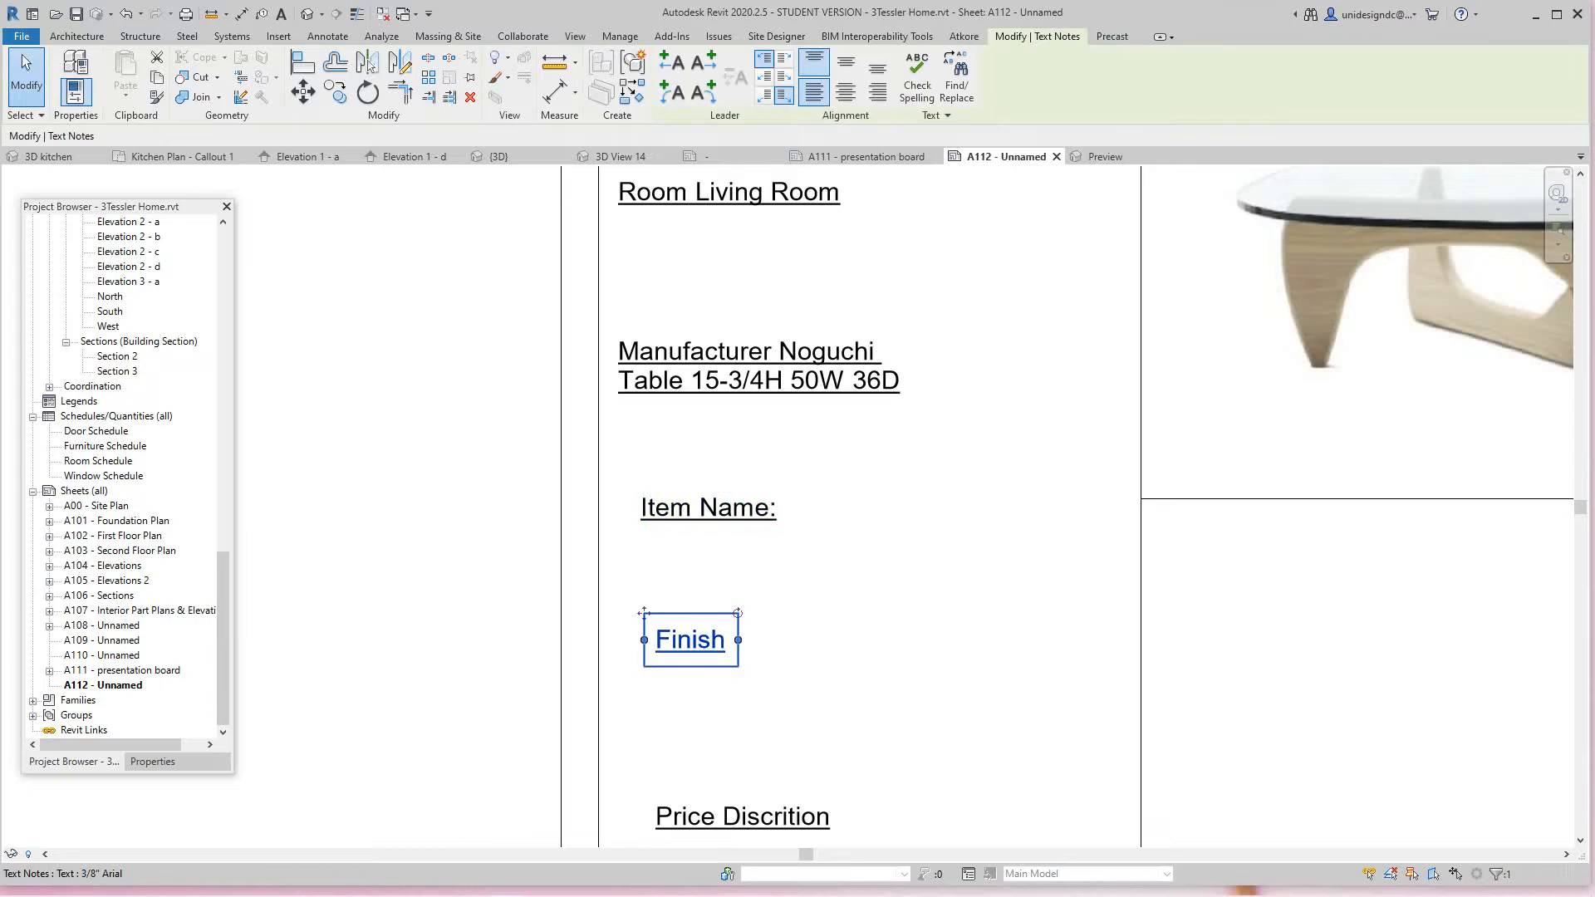
left_click_drag(689, 640, 674, 639)
left_click(708, 507)
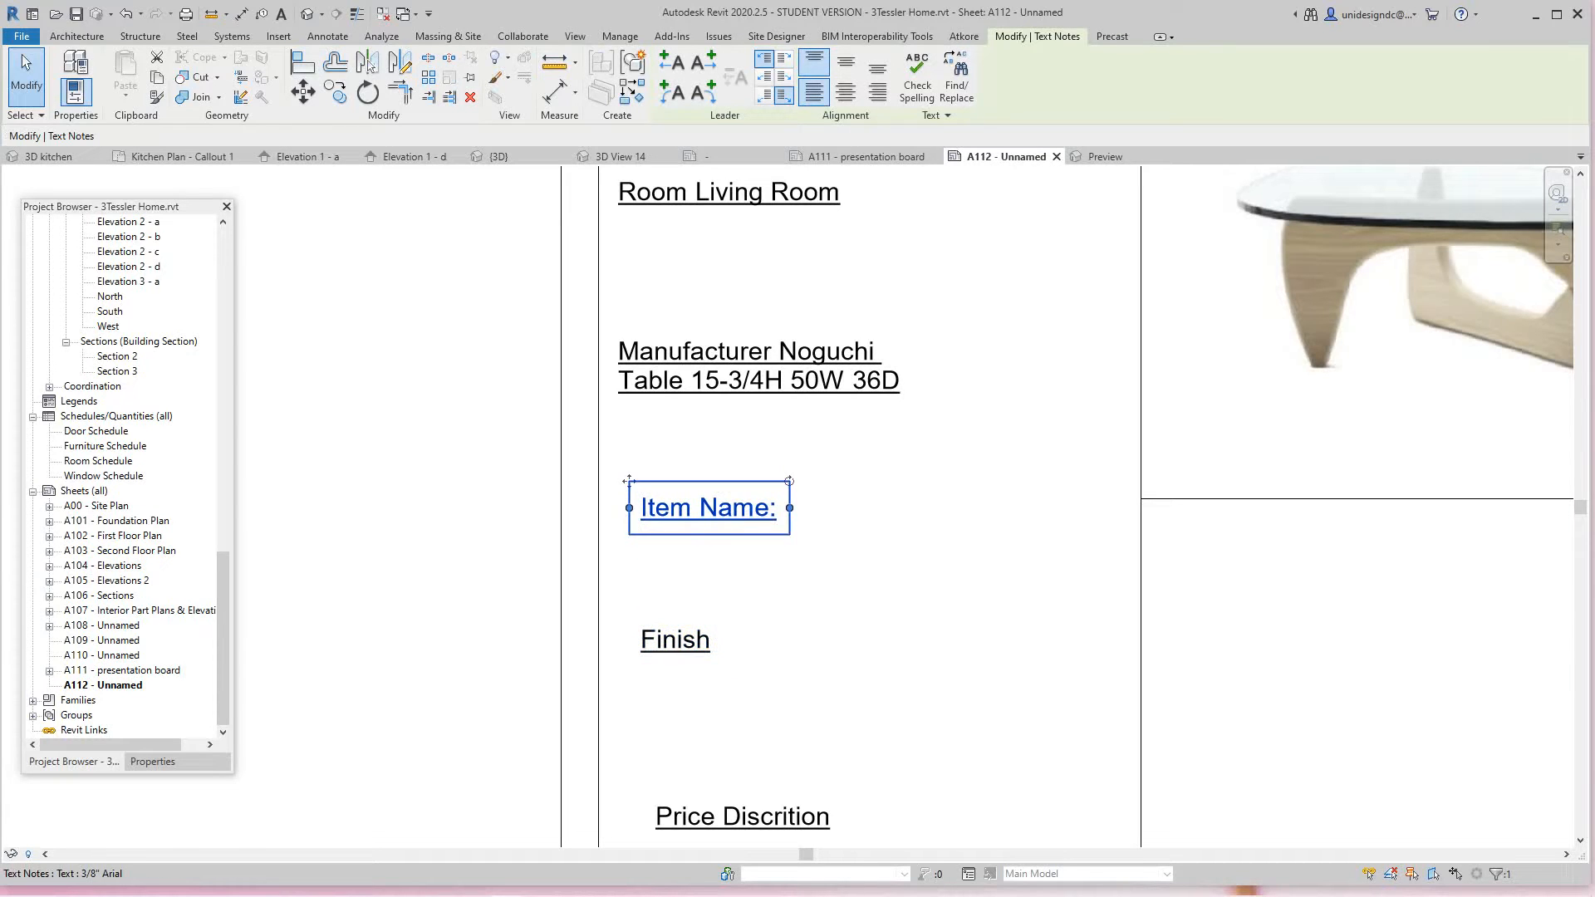
left_click_drag(758, 507, 735, 508)
key("Escape")
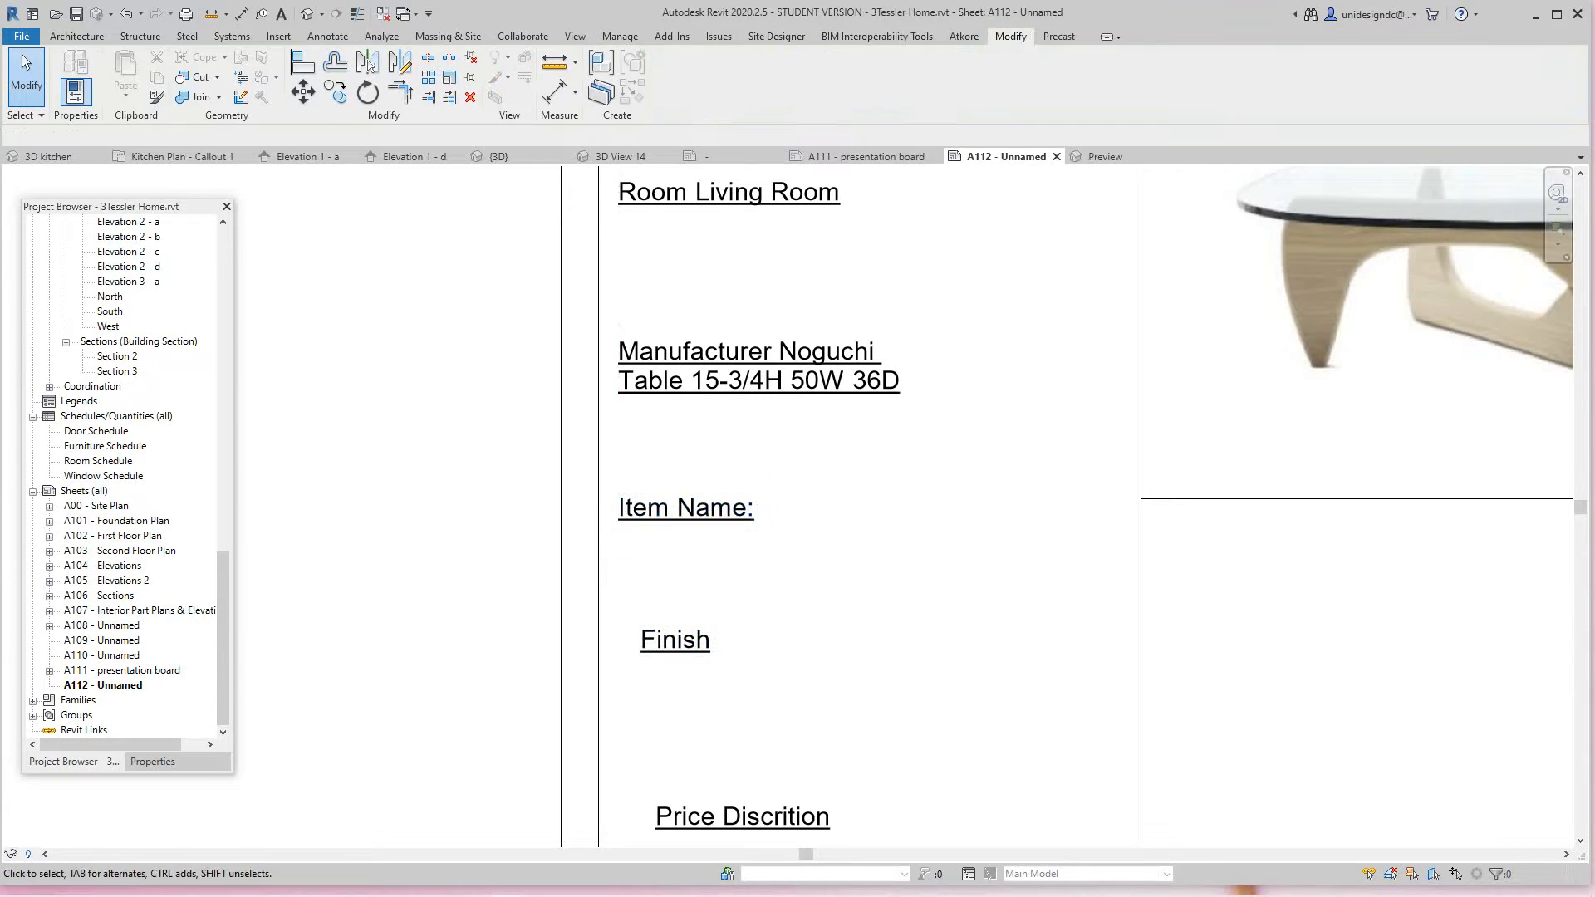
- Edit the Item Name note to read 'Item Name: NoguchiTable'
left_click(753, 507)
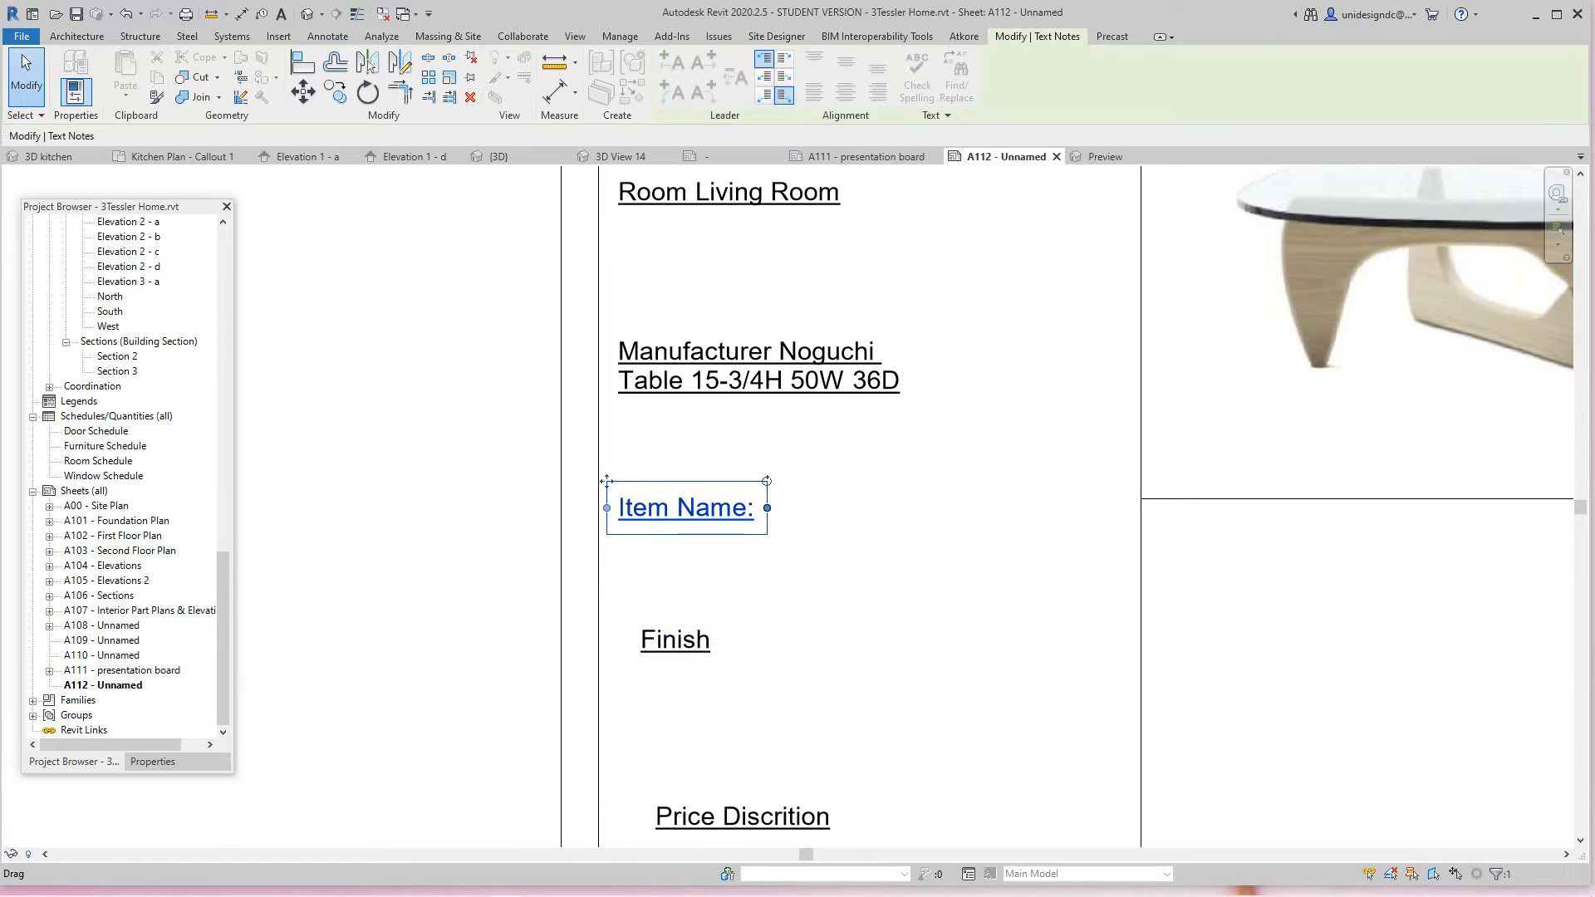
left_click(754, 507)
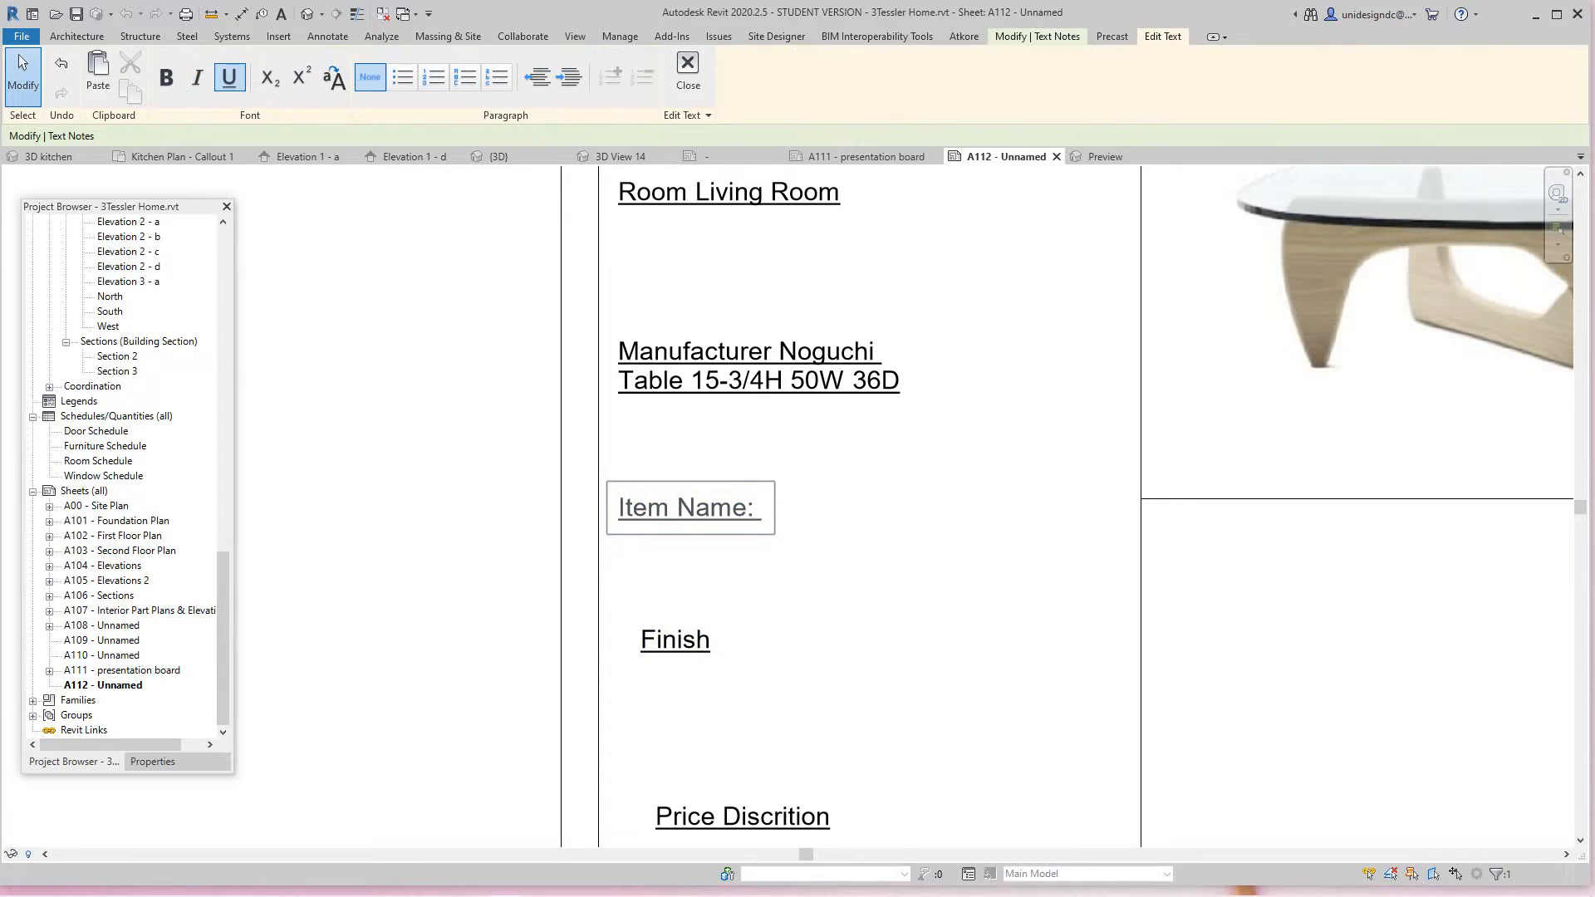
type("No")
type("gu")
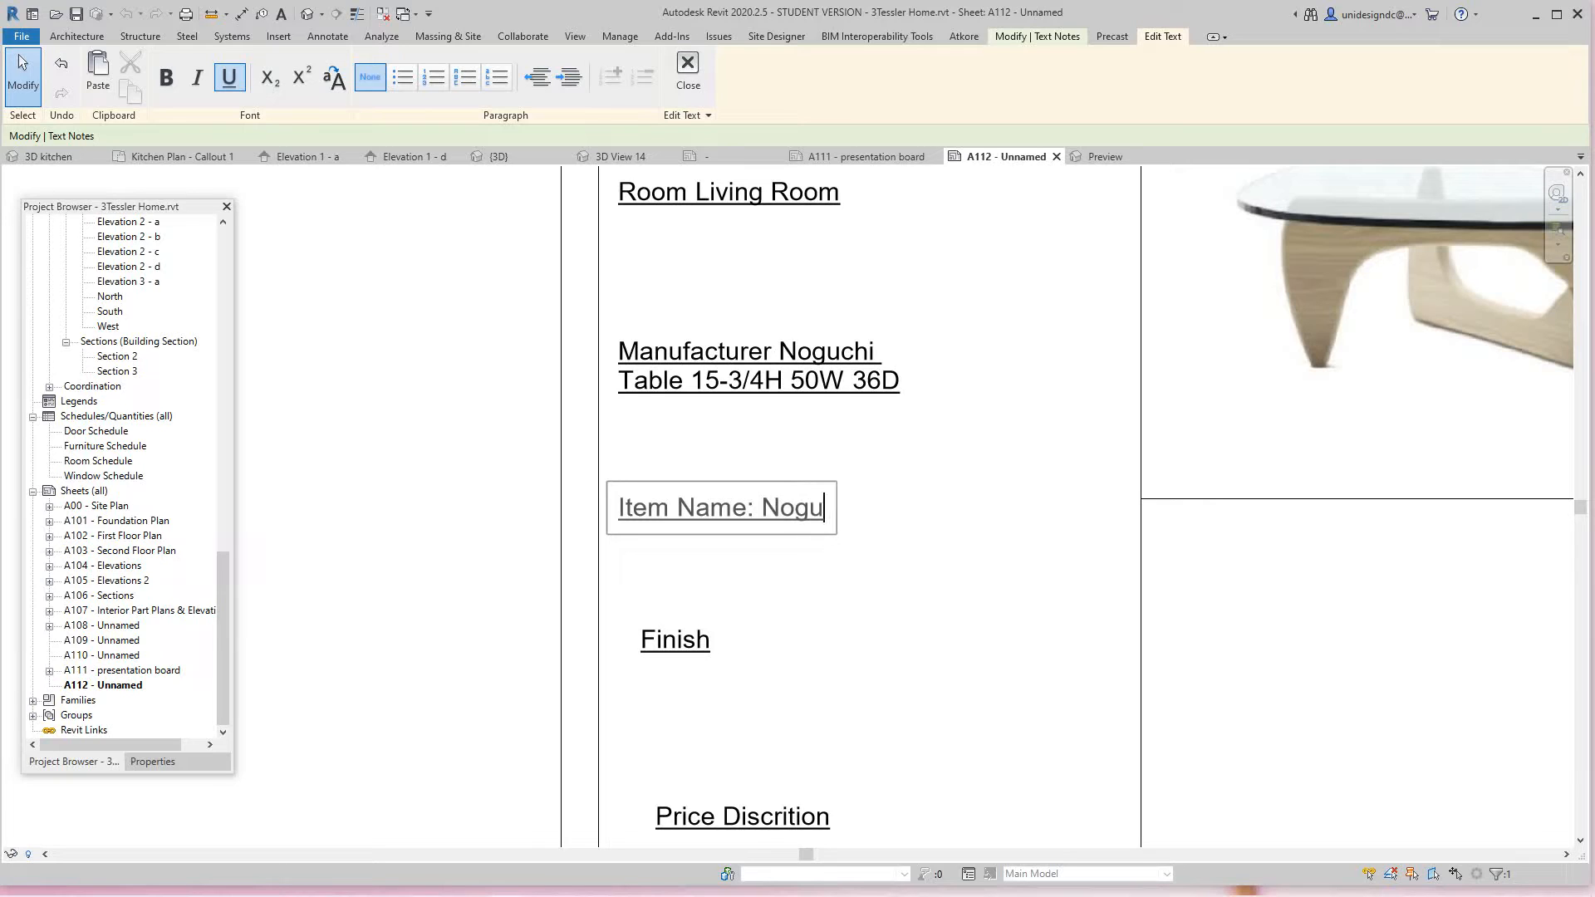
type("gc")
type("hiT")
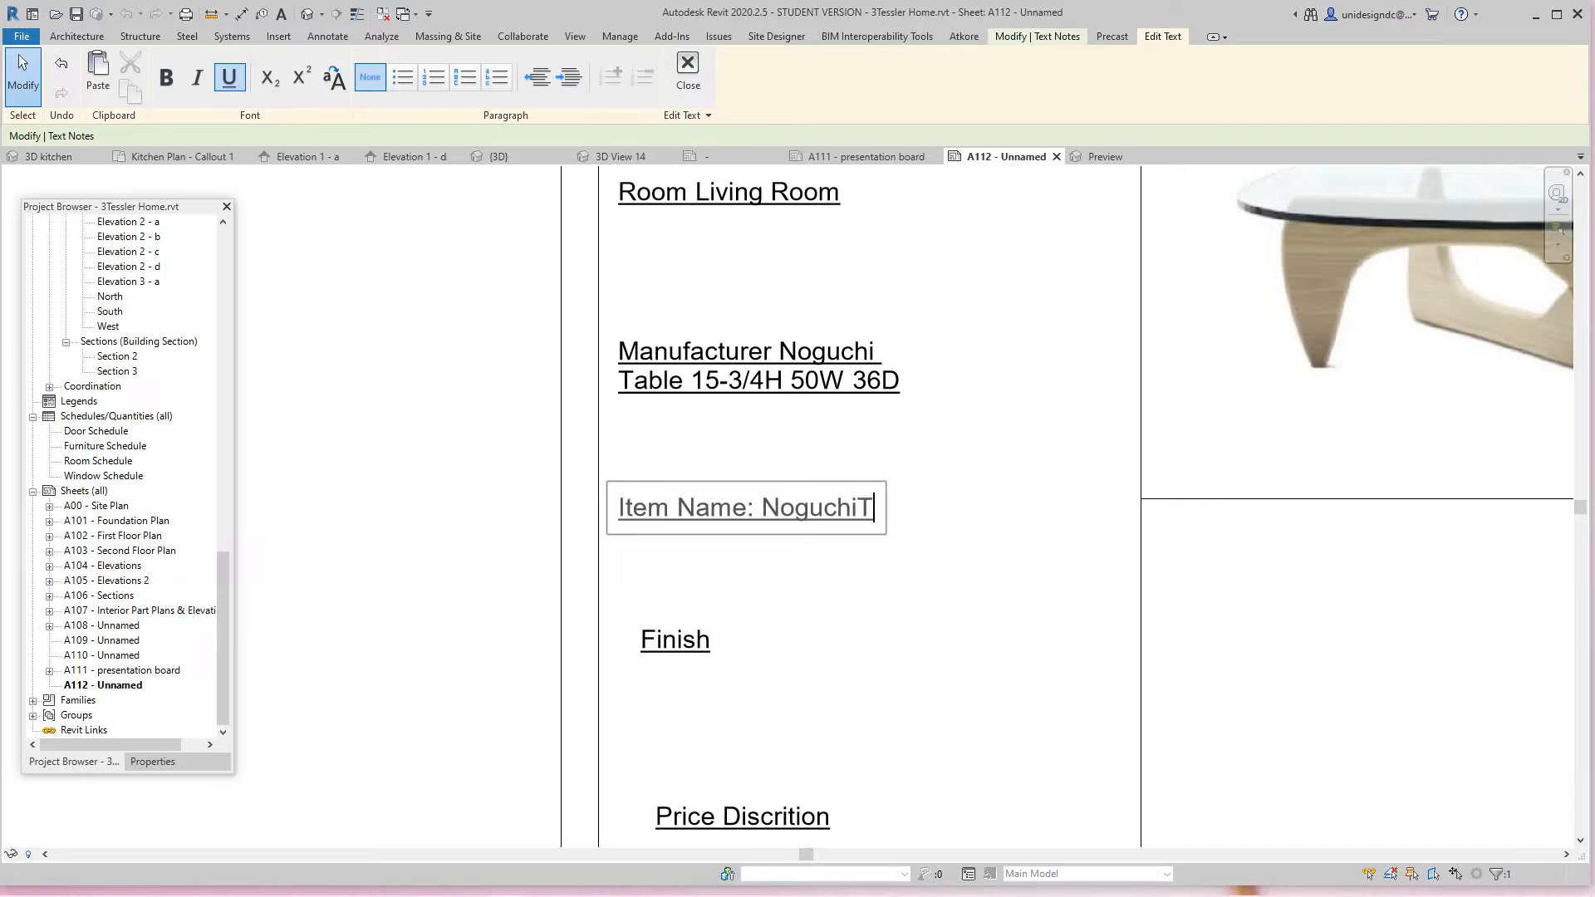
type("able")
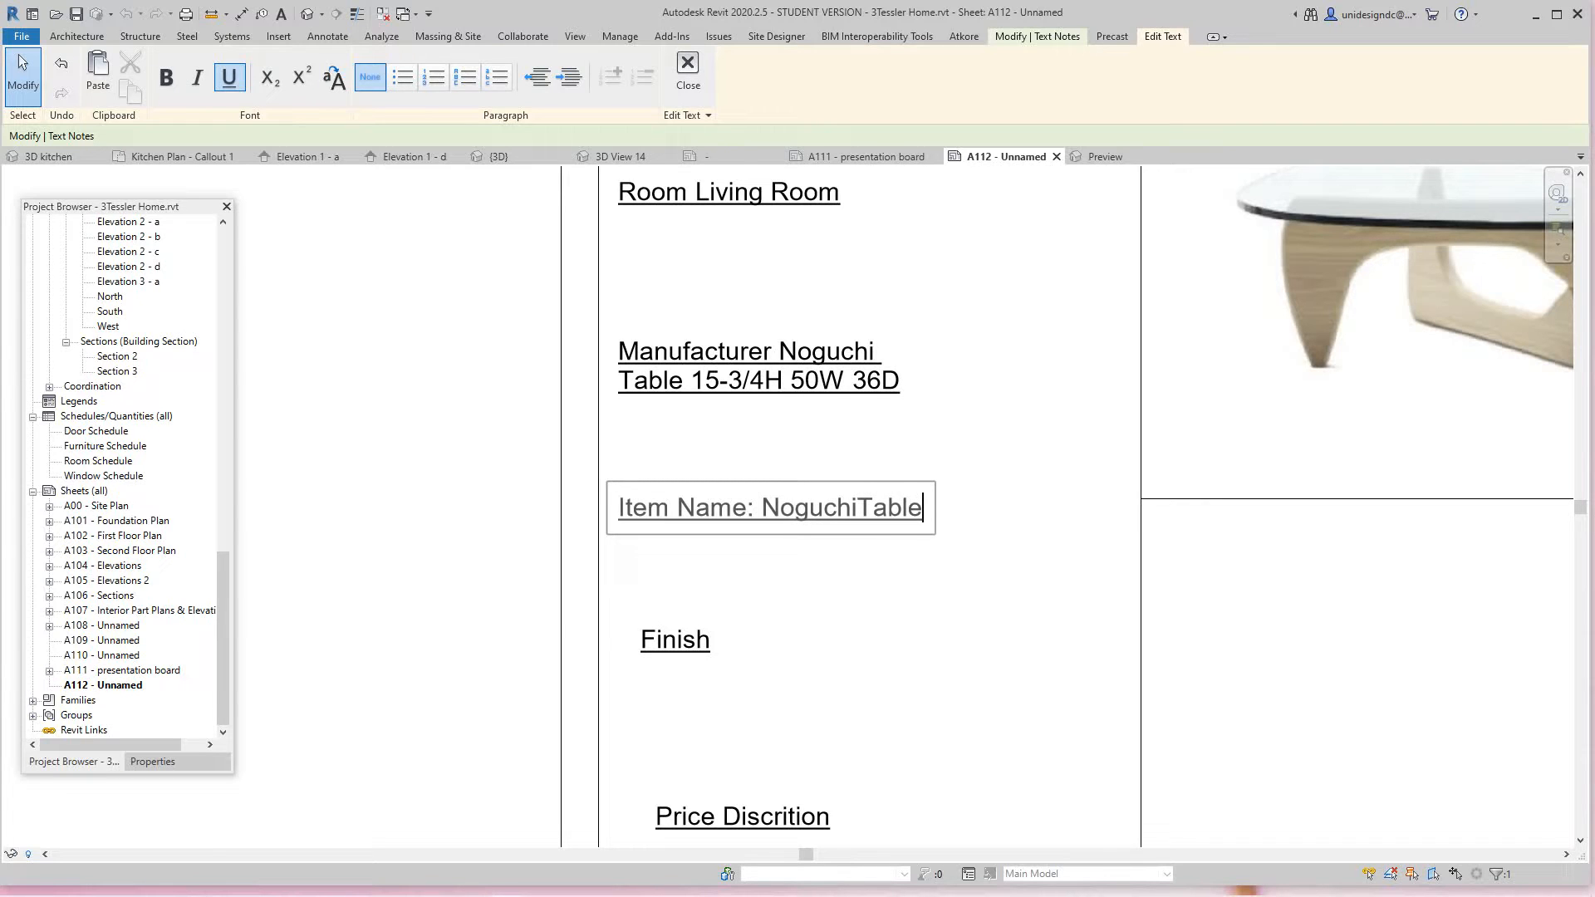
key("Escape")
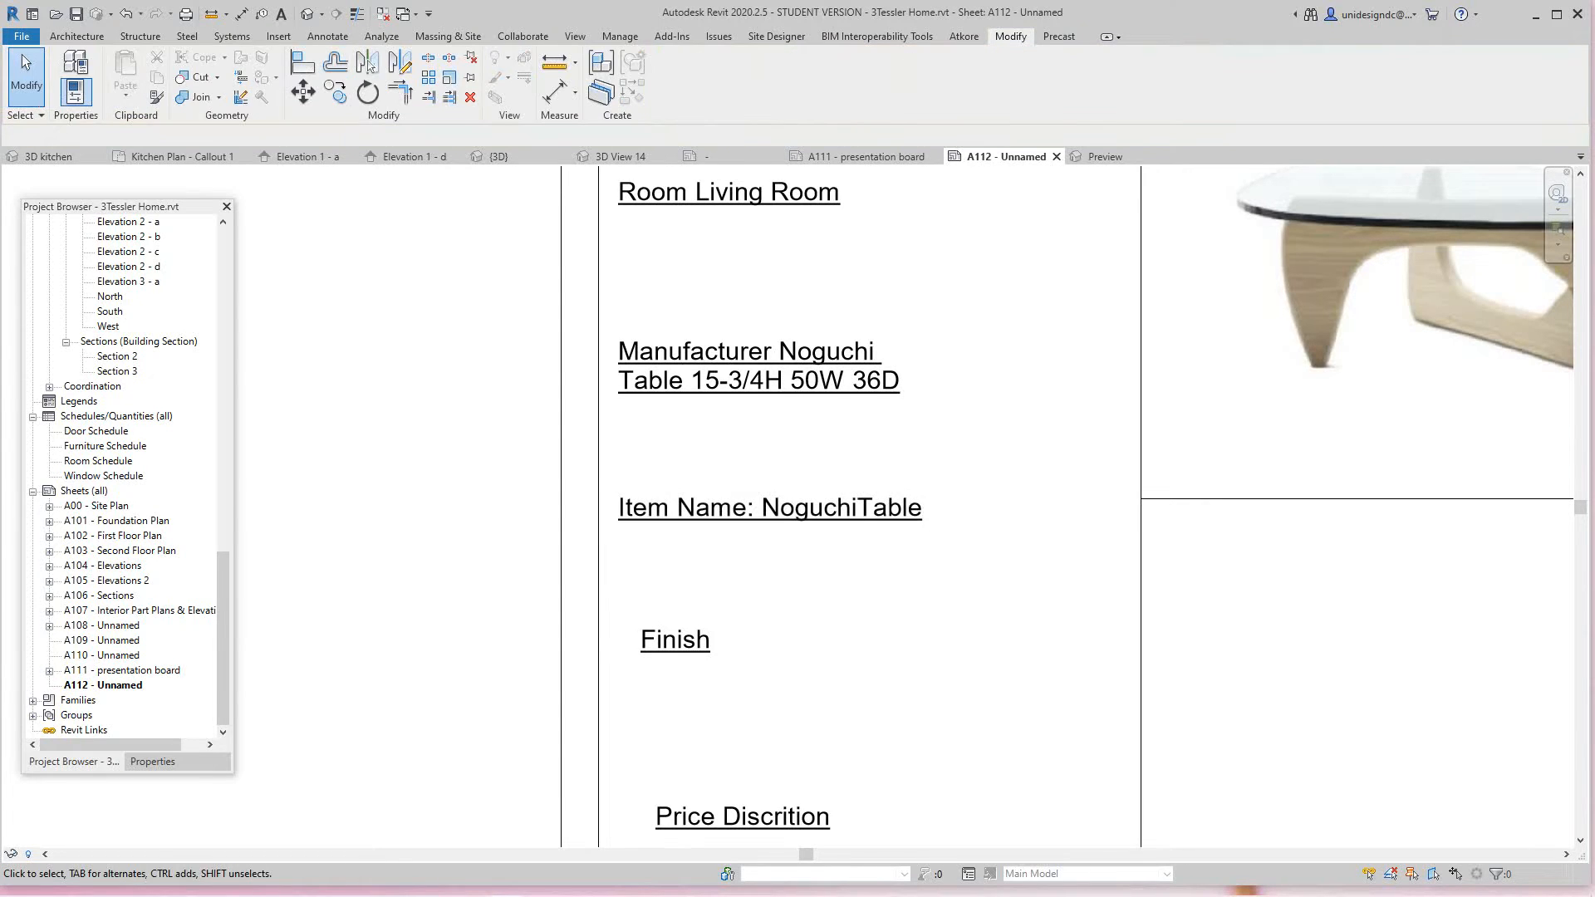
scroll(831, 702, "down", 2)
middle_click_drag(830, 702, 797, 685)
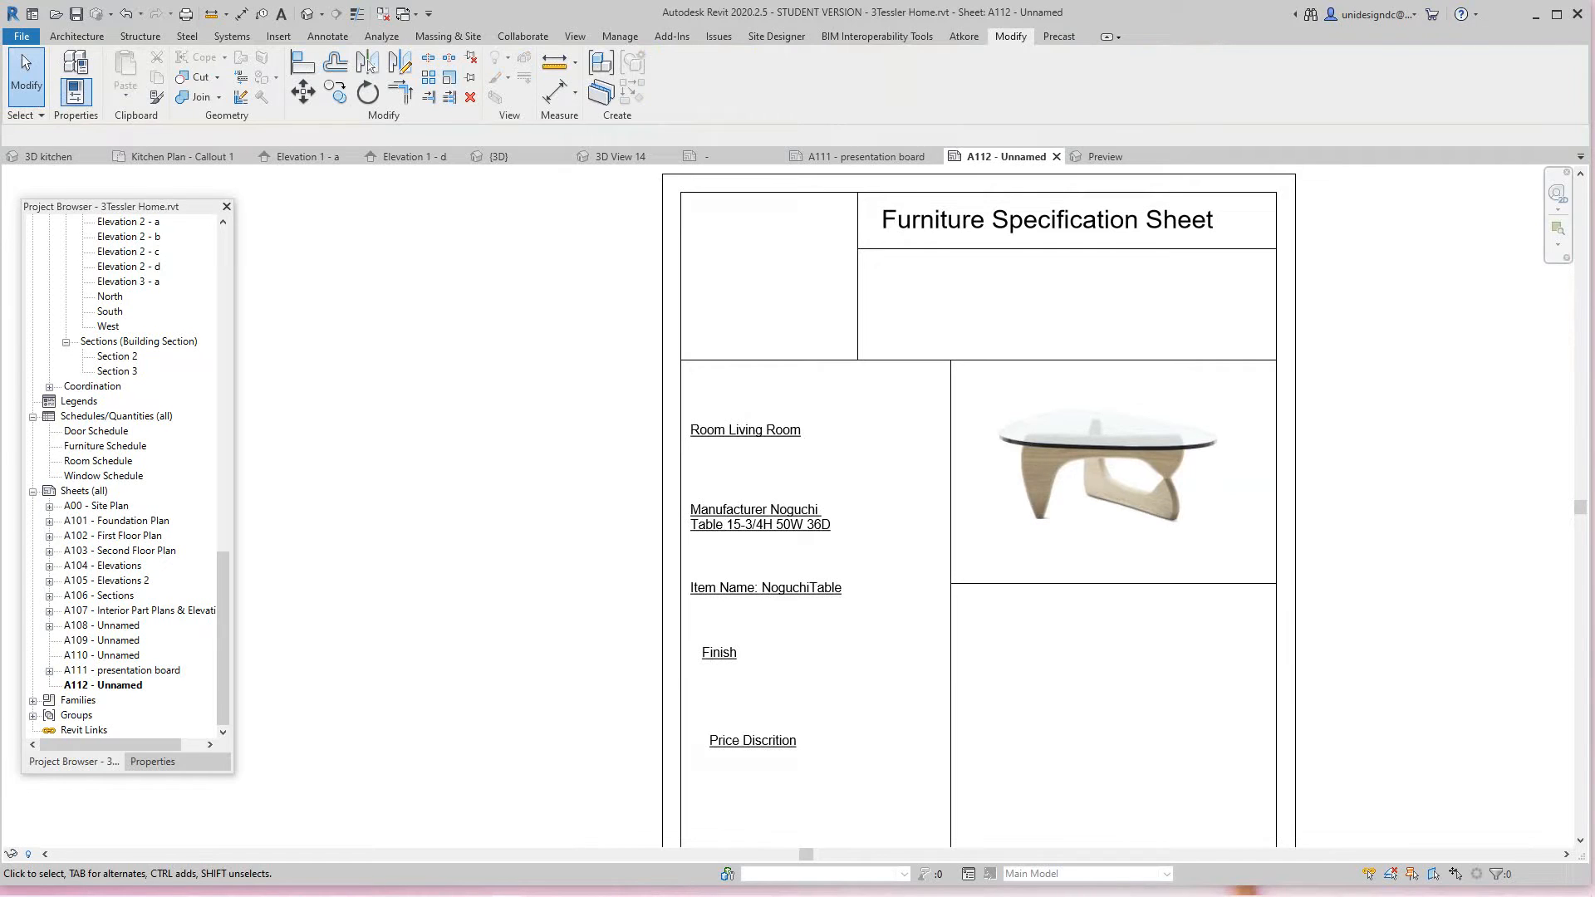
- Tile all open views (WT), zoom all to fit (ZA), then return to a single tabbed view
key("w")
key("t")
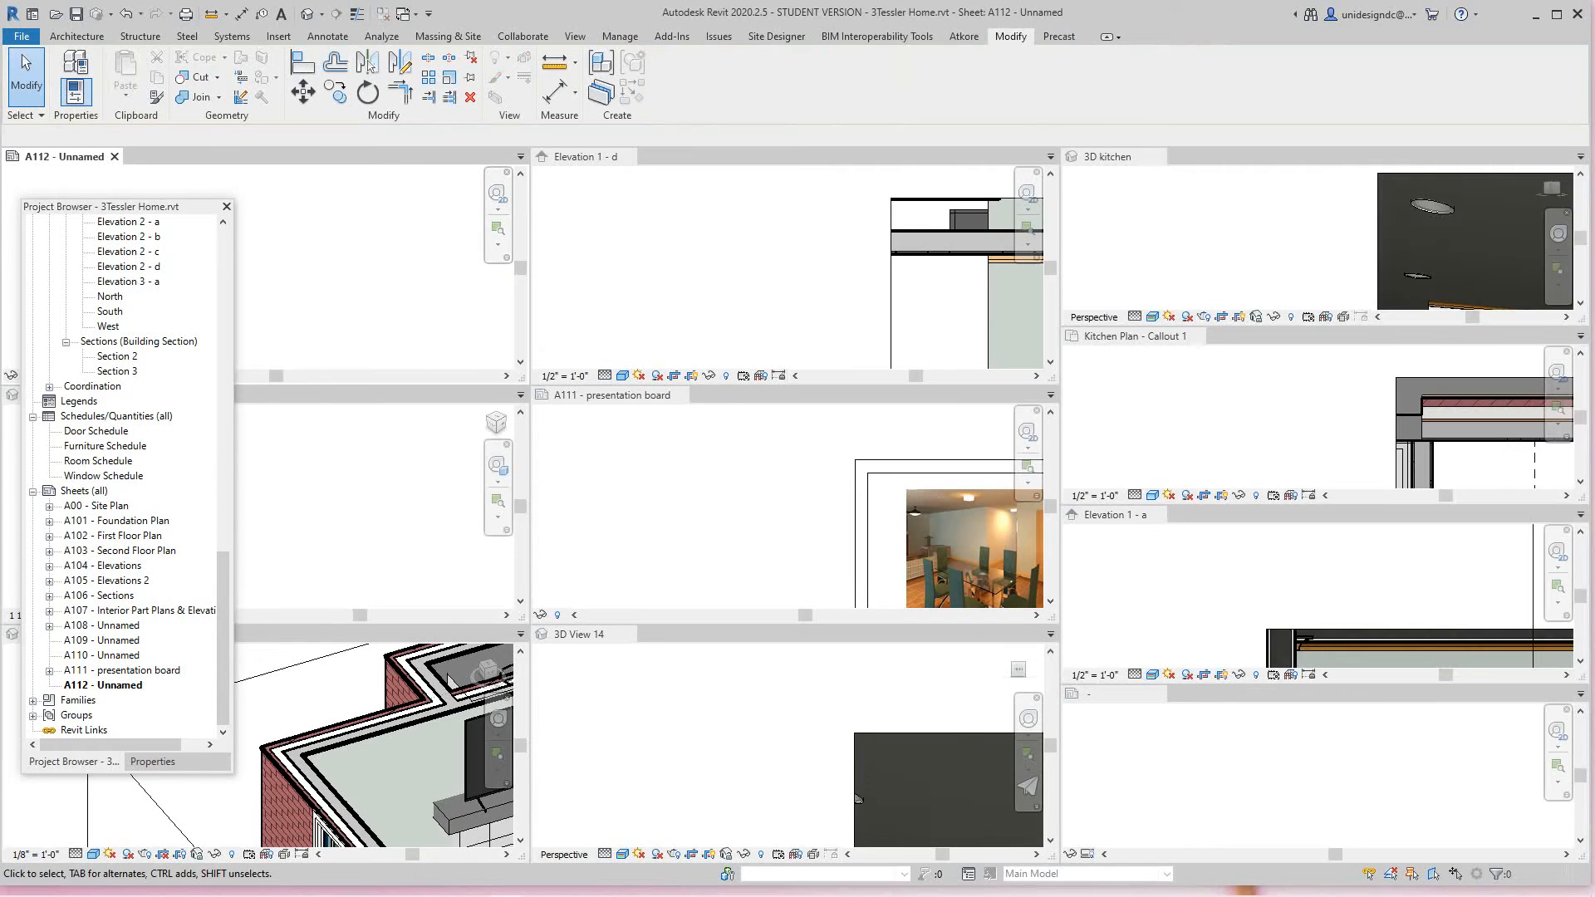
key("z")
key("a")
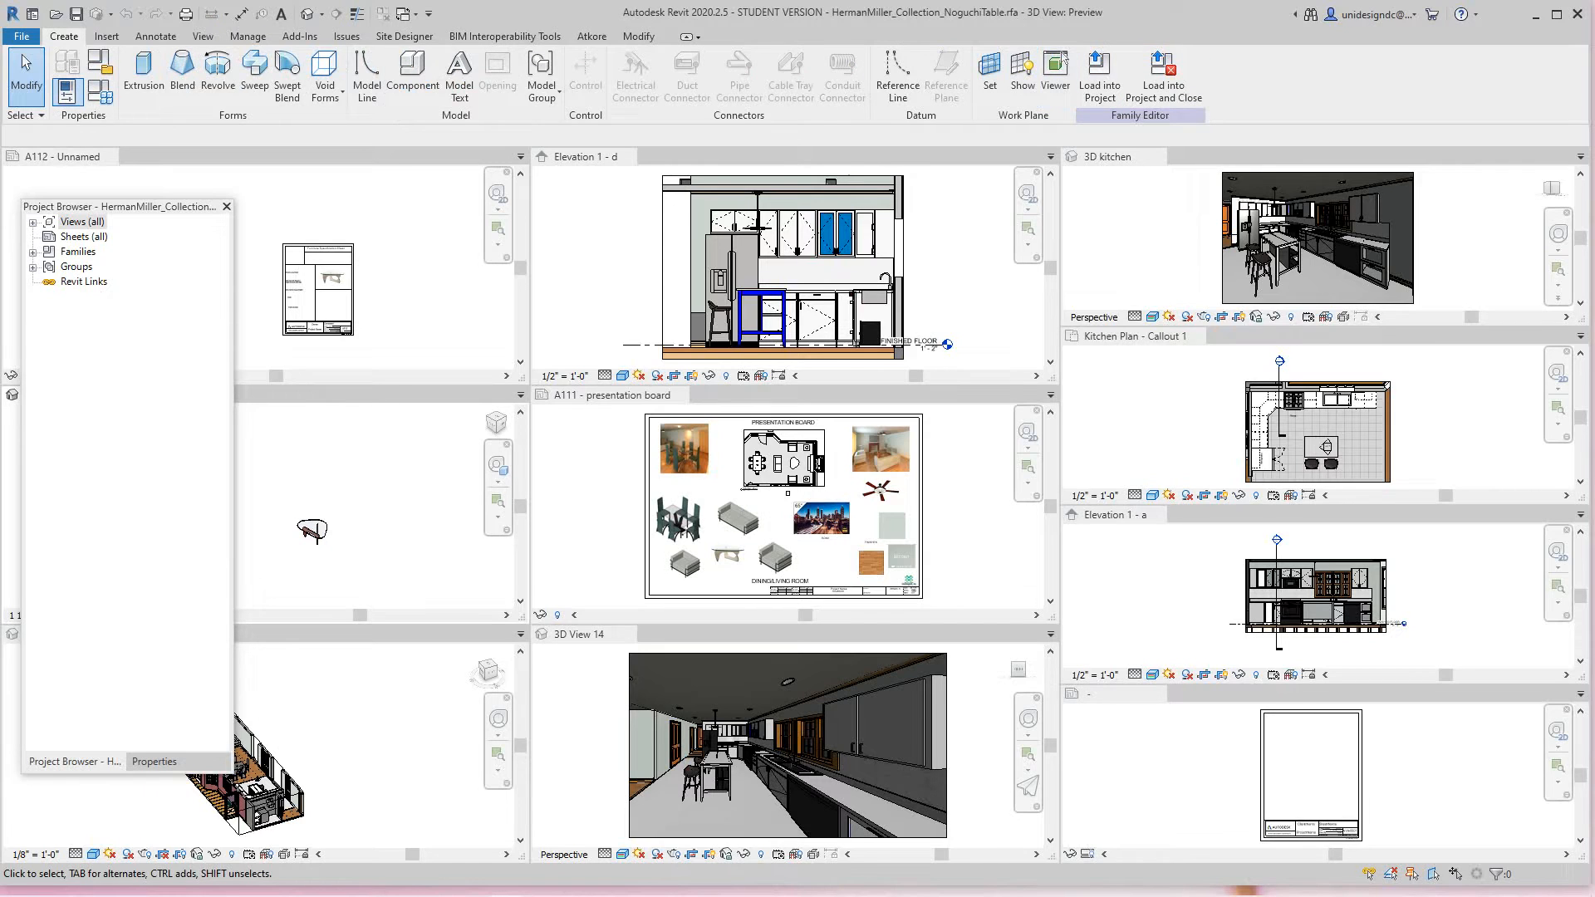
left_click(203, 36)
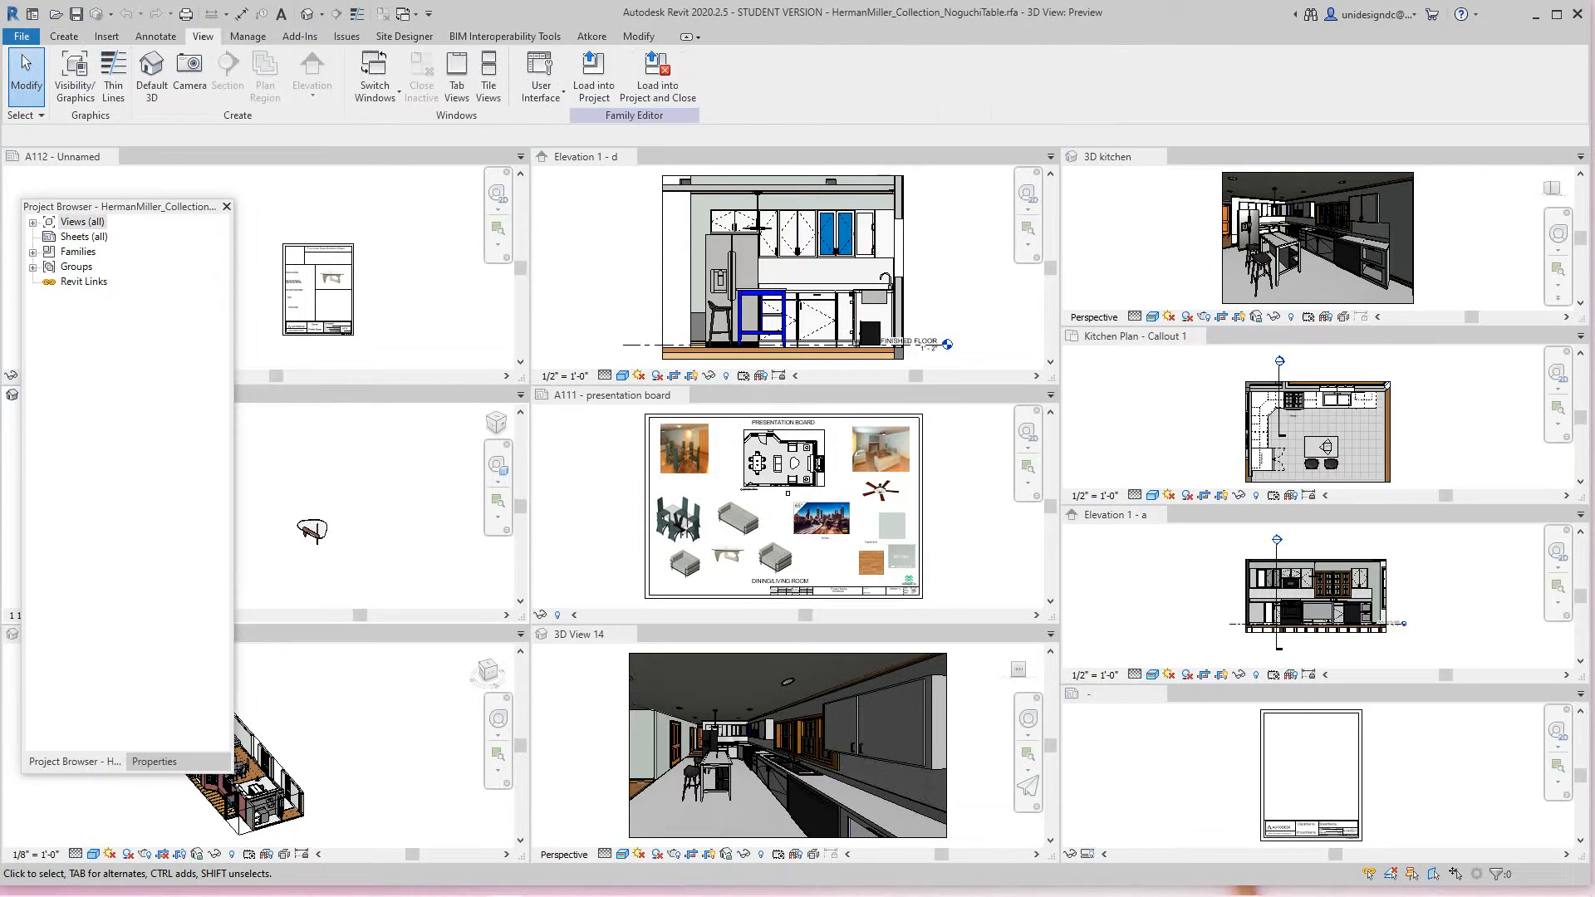
left_click(456, 75)
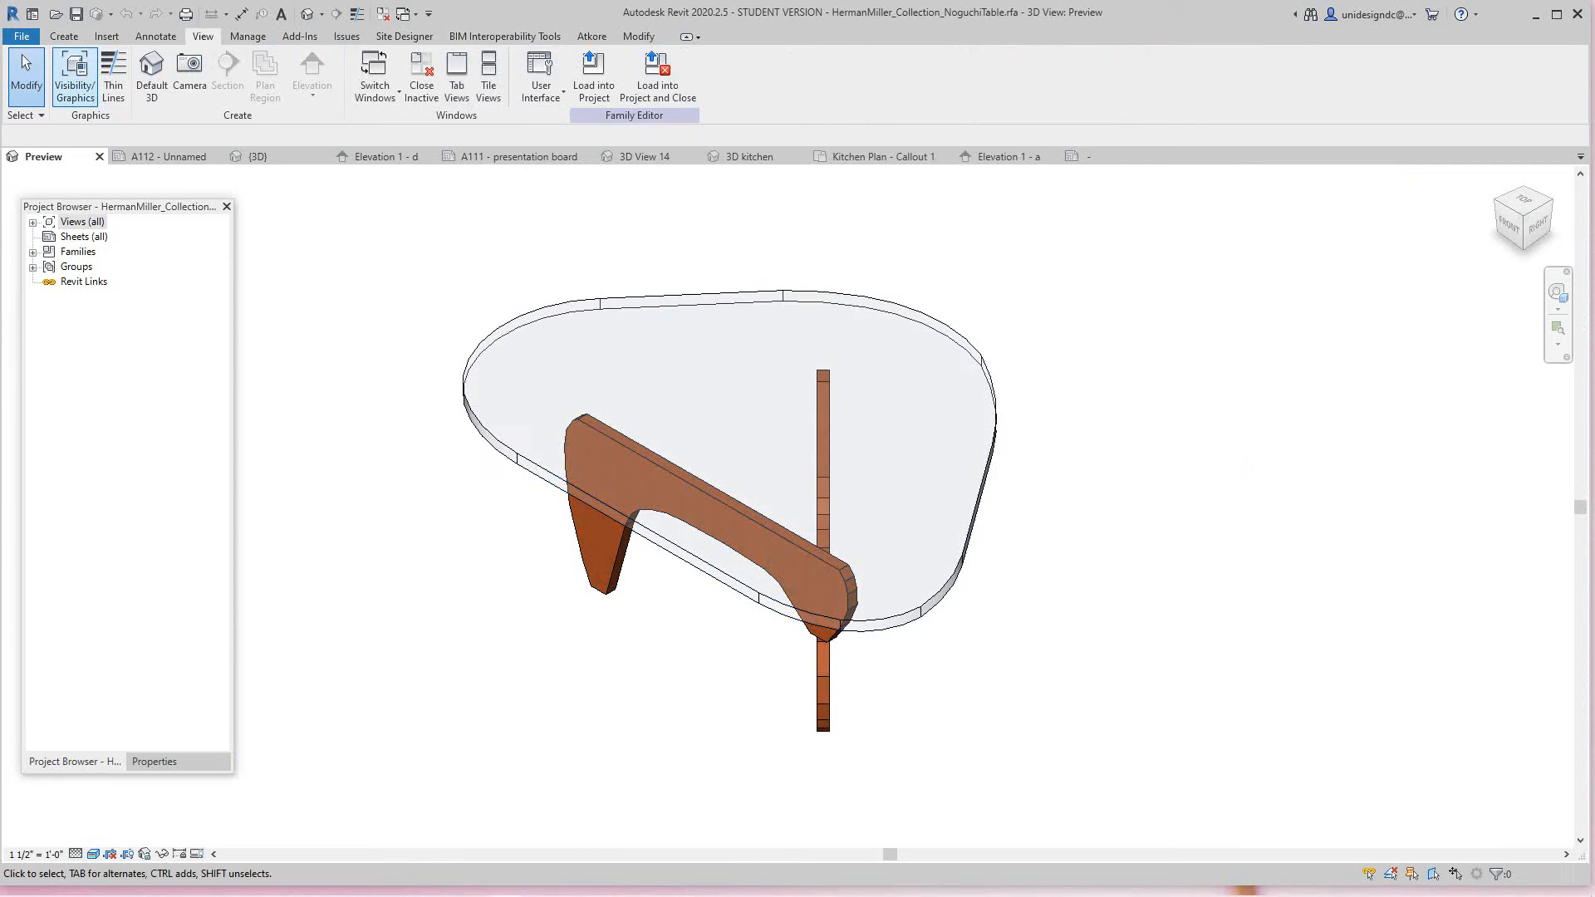
- In the family editor's Create tools, open the Noguchi table's Family Types parameters
left_click(64, 36)
left_click(99, 91)
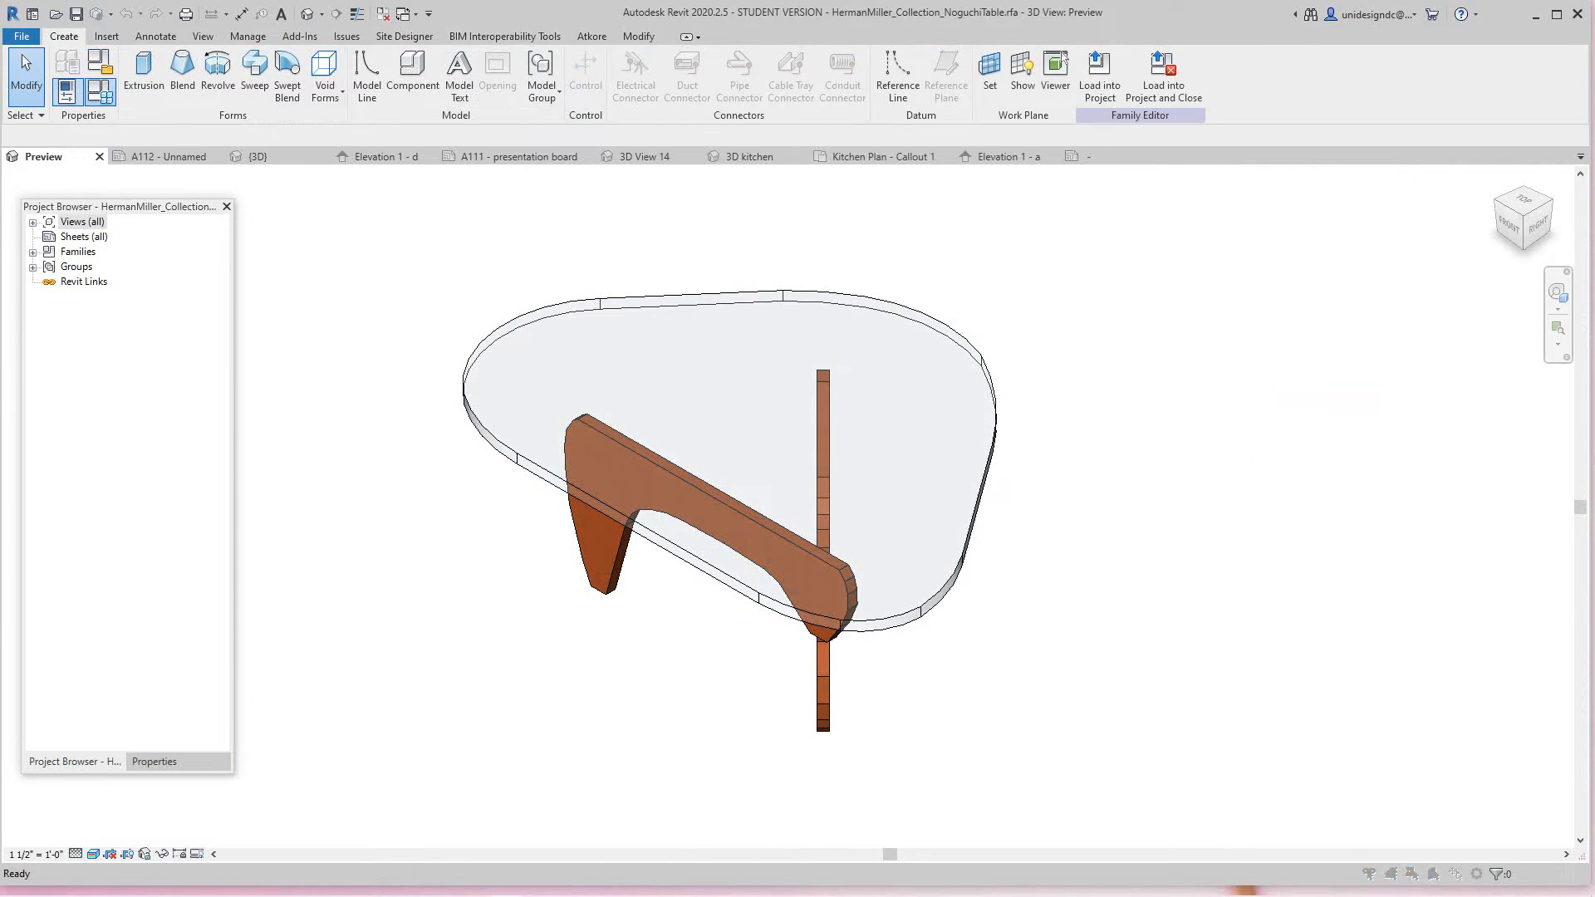
scroll(829, 468, "down", 2)
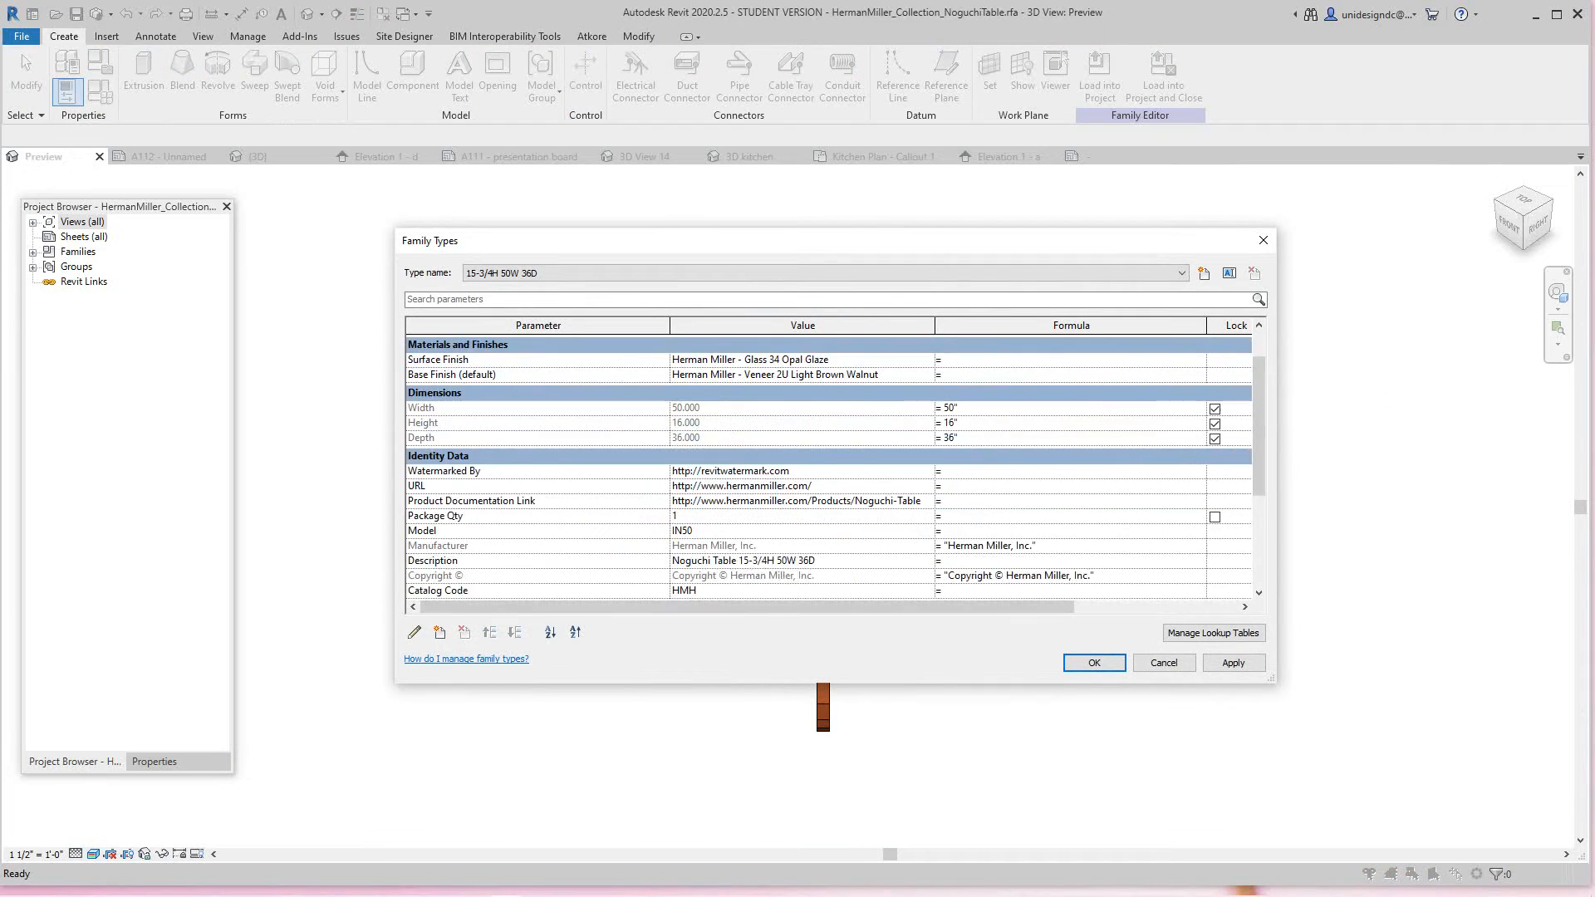
scroll(830, 467, "down", 2)
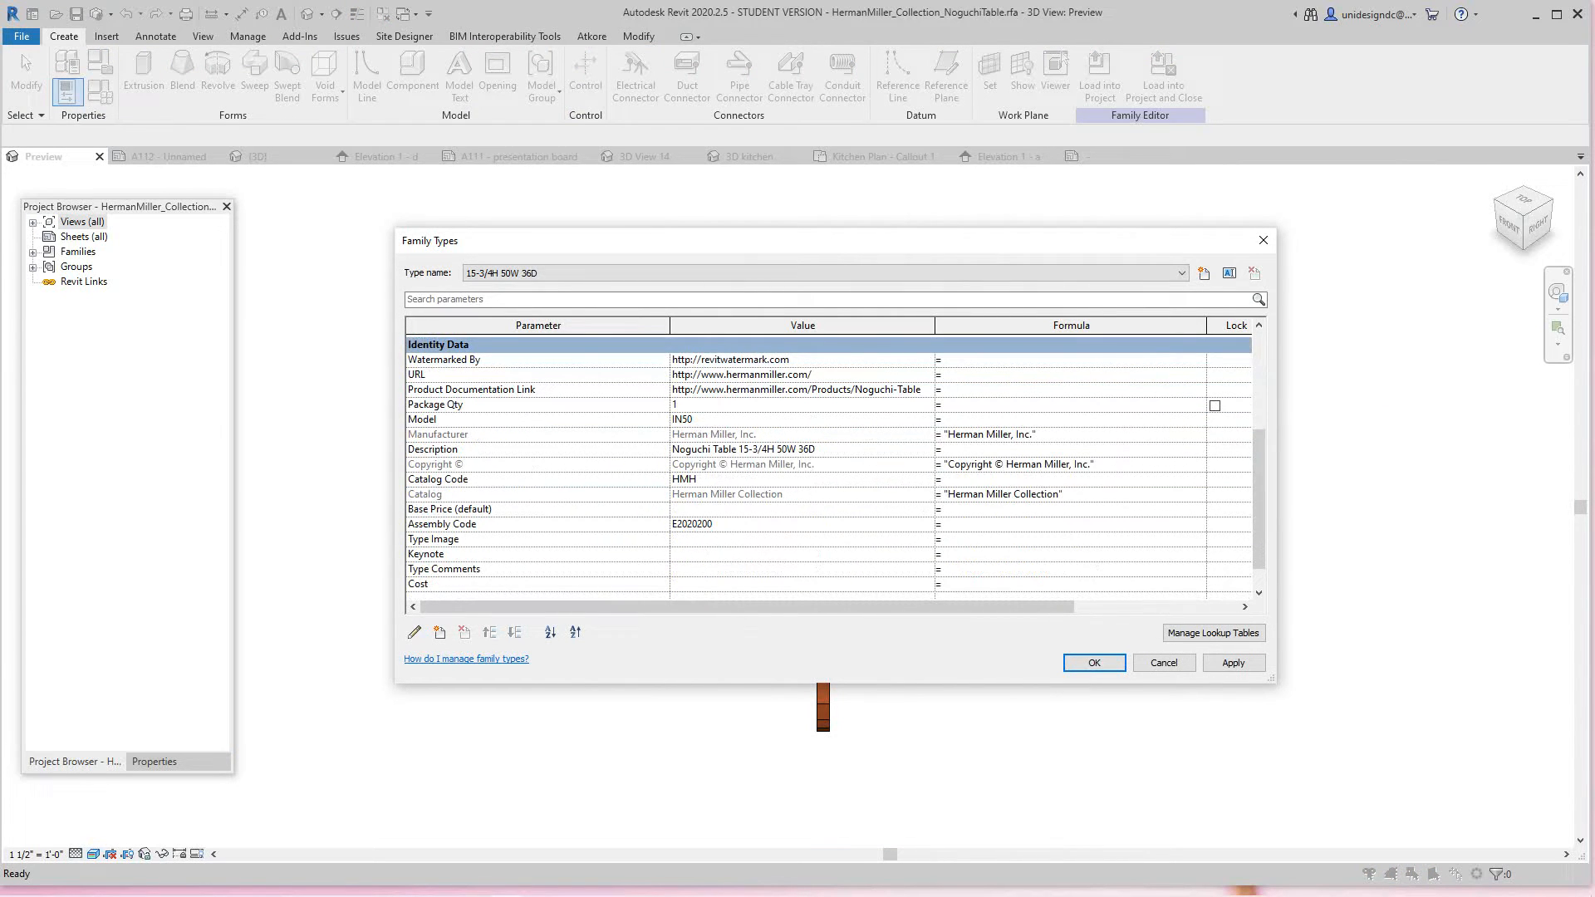
scroll(829, 467, "down", 1)
scroll(829, 467, "up", 5)
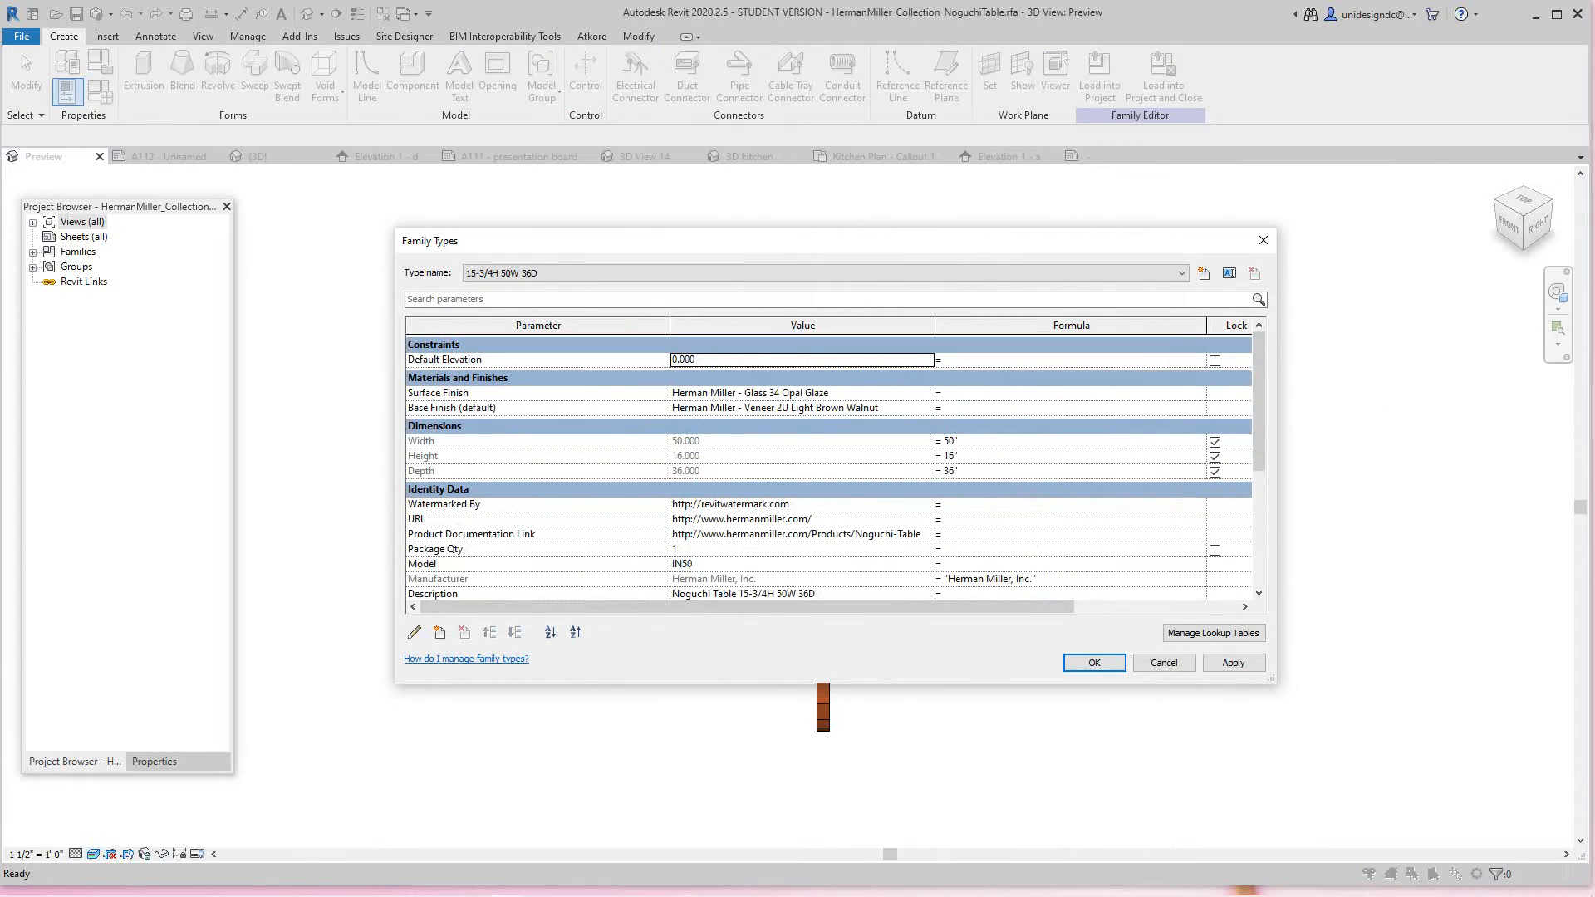
scroll(829, 467, "down", 1)
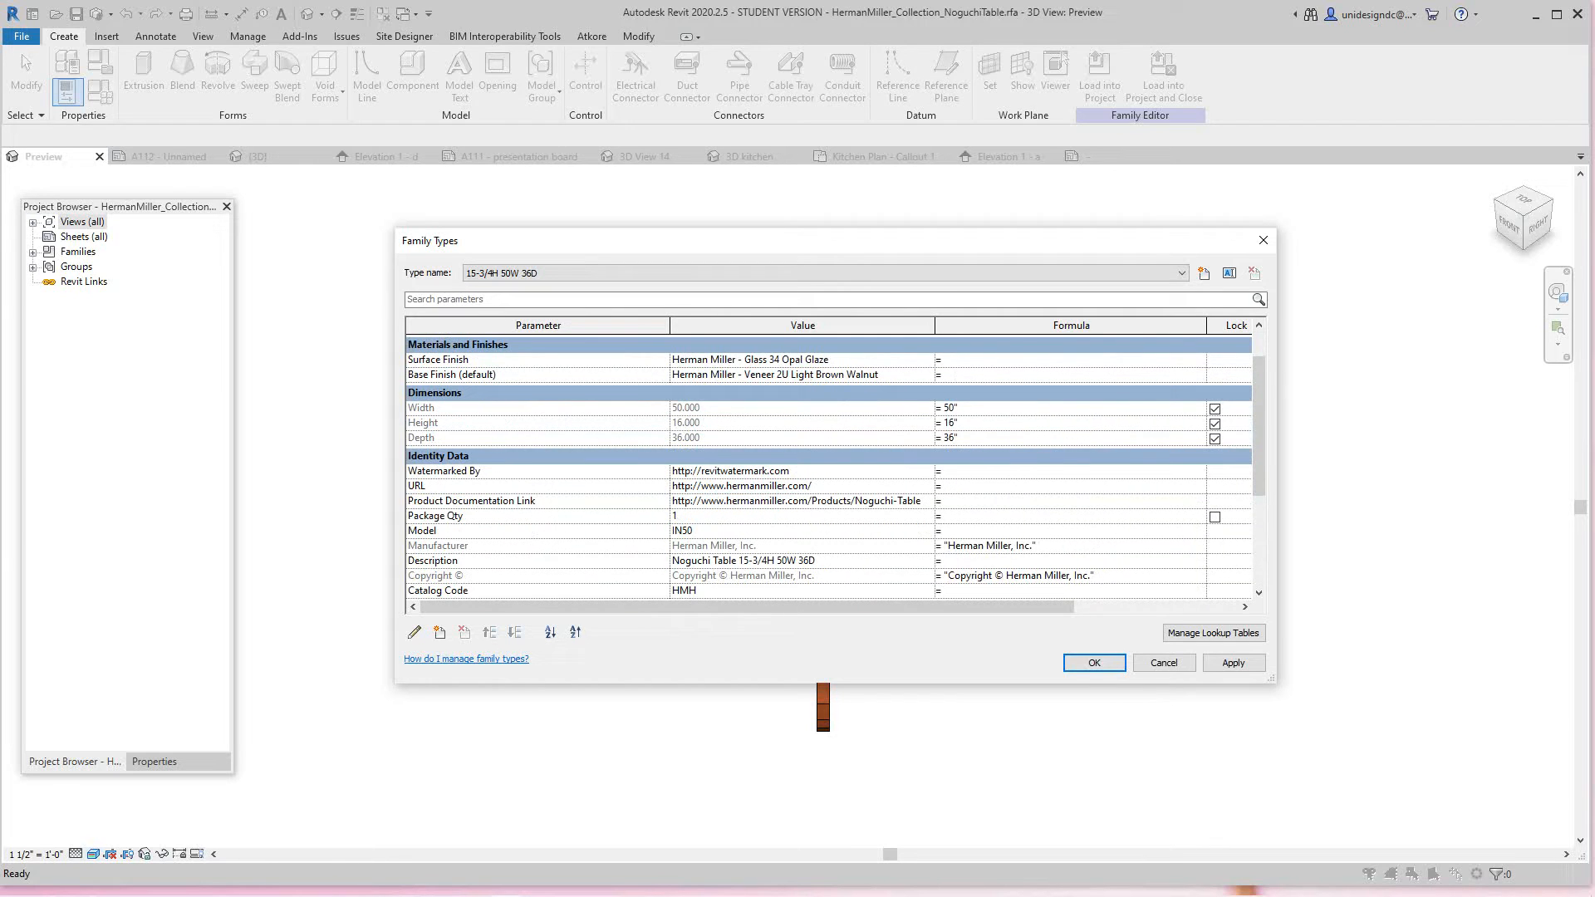
scroll(830, 468, "down", 1)
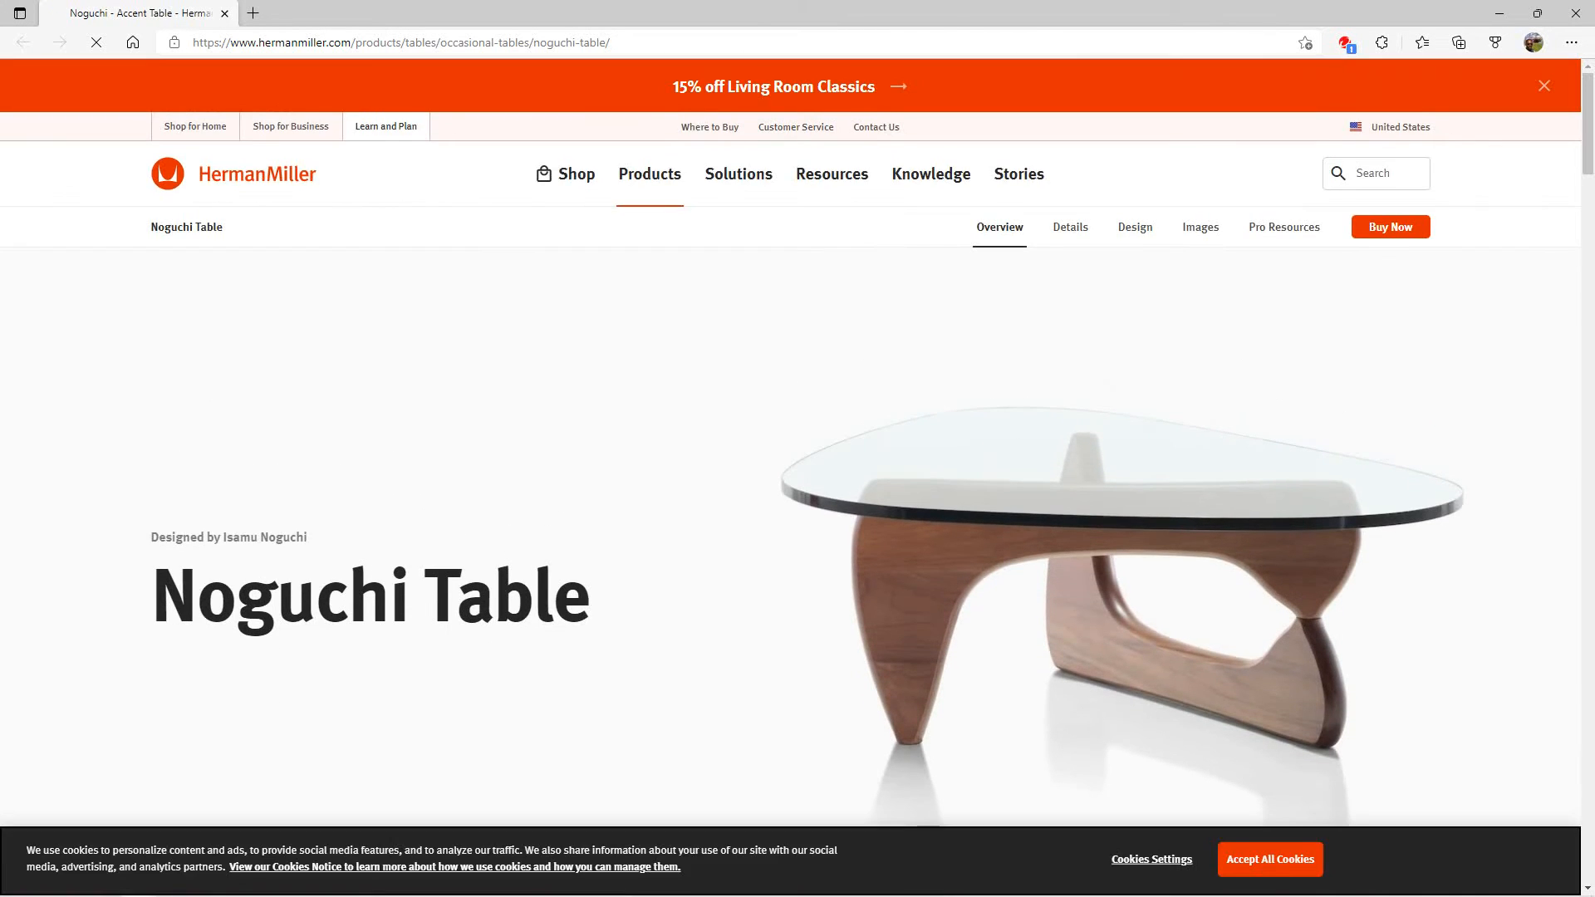
scroll(879, 474, "down", 2)
scroll(879, 473, "down", 3)
scroll(879, 474, "down", 2)
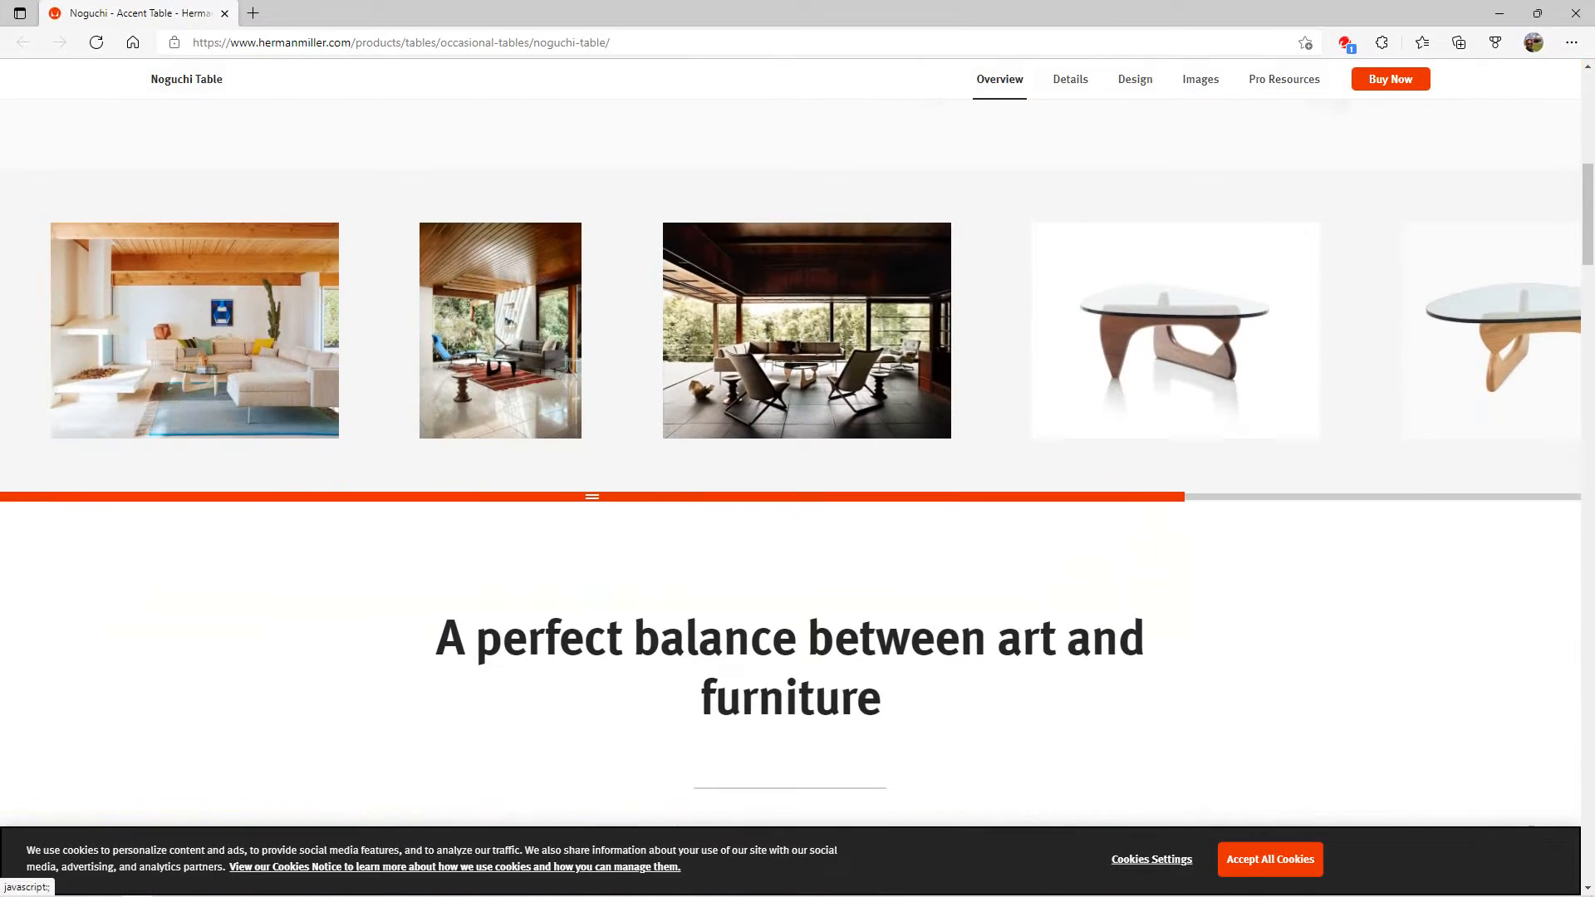
scroll(798, 474, "up", 5)
scroll(798, 473, "down", 5)
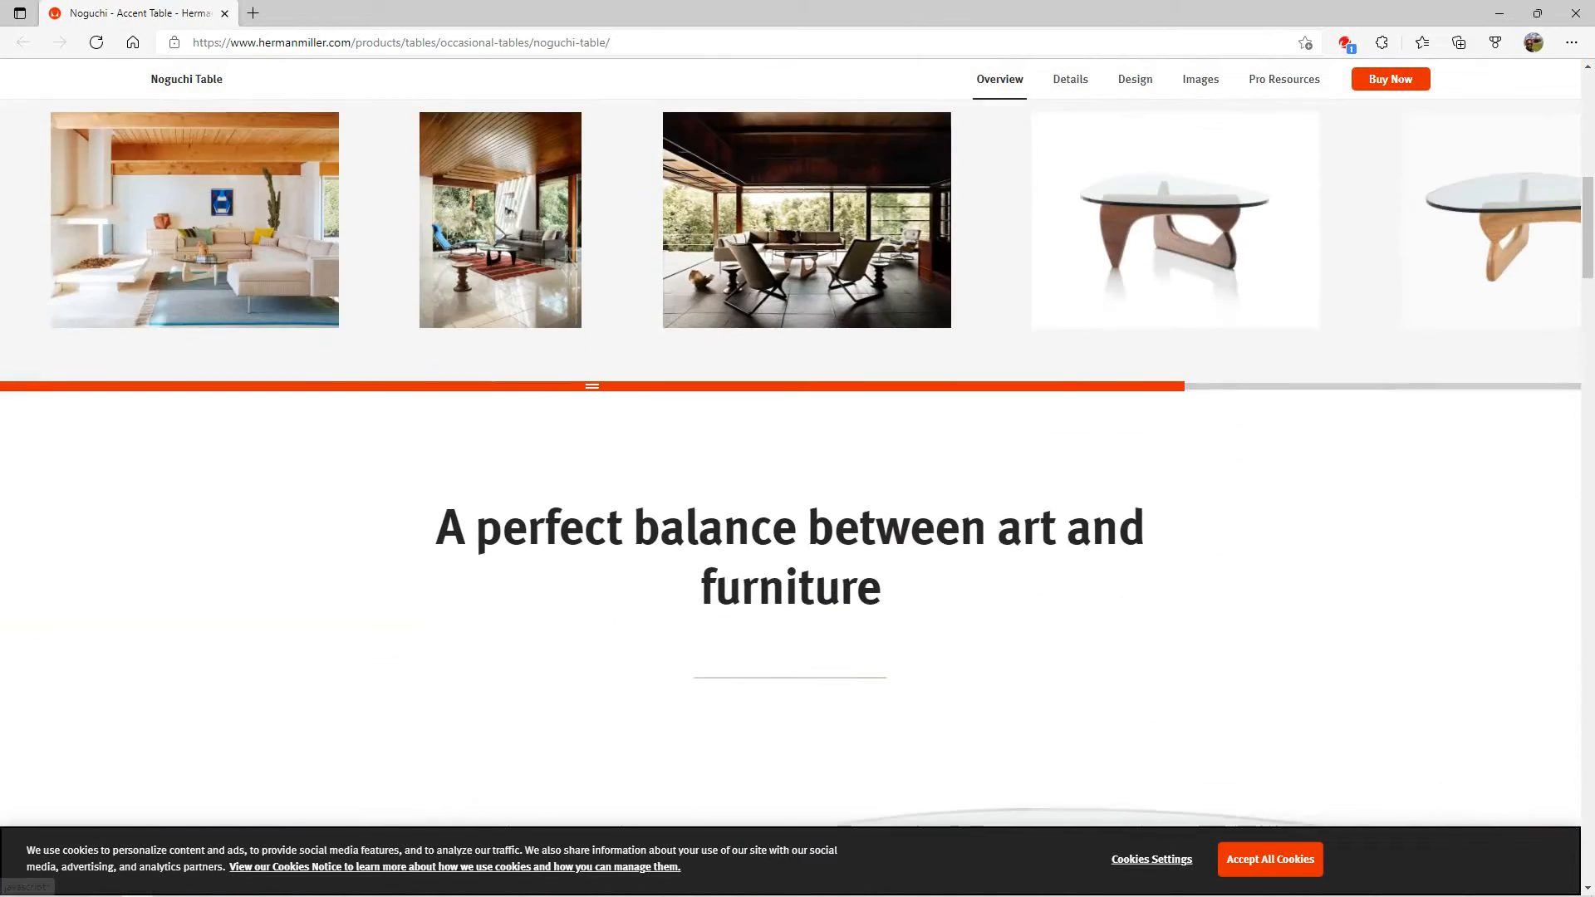
scroll(799, 474, "down", 4)
scroll(798, 474, "down", 3)
scroll(798, 474, "down", 3)
scroll(798, 474, "down", 2)
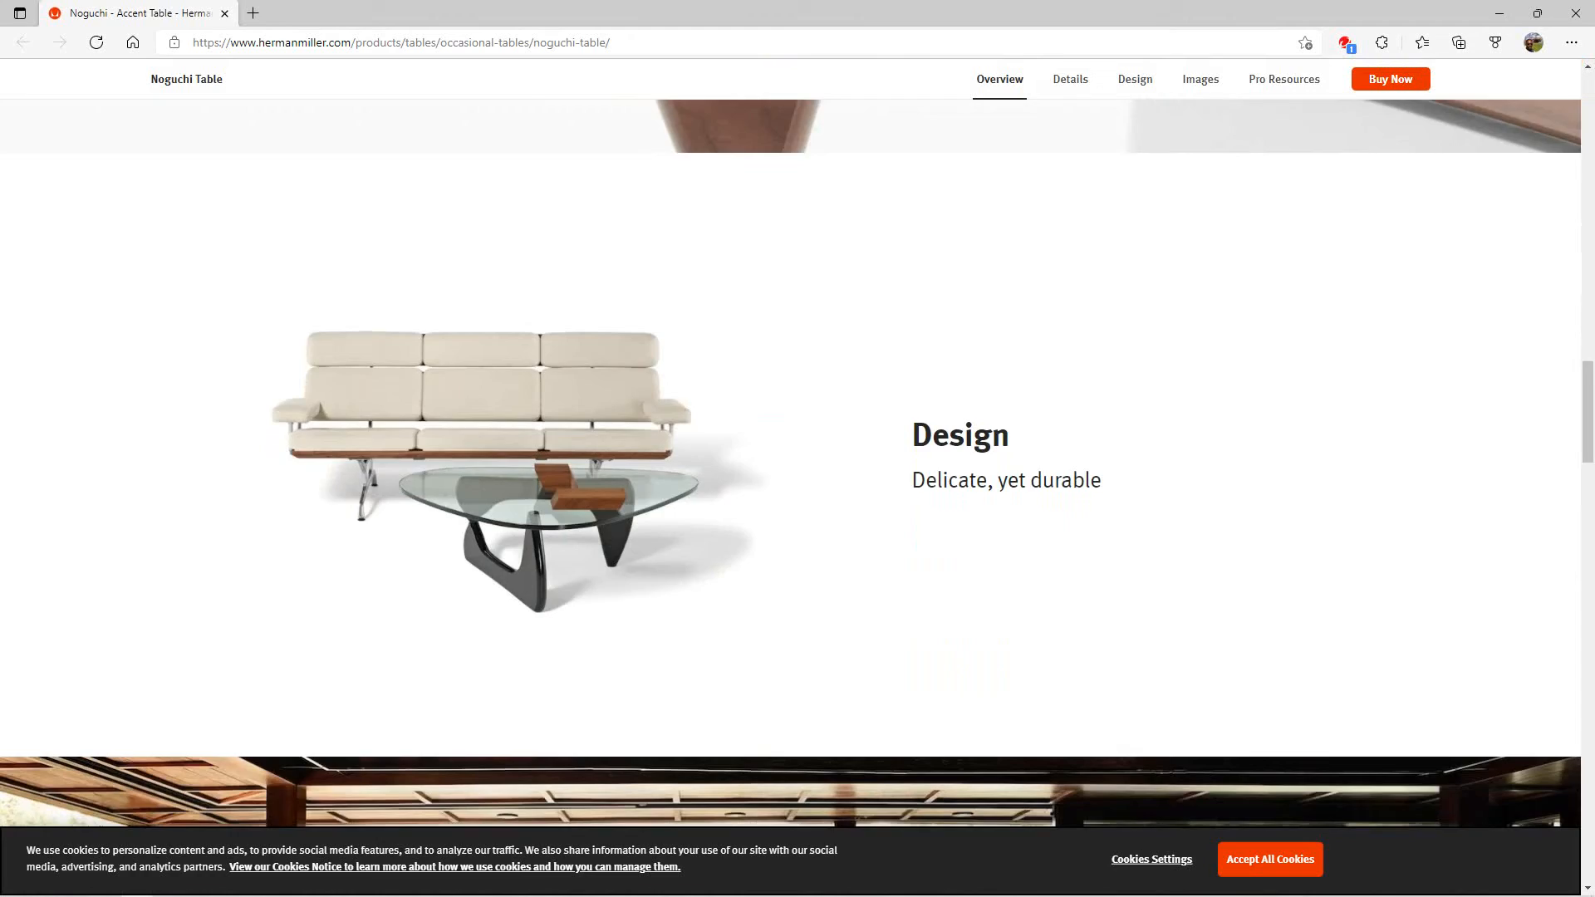
scroll(798, 473, "down", 2)
scroll(798, 474, "down", 3)
scroll(798, 474, "down", 3)
scroll(798, 475, "down", 2)
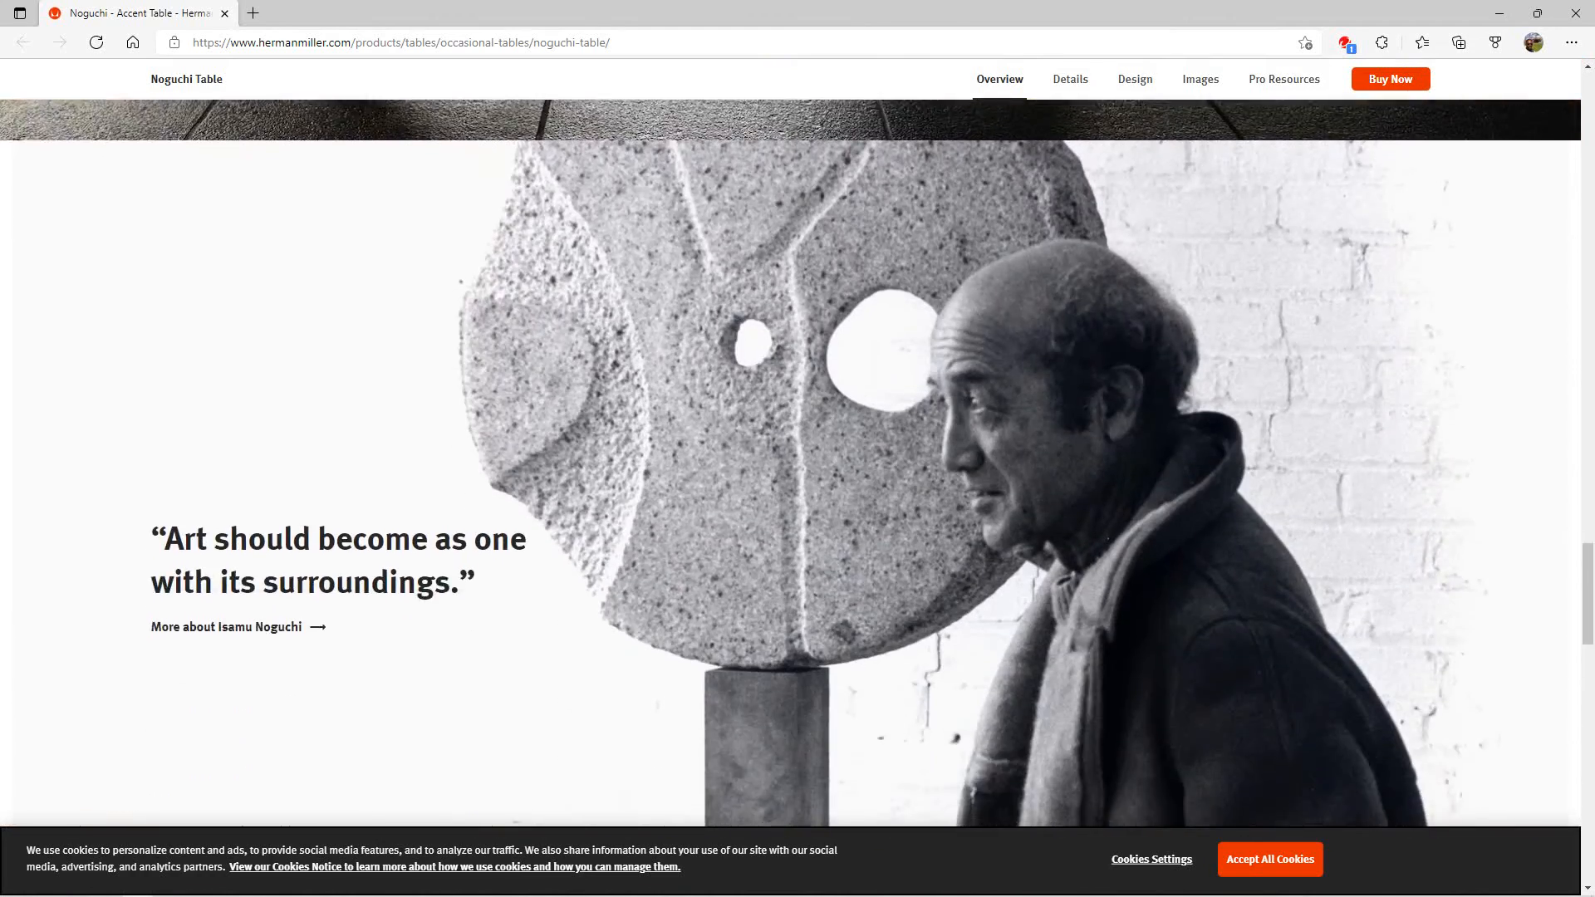
scroll(797, 473, "down", 2)
scroll(847, 374, "down", 2)
scroll(848, 373, "down", 3)
scroll(847, 374, "down", 2)
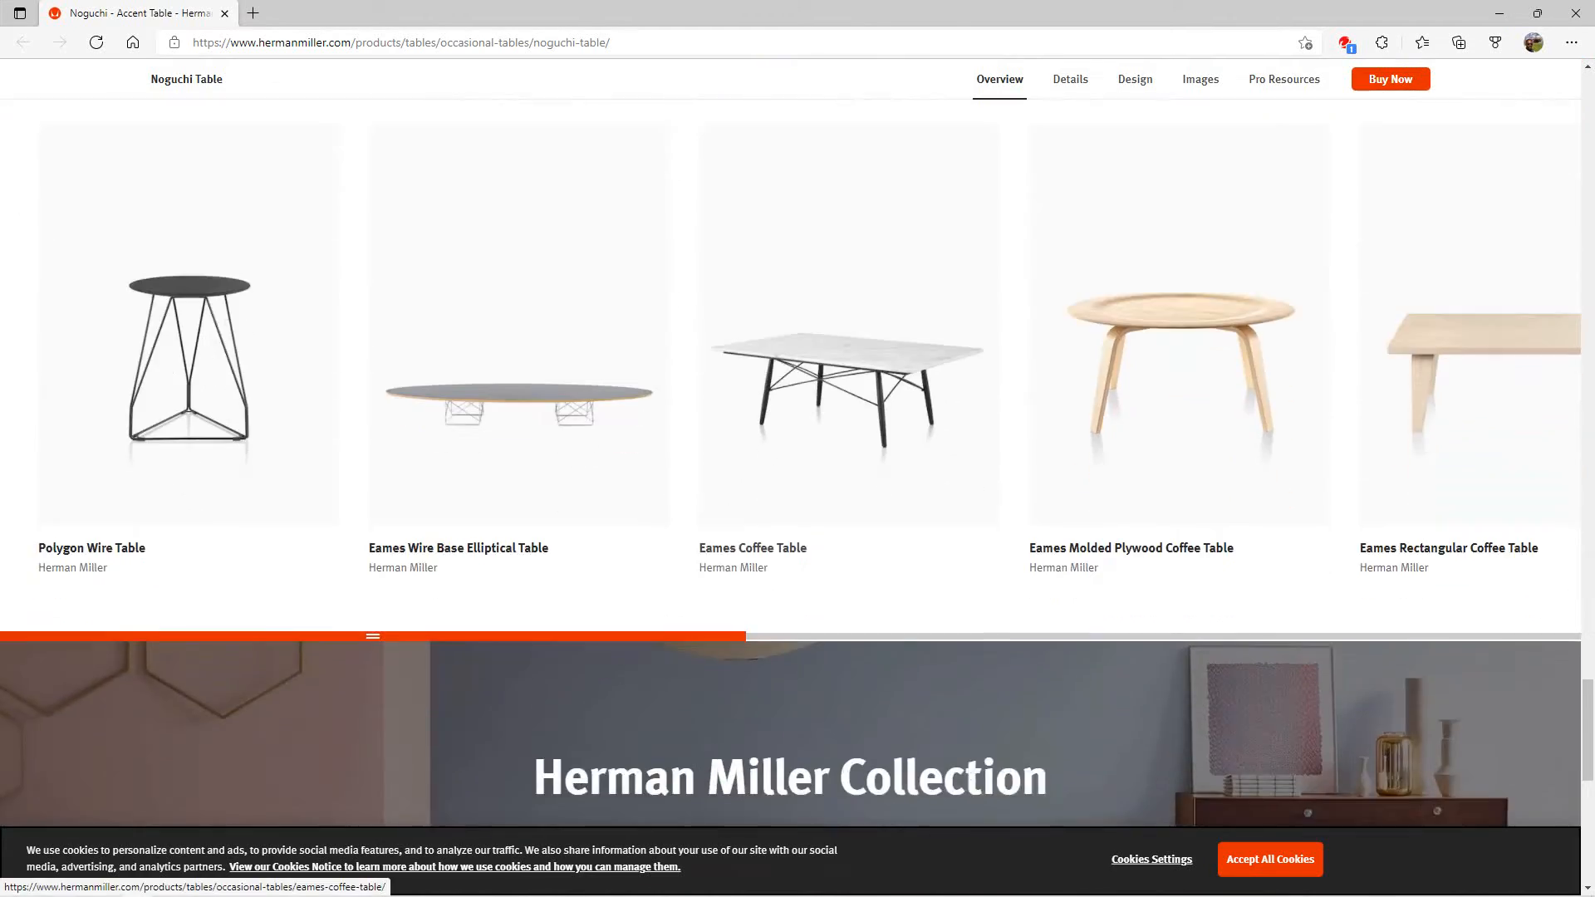
scroll(848, 374, "up", 3)
scroll(848, 373, "up", 3)
scroll(848, 374, "up", 3)
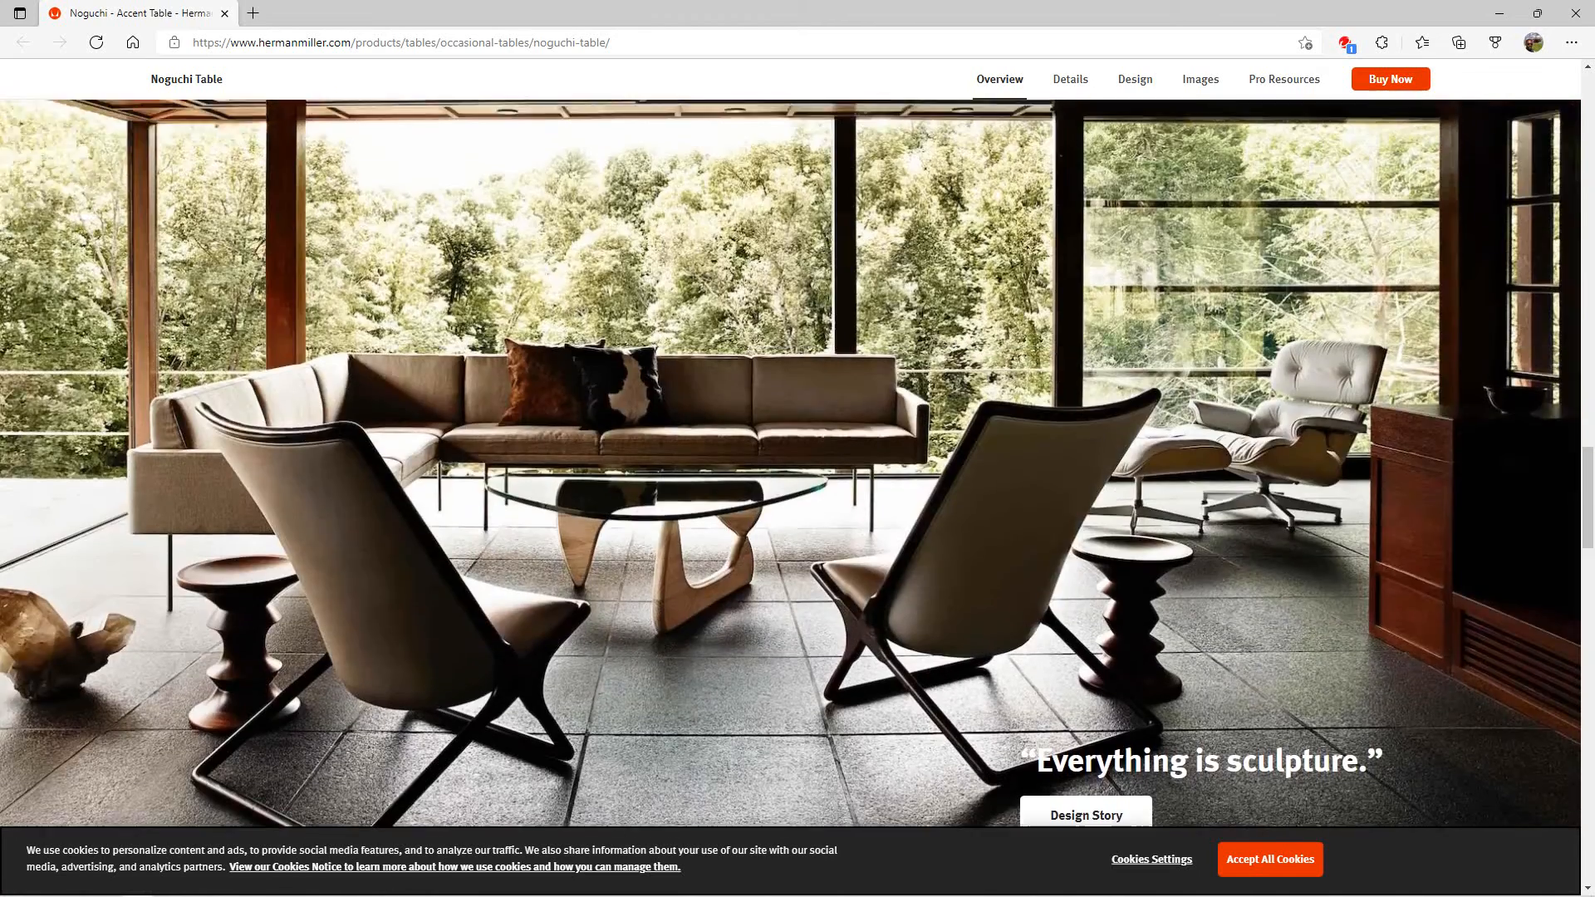
scroll(847, 375, "up", 3)
scroll(848, 374, "up", 3)
scroll(849, 374, "up", 3)
scroll(848, 374, "up", 3)
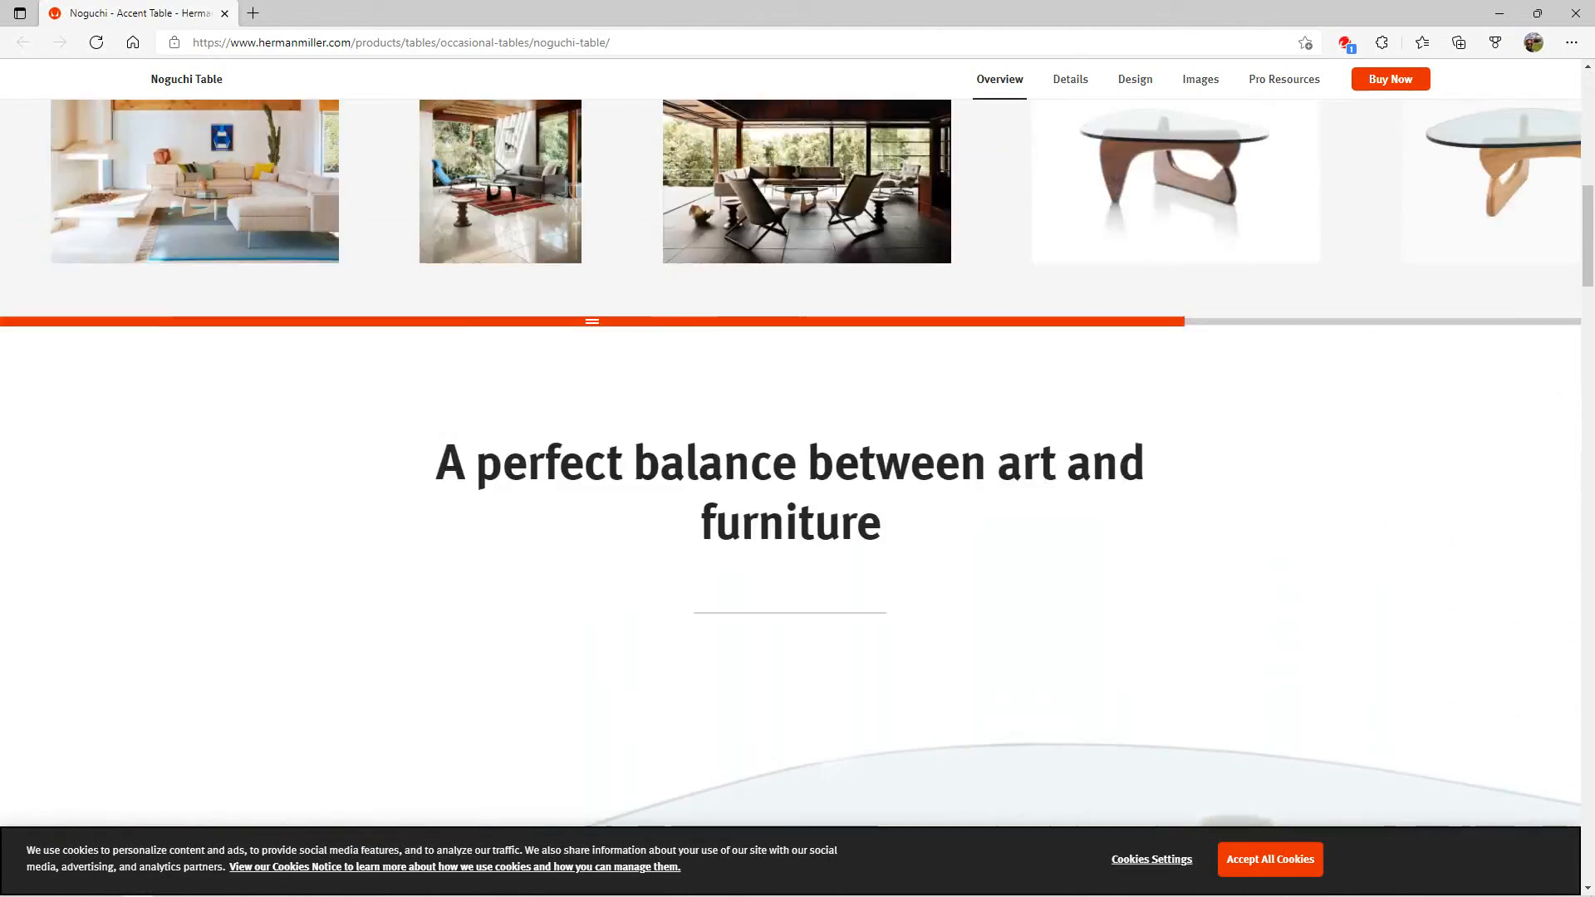
scroll(848, 374, "up", 3)
scroll(848, 374, "up", 3)
scroll(848, 374, "up", 2)
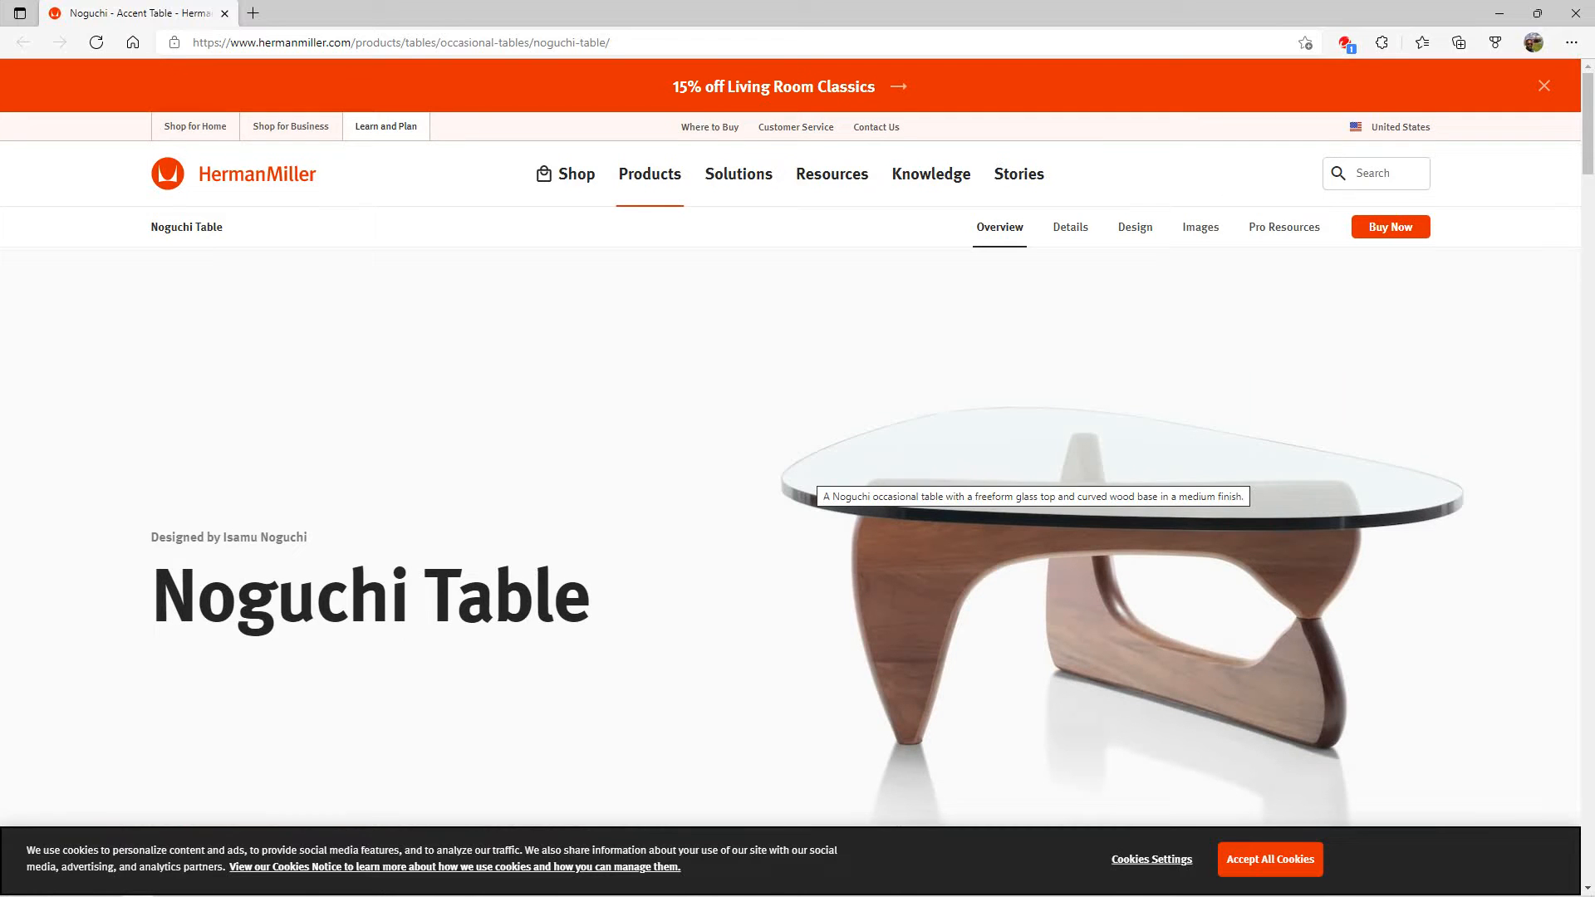
left_click(1071, 227)
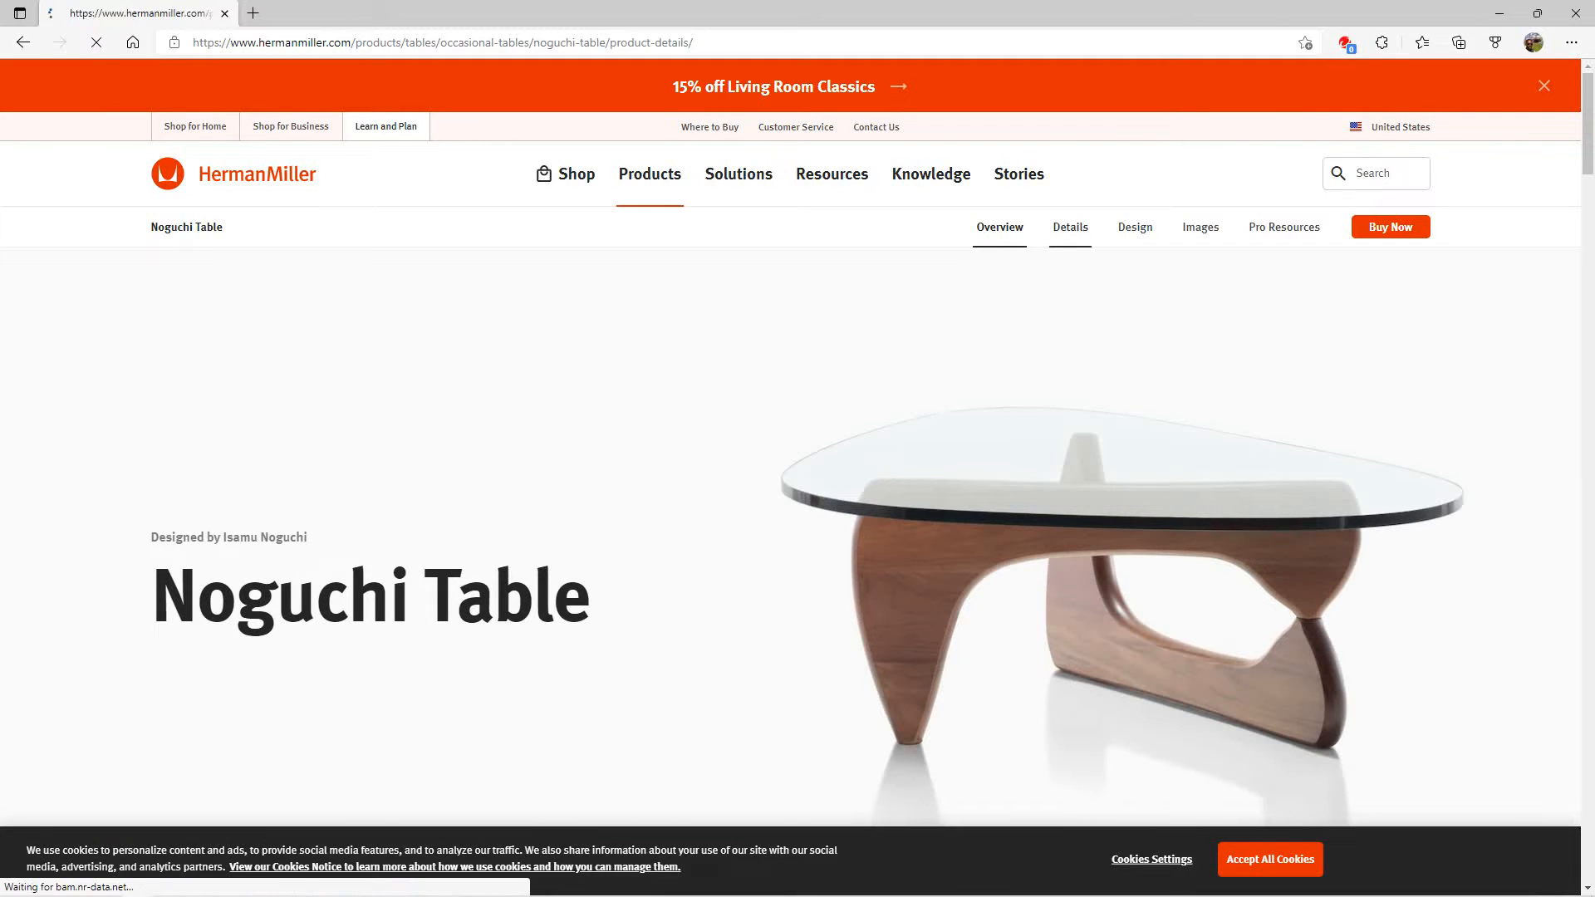
scroll(798, 498, "down", 5)
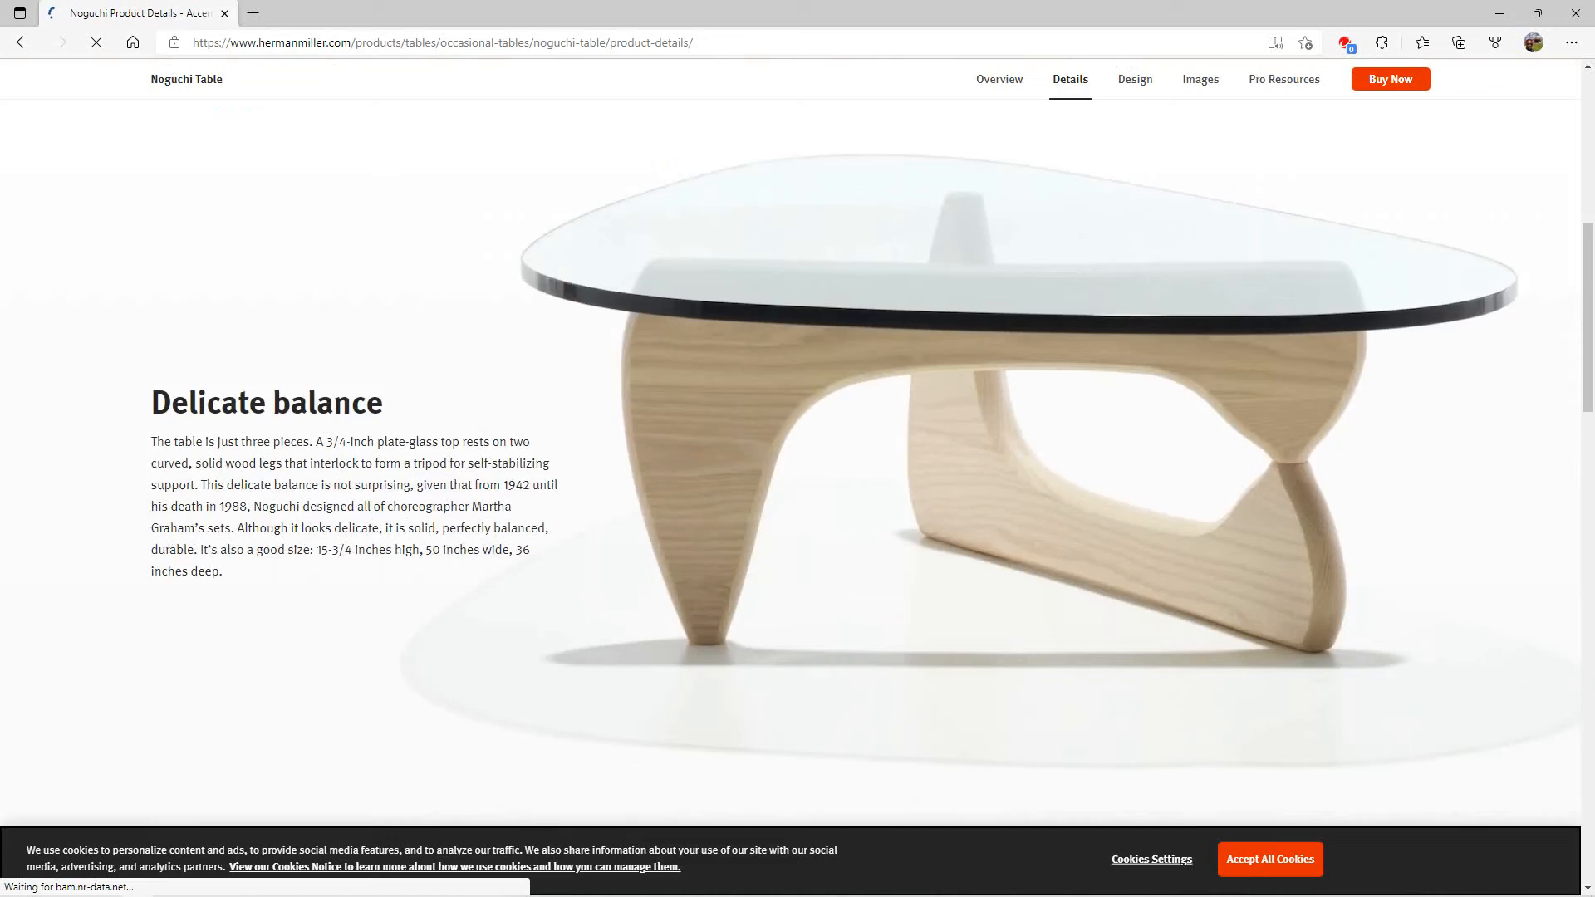
scroll(799, 499, "down", 5)
scroll(797, 498, "down", 5)
scroll(799, 498, "up", 2)
scroll(798, 499, "down", 5)
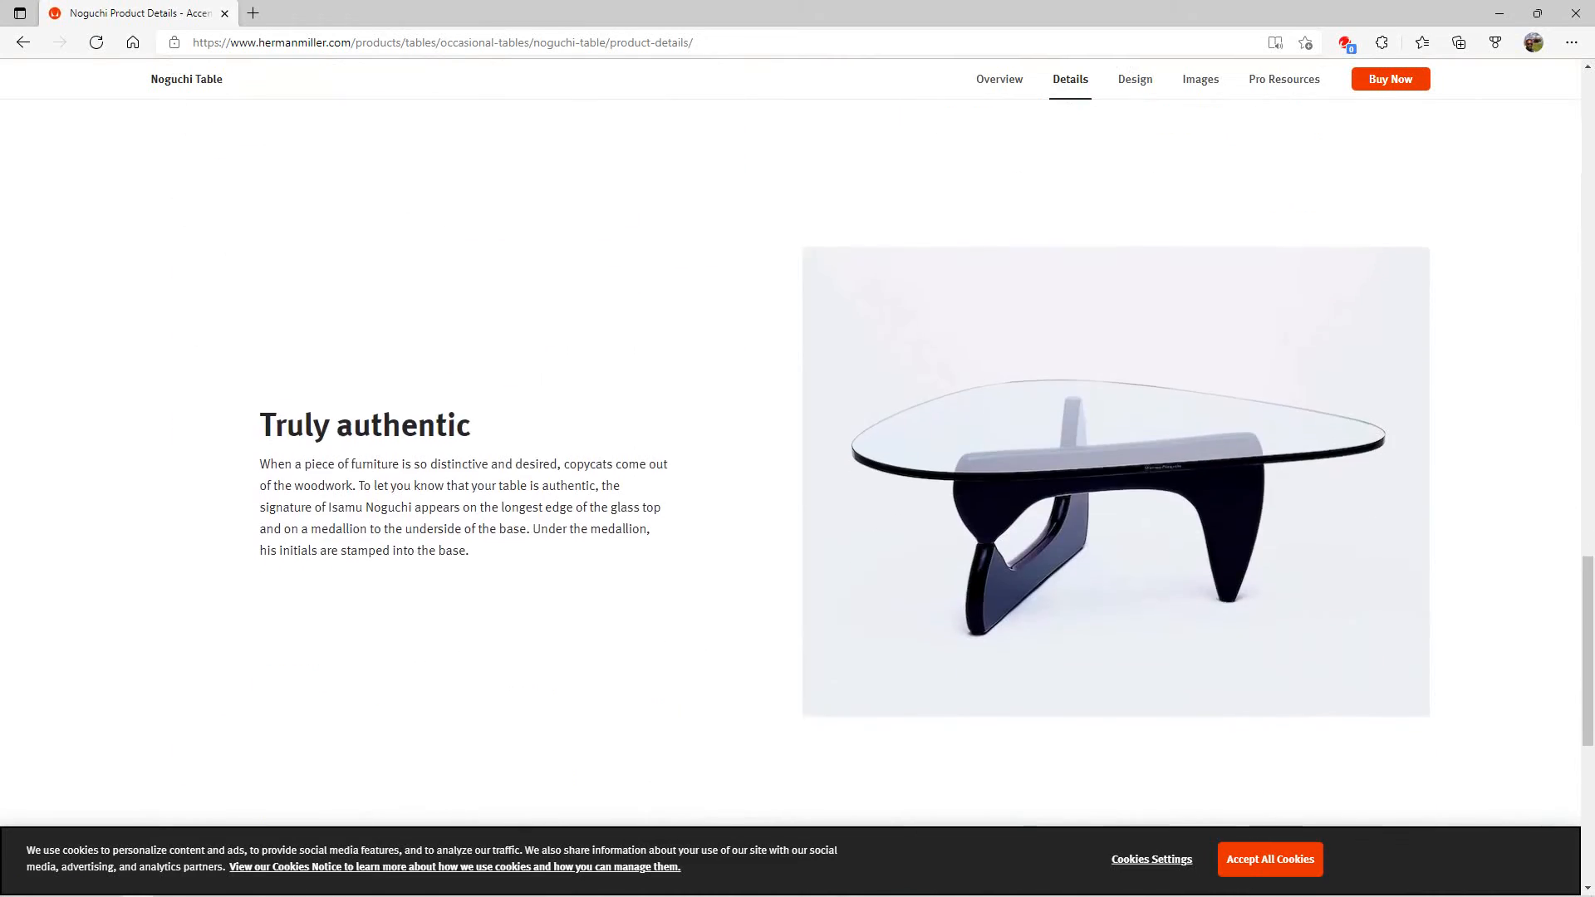
scroll(798, 498, "down", 1)
scroll(799, 499, "down", 3)
scroll(798, 499, "up", 2)
scroll(798, 499, "up", 5)
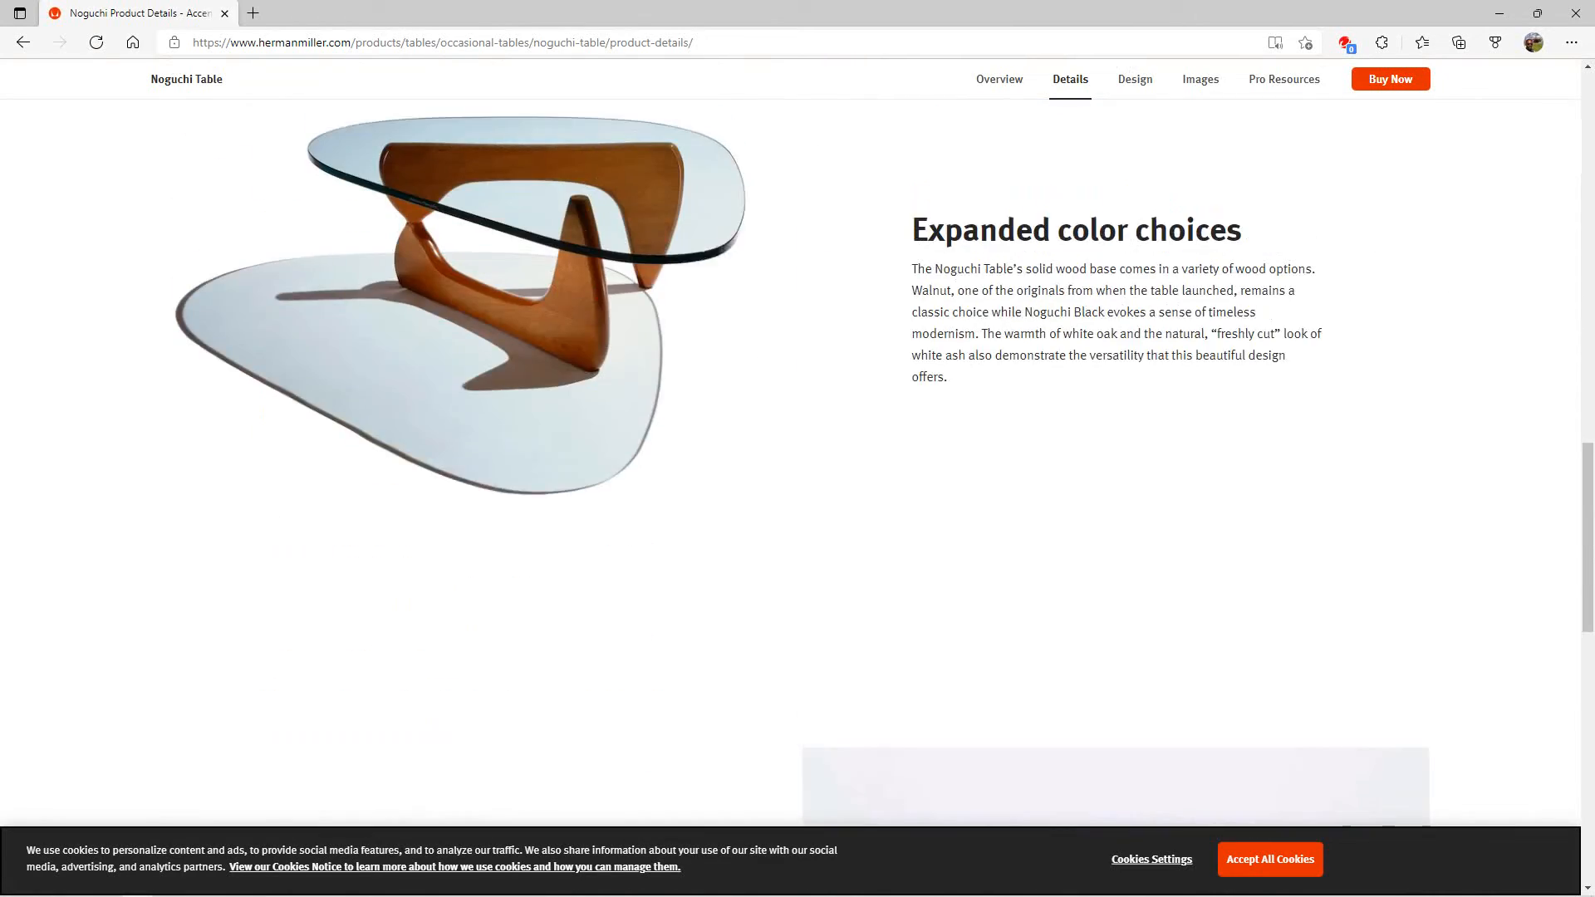
scroll(798, 498, "up", 3)
scroll(798, 499, "up", 3)
scroll(799, 499, "up", 5)
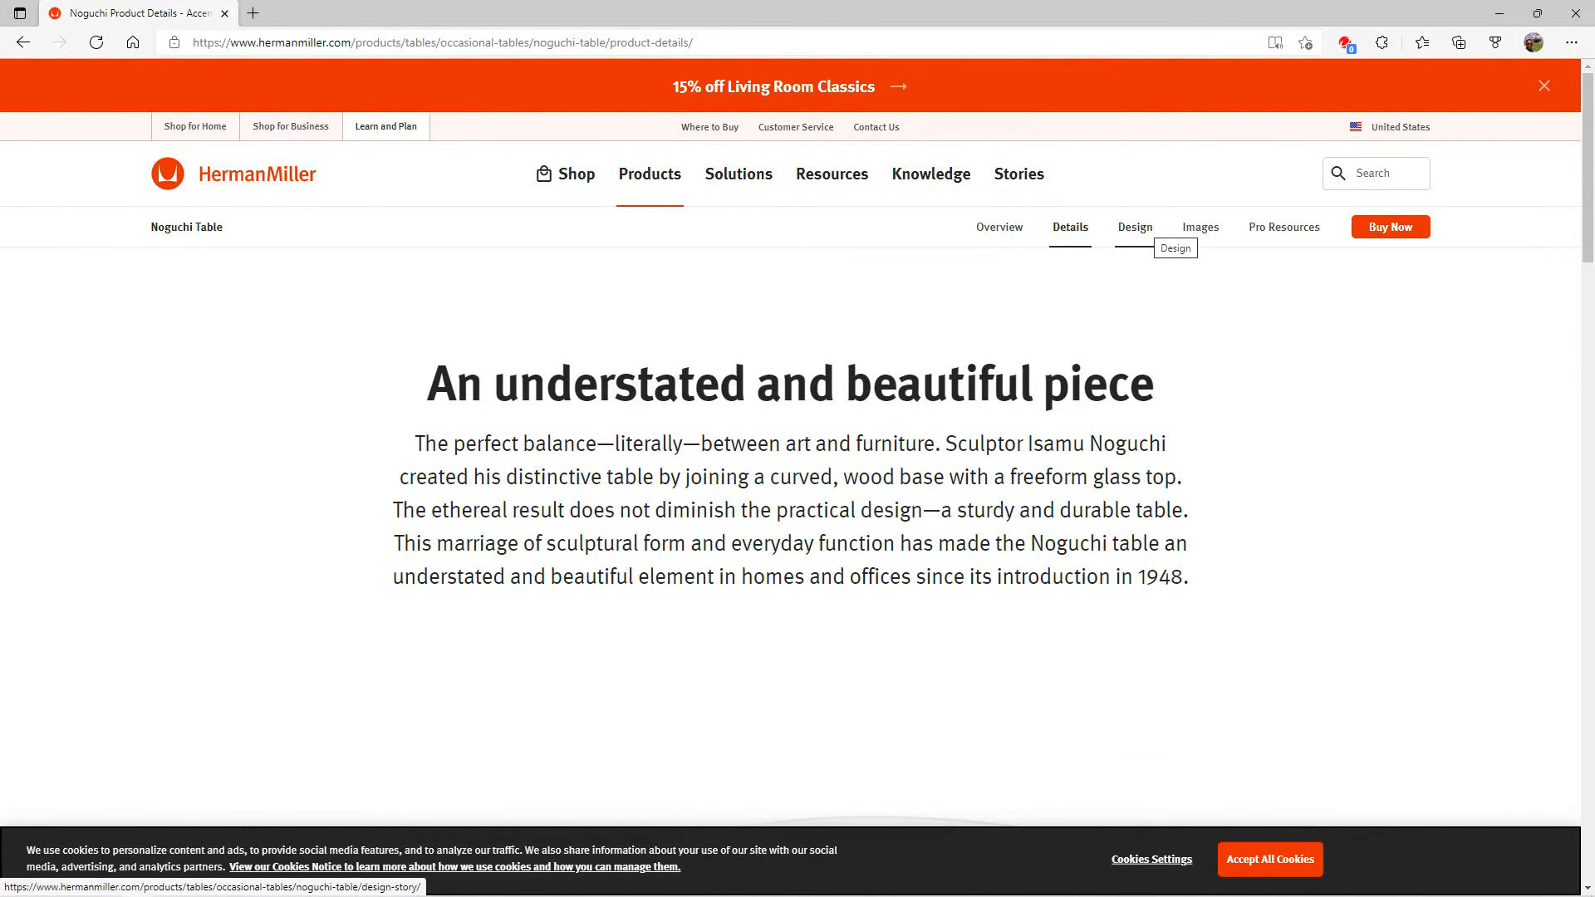
- View the Noguchi Table design story, then return to Revit's A112 furniture specification sheet
left_click(1135, 227)
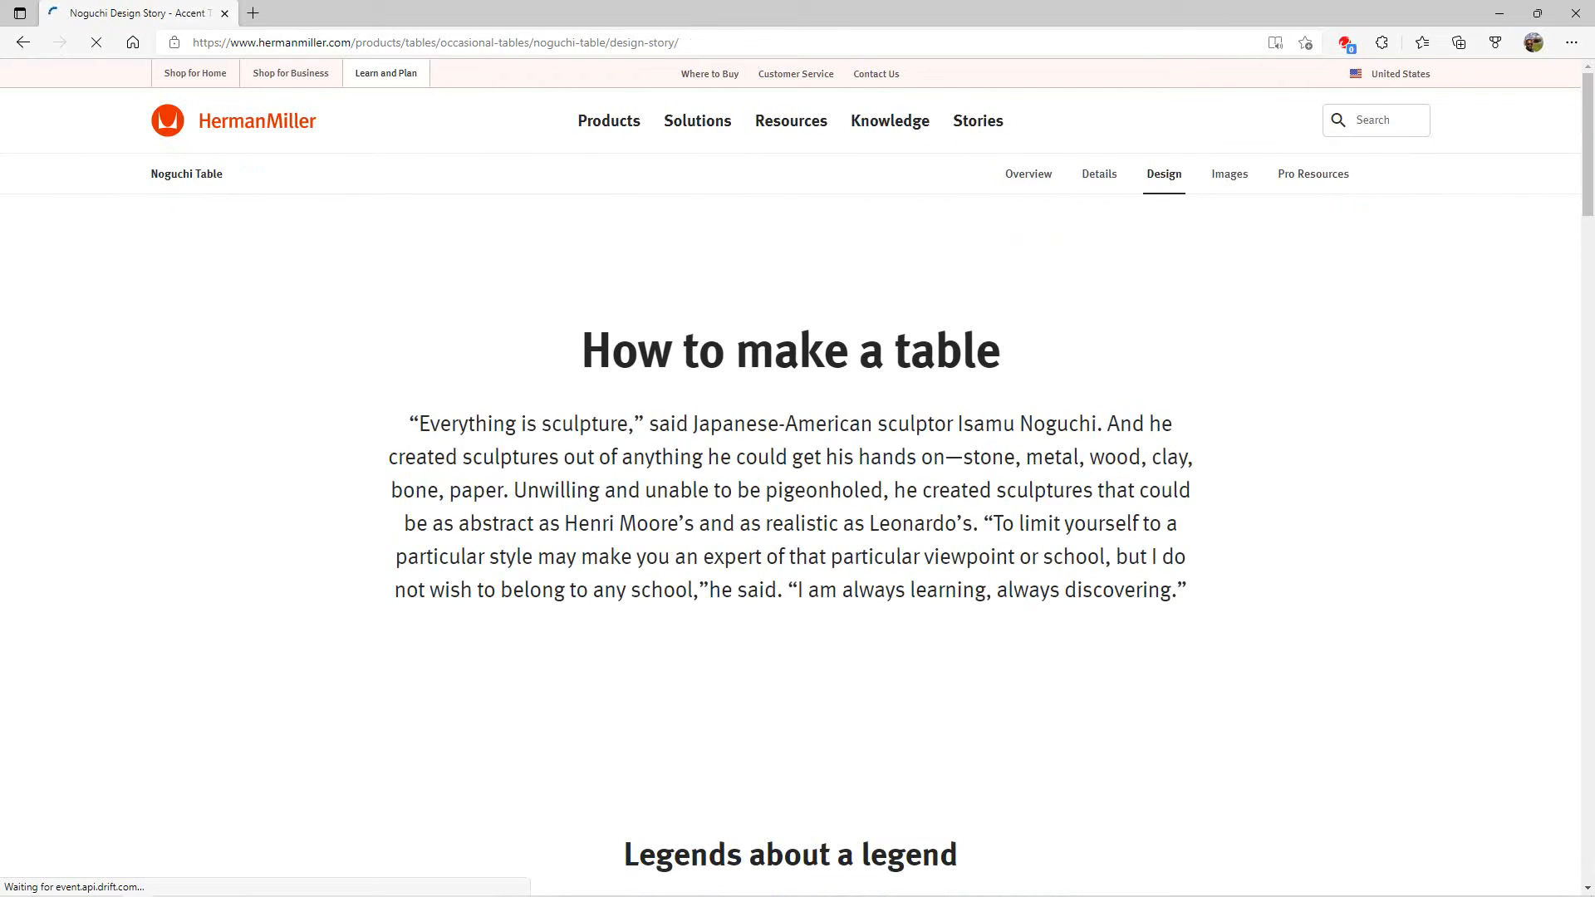
scroll(798, 499, "down", 4)
scroll(797, 499, "down", 3)
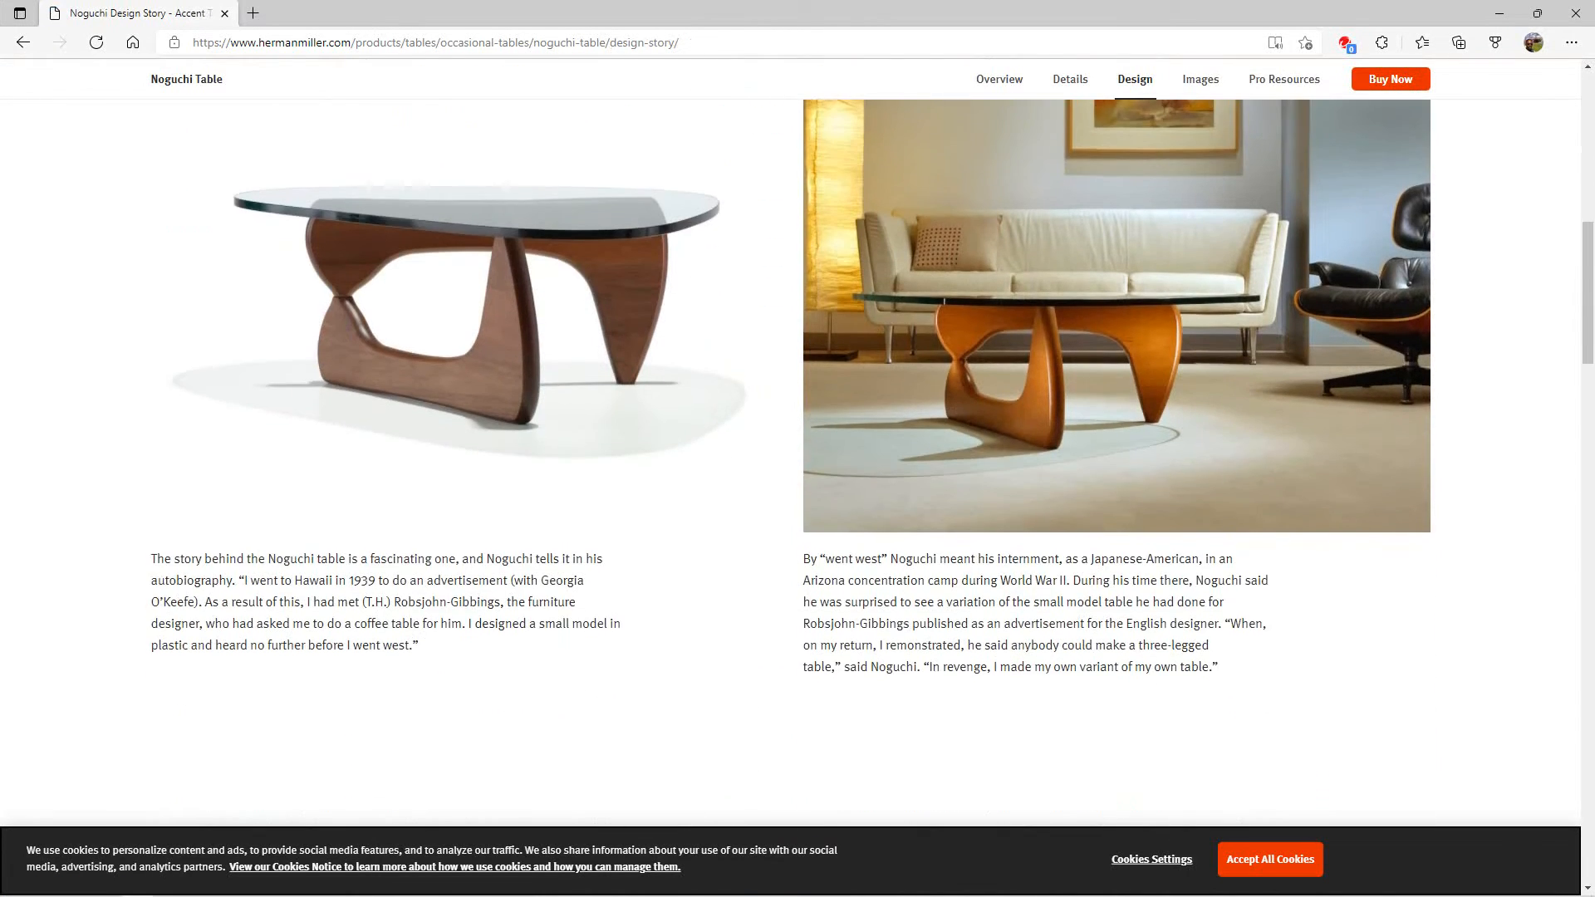
scroll(798, 499, "up", 1)
scroll(798, 500, "up", 1)
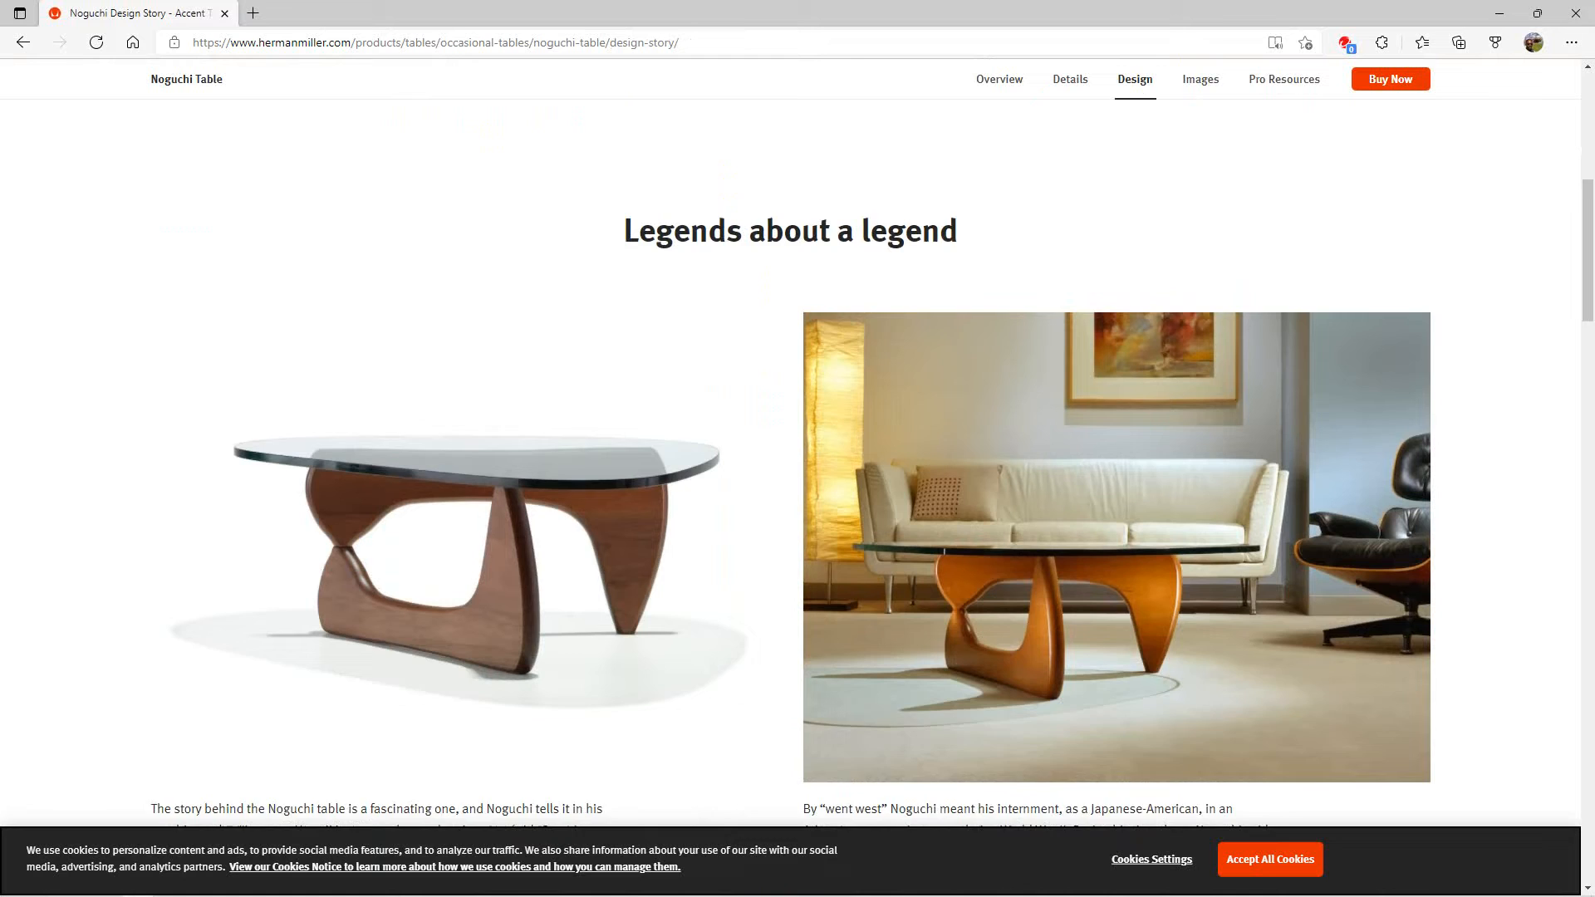
scroll(798, 499, "down", 1)
scroll(799, 499, "down", 1)
scroll(797, 499, "down", 2)
scroll(798, 499, "down", 3)
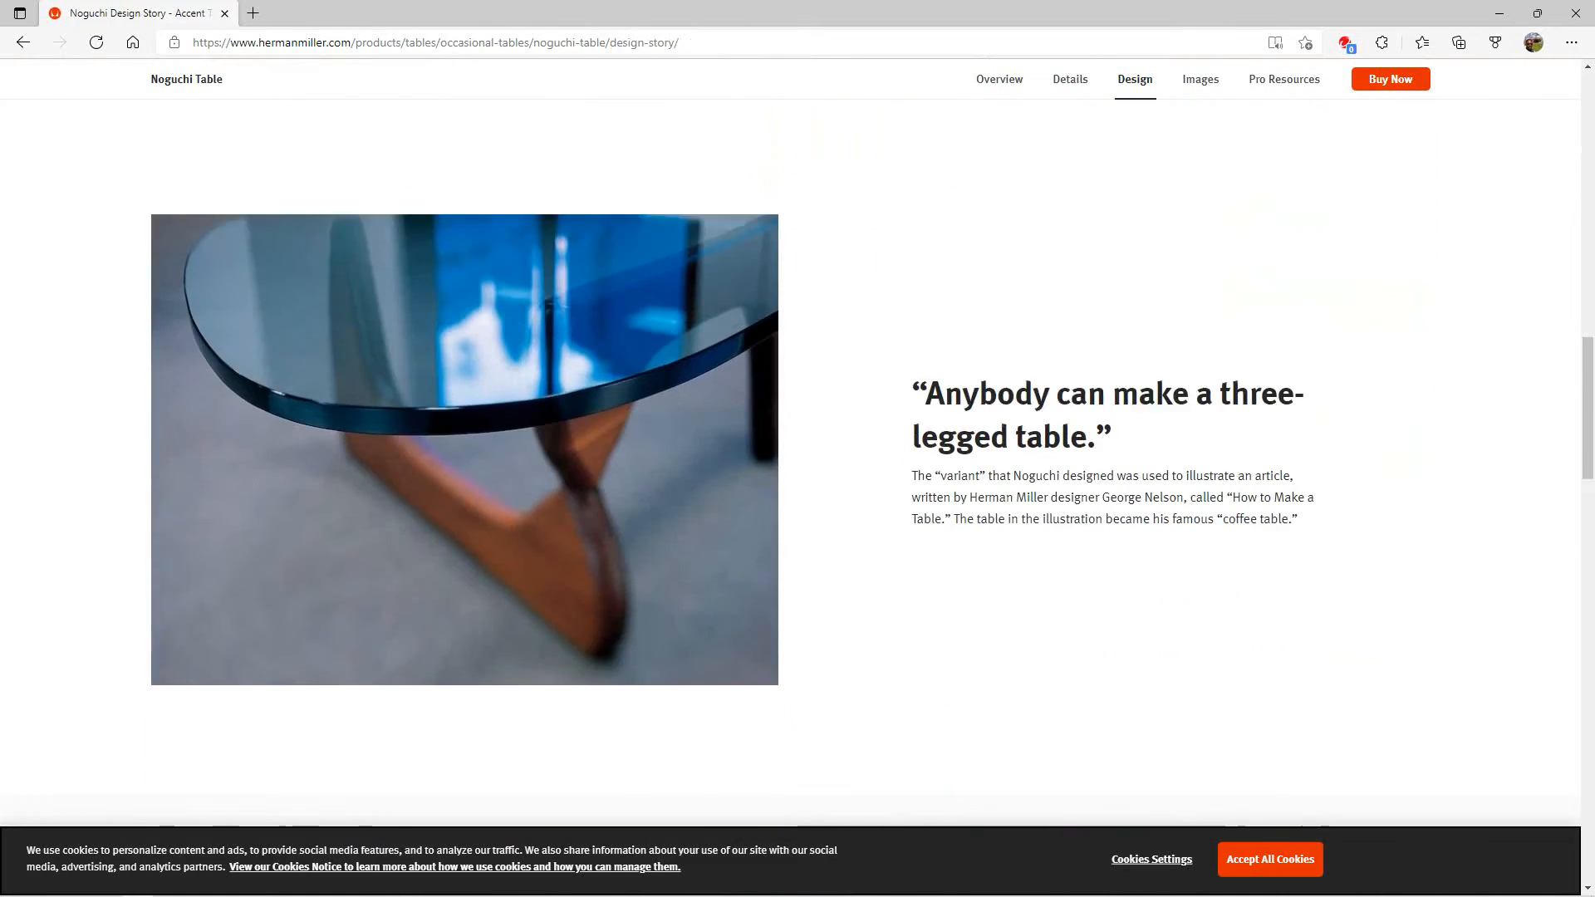
scroll(798, 499, "down", 4)
scroll(798, 499, "down", 1)
scroll(797, 499, "down", 2)
scroll(797, 500, "up", 4)
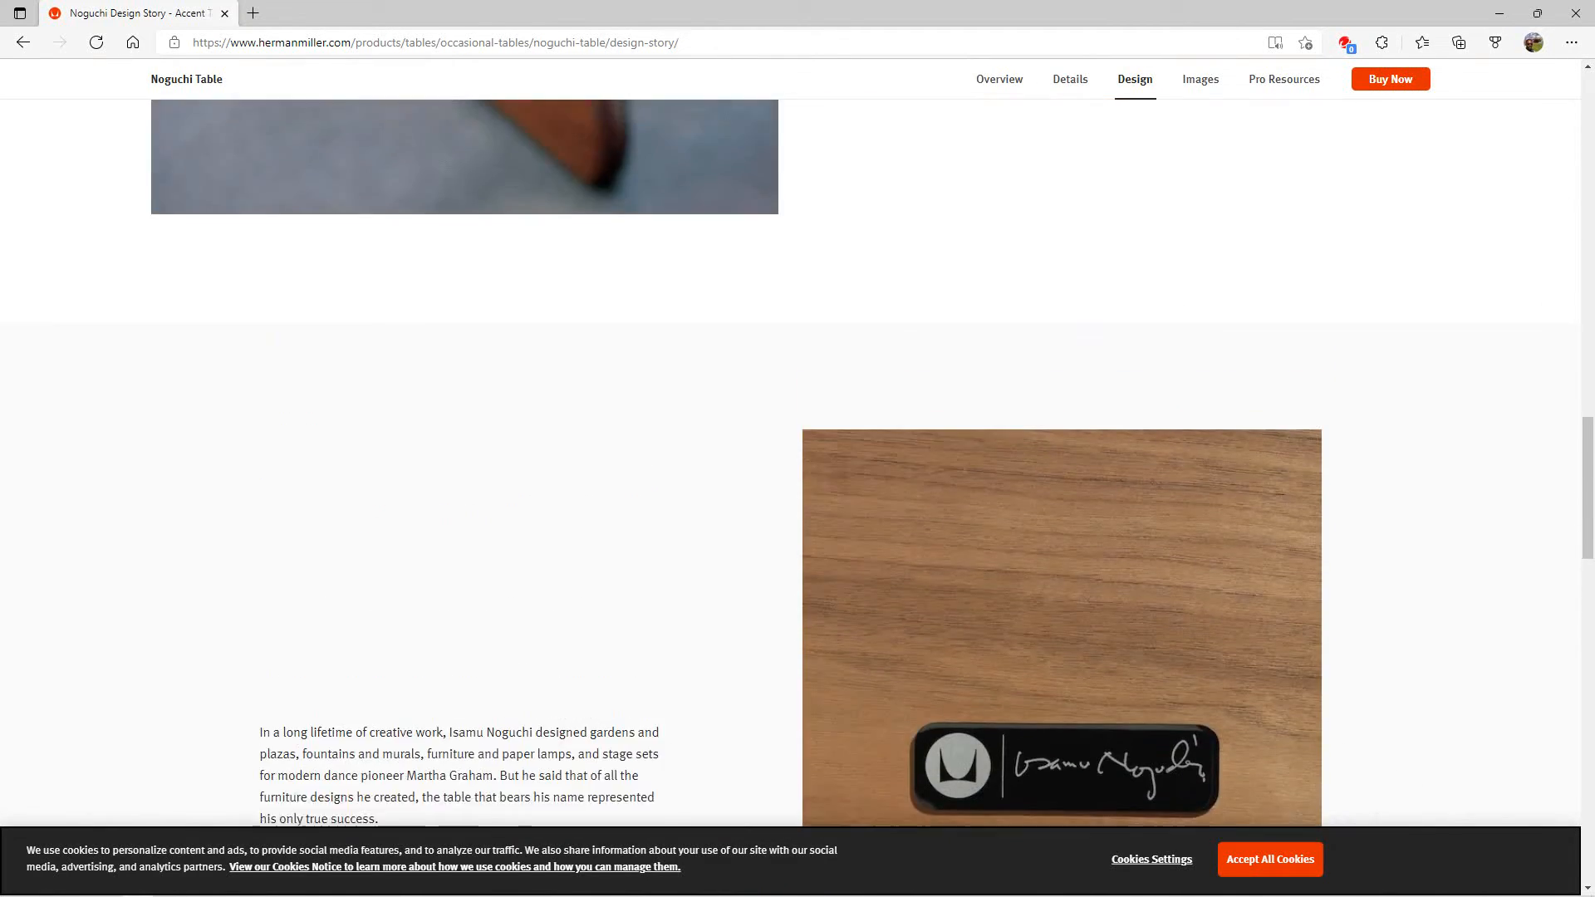
scroll(799, 498, "down", 2)
scroll(798, 498, "down", 3)
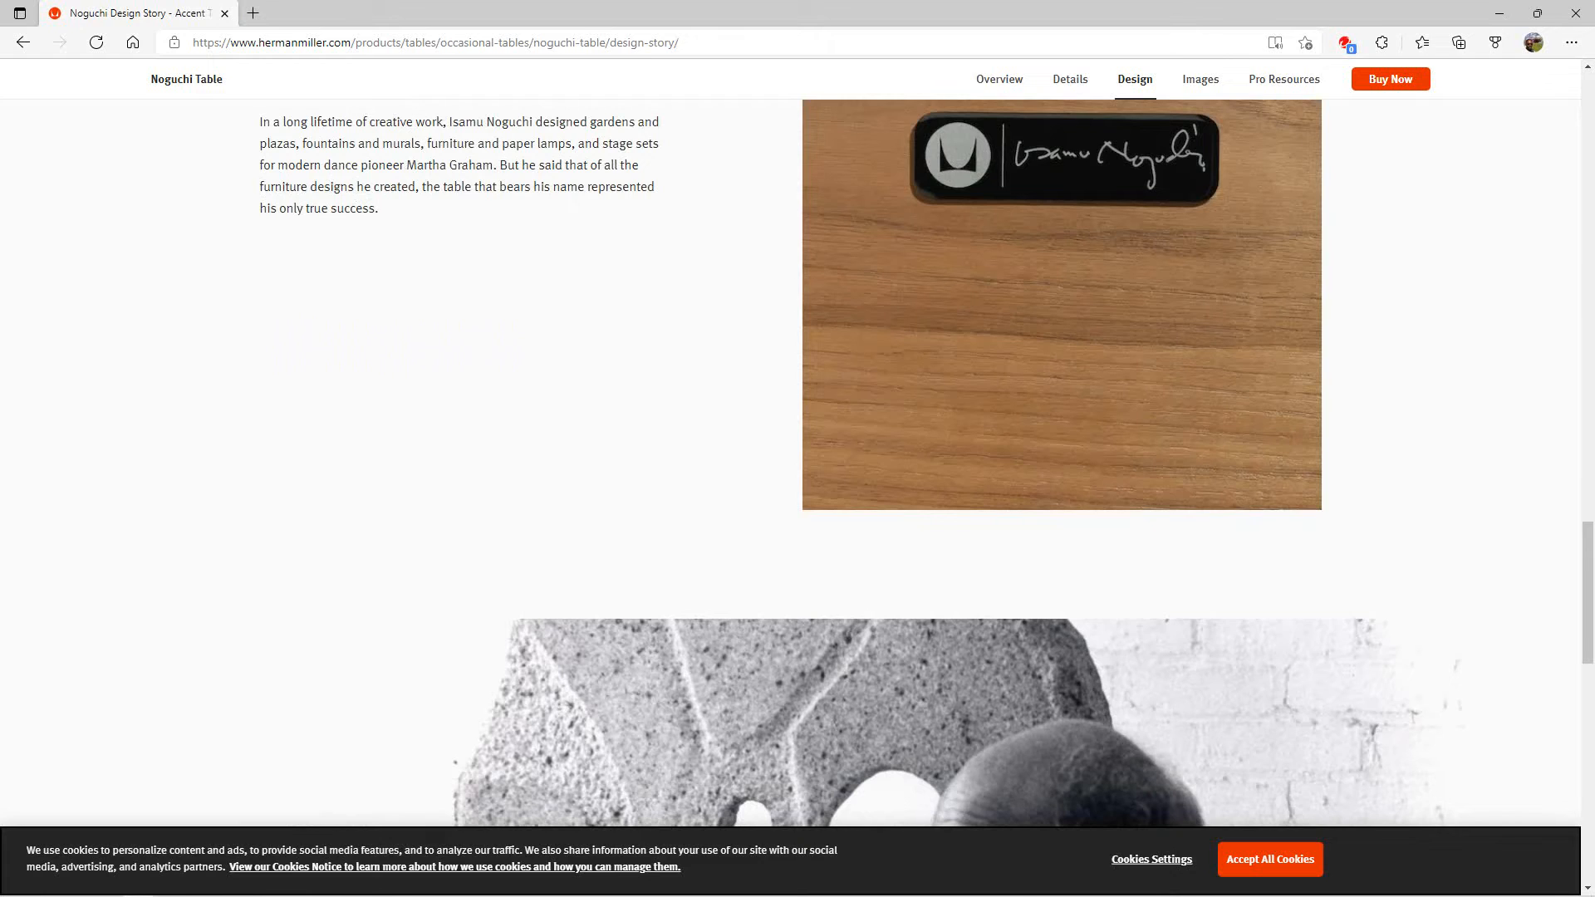
scroll(798, 498, "up", 1)
scroll(944, 444, "down", 3)
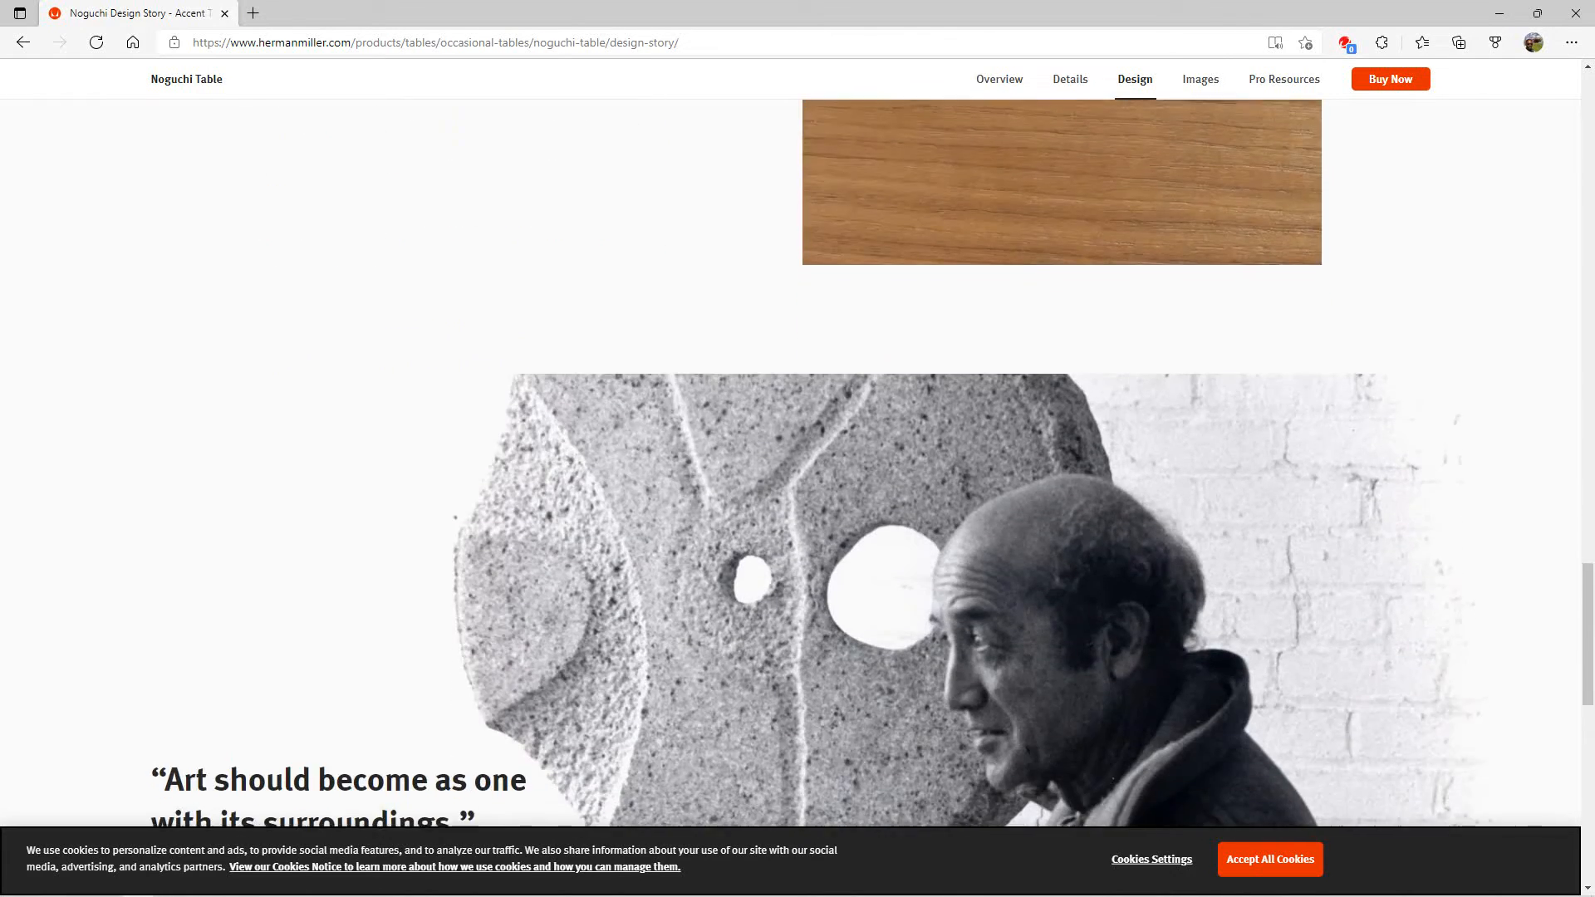
scroll(943, 445, "down", 3)
scroll(944, 444, "down", 3)
scroll(943, 443, "down", 2)
scroll(944, 444, "up", 5)
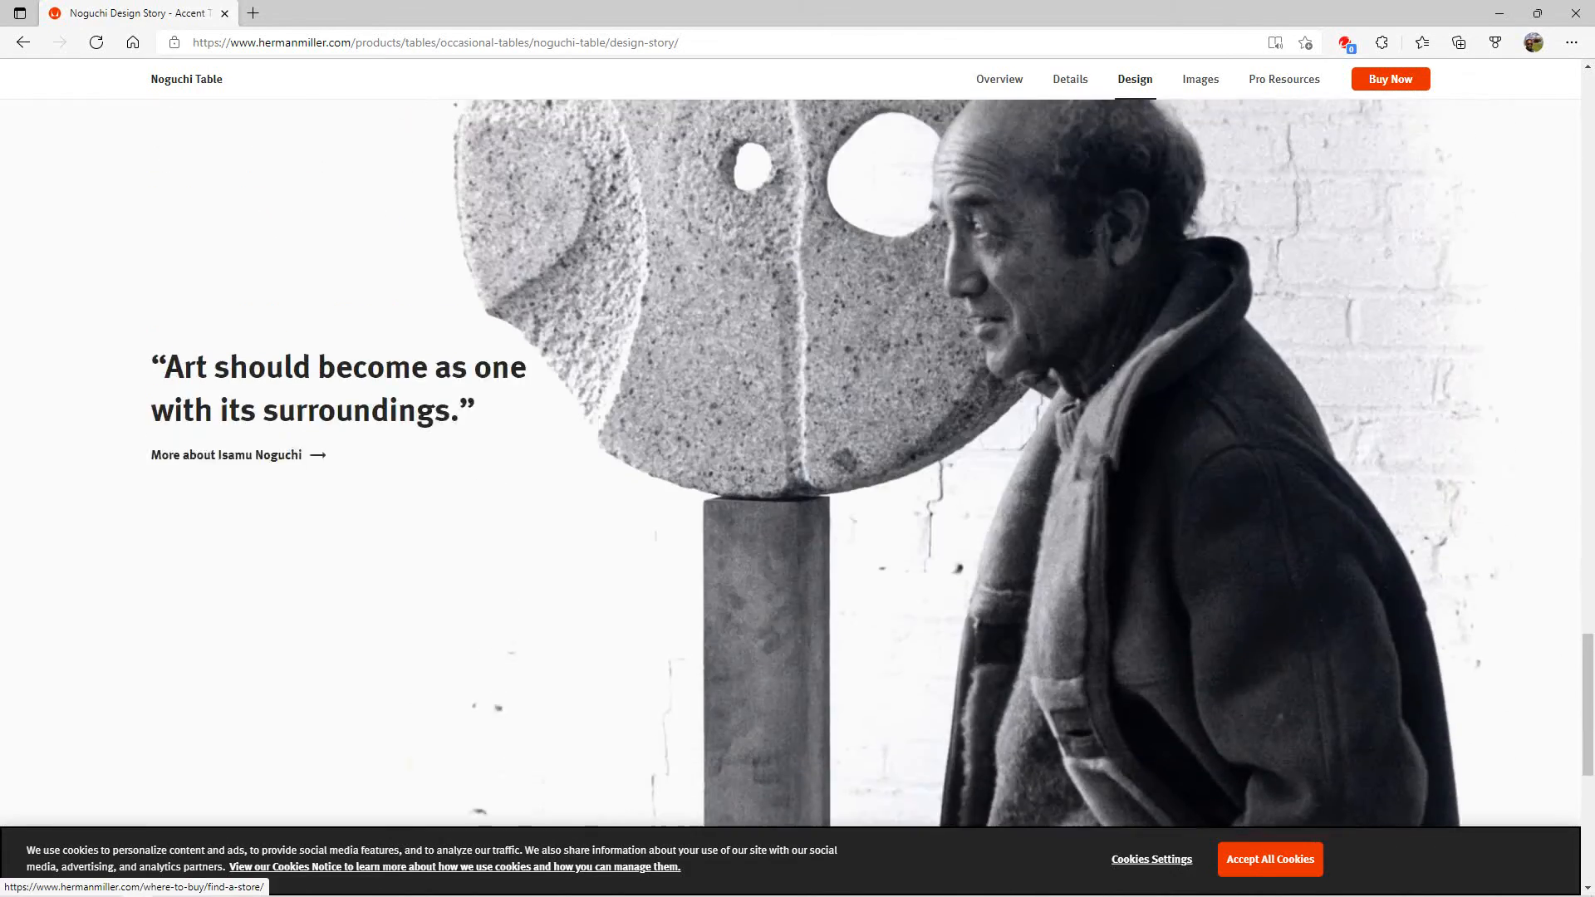
scroll(944, 444, "up", 4)
scroll(943, 444, "up", 3)
scroll(943, 444, "up", 4)
scroll(944, 444, "up", 5)
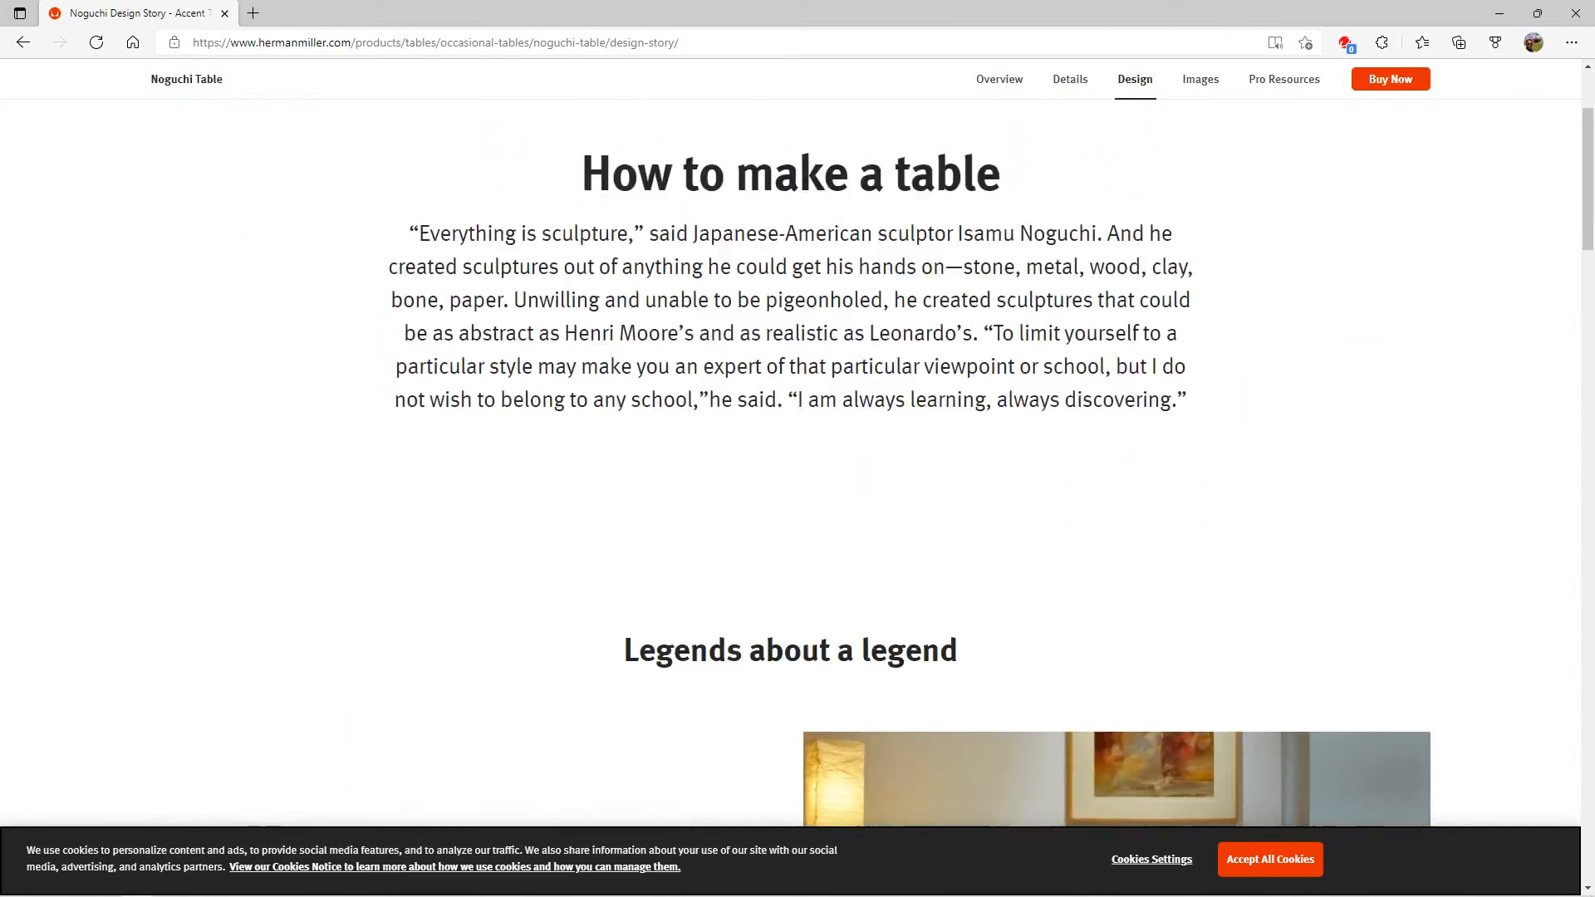
scroll(944, 445, "up", 2)
left_click(1499, 12)
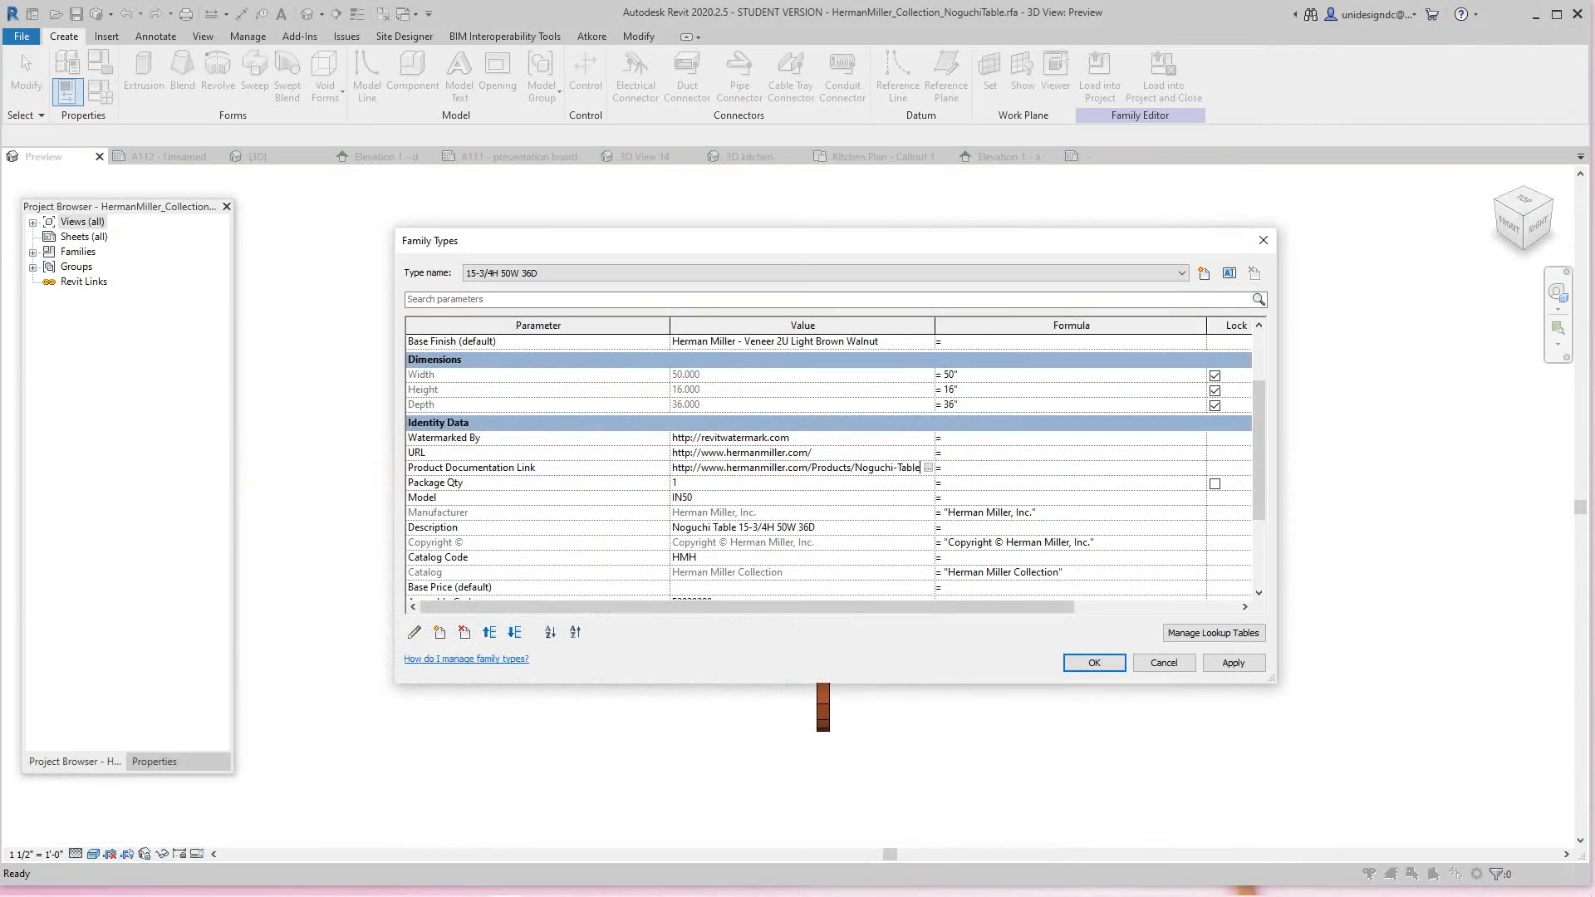
key("Return")
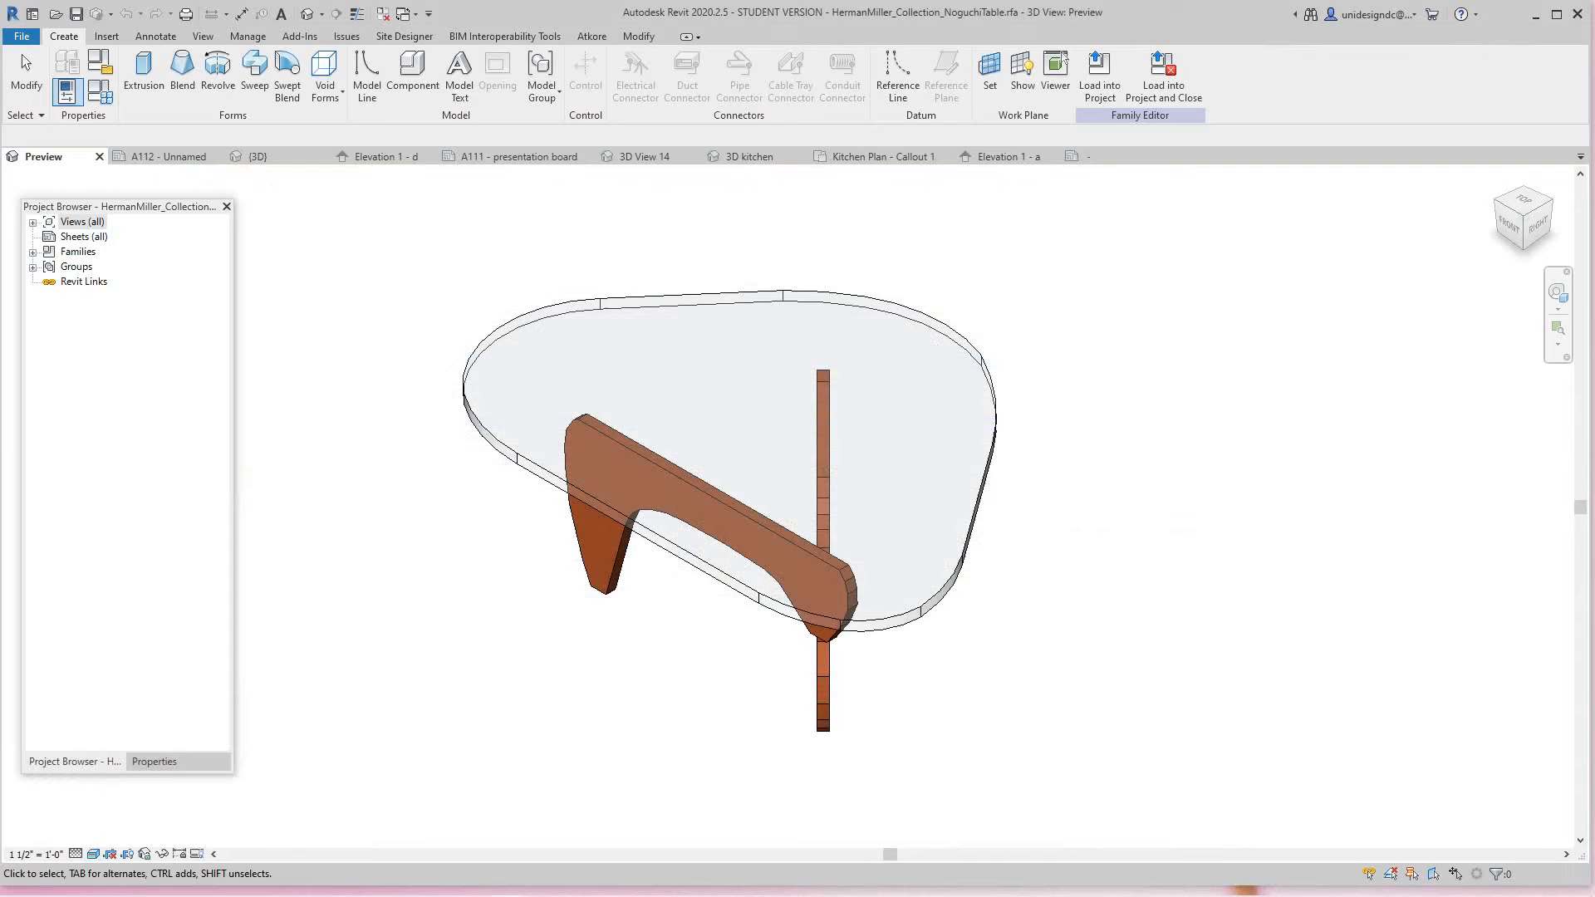
left_click(168, 157)
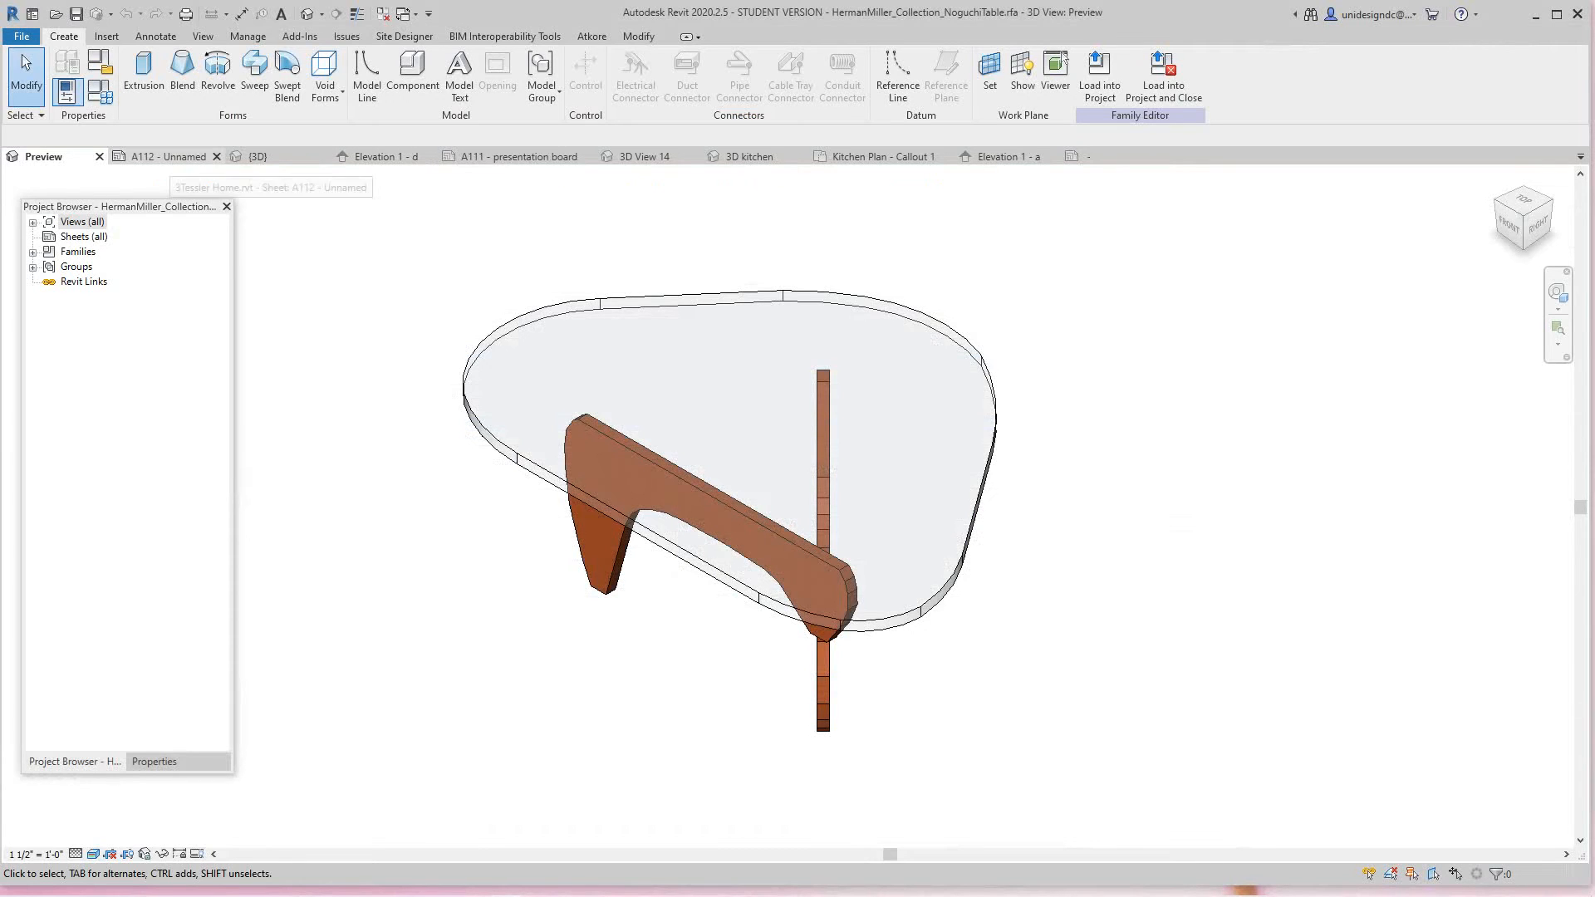
scroll(819, 499, "up", 5)
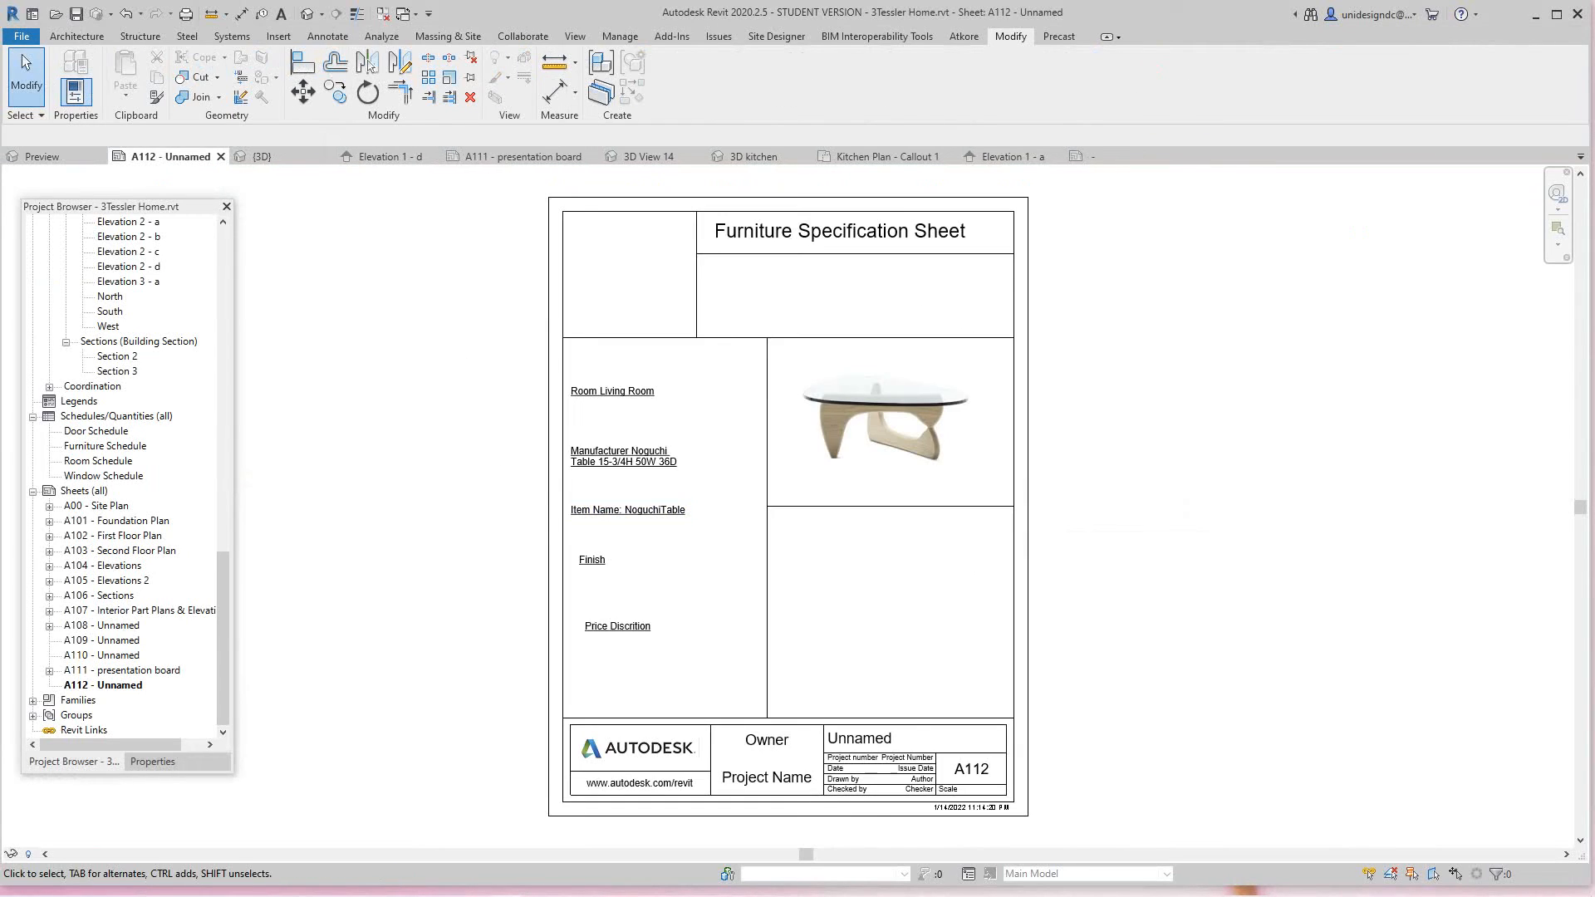
scroll(818, 461, "up", 2)
- Edit the price note so it reads 'Price & 1200' instead of 'Price Discrition'
middle_click_drag(511, 650, 536, 697)
scroll(537, 698, "up", 2)
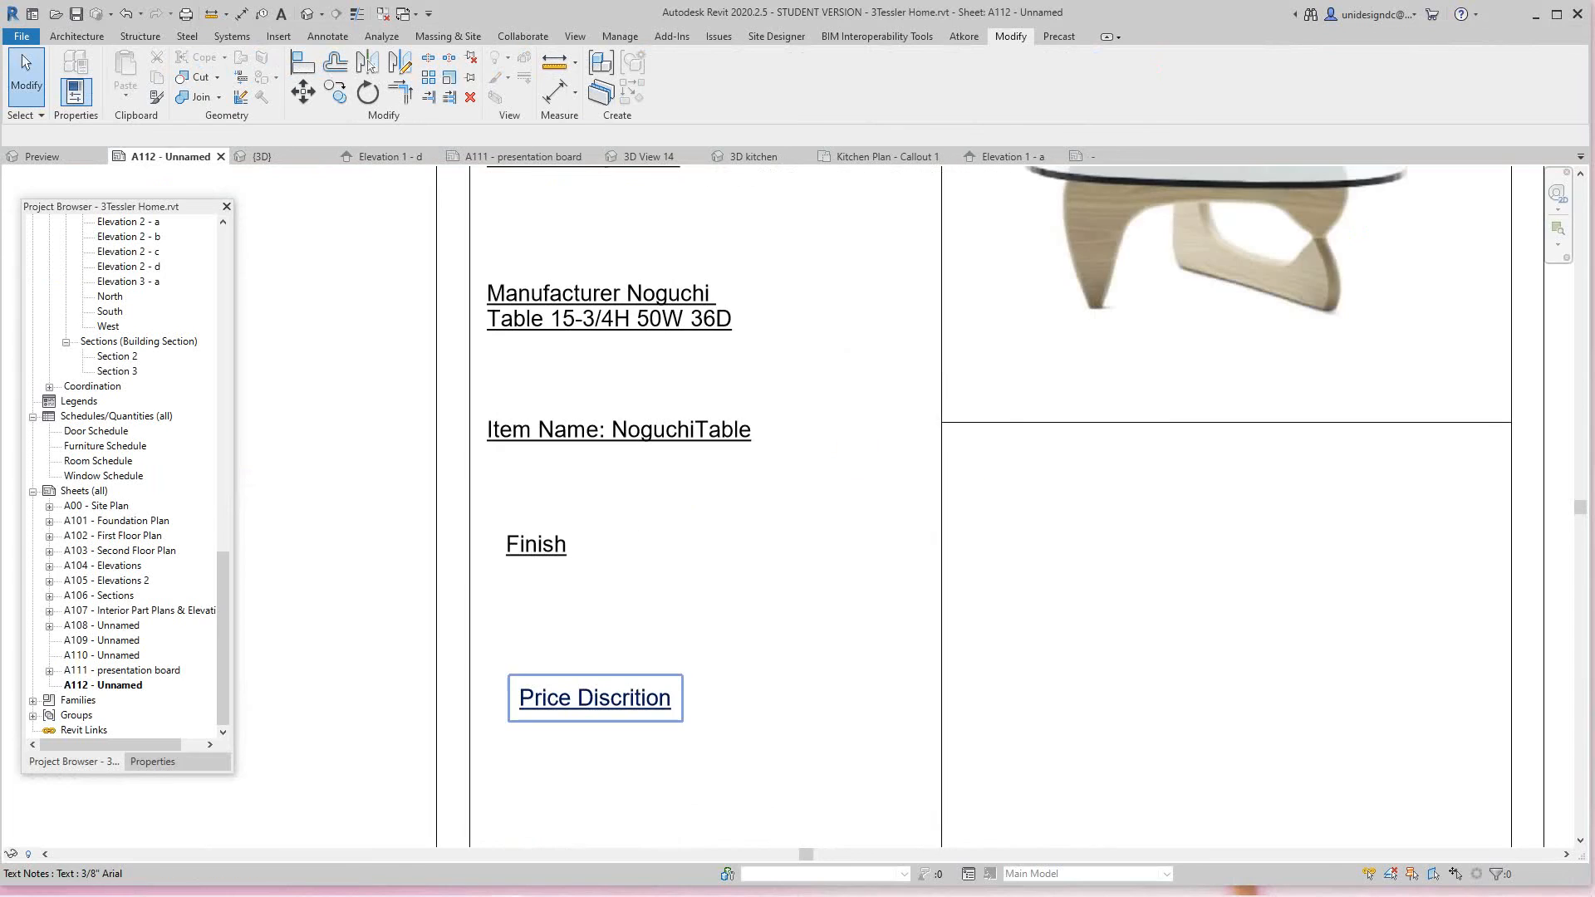
left_click_drag(536, 698, 524, 698)
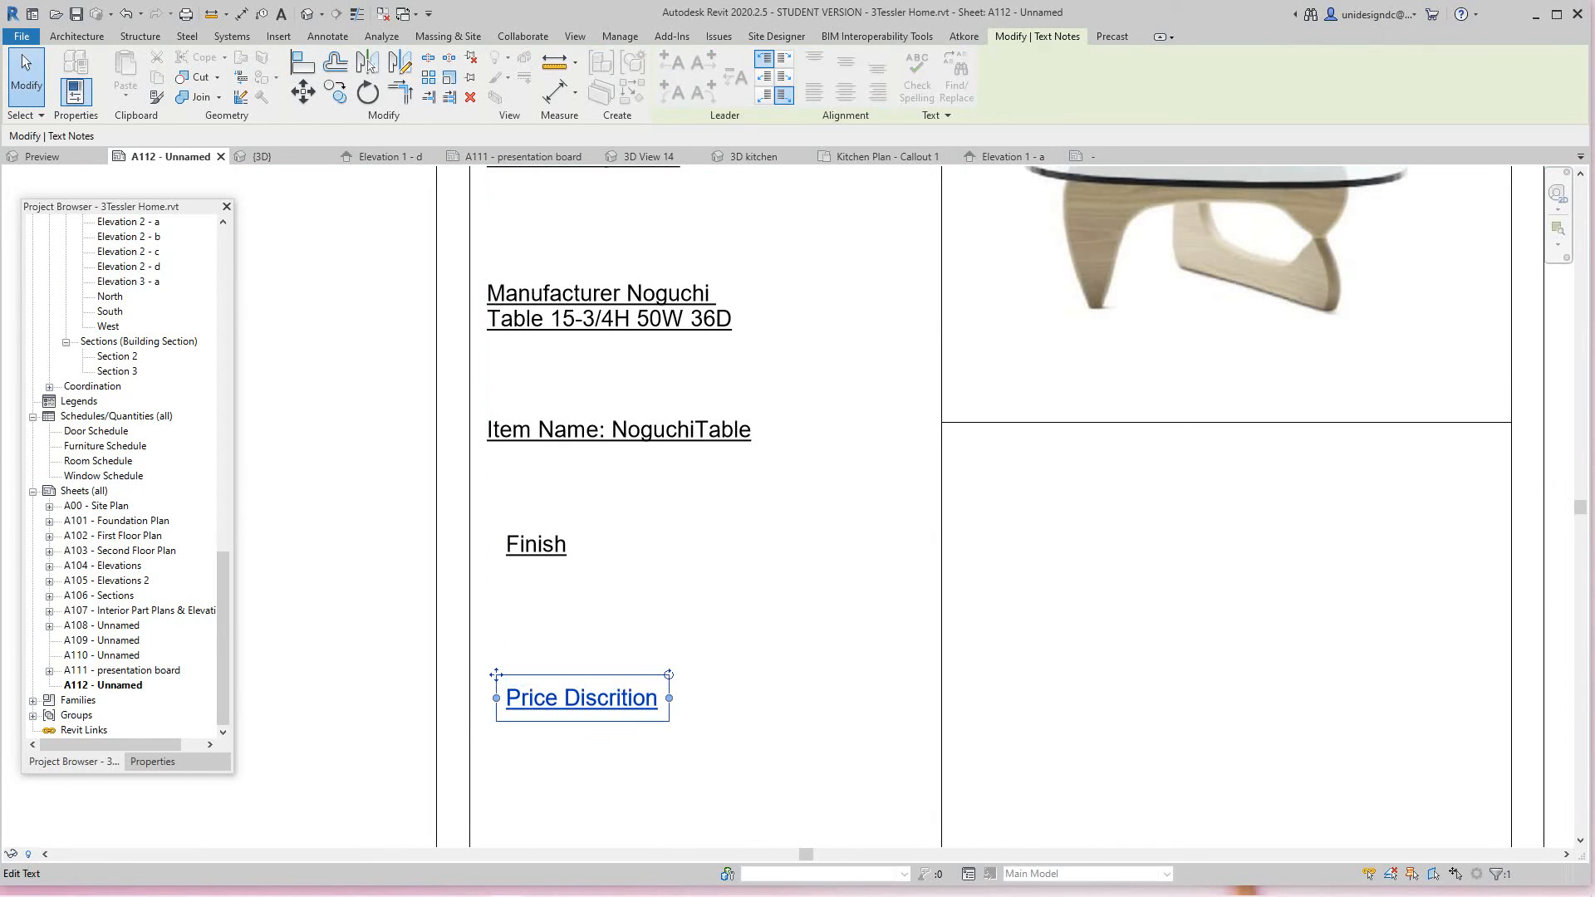
double_click(609, 699)
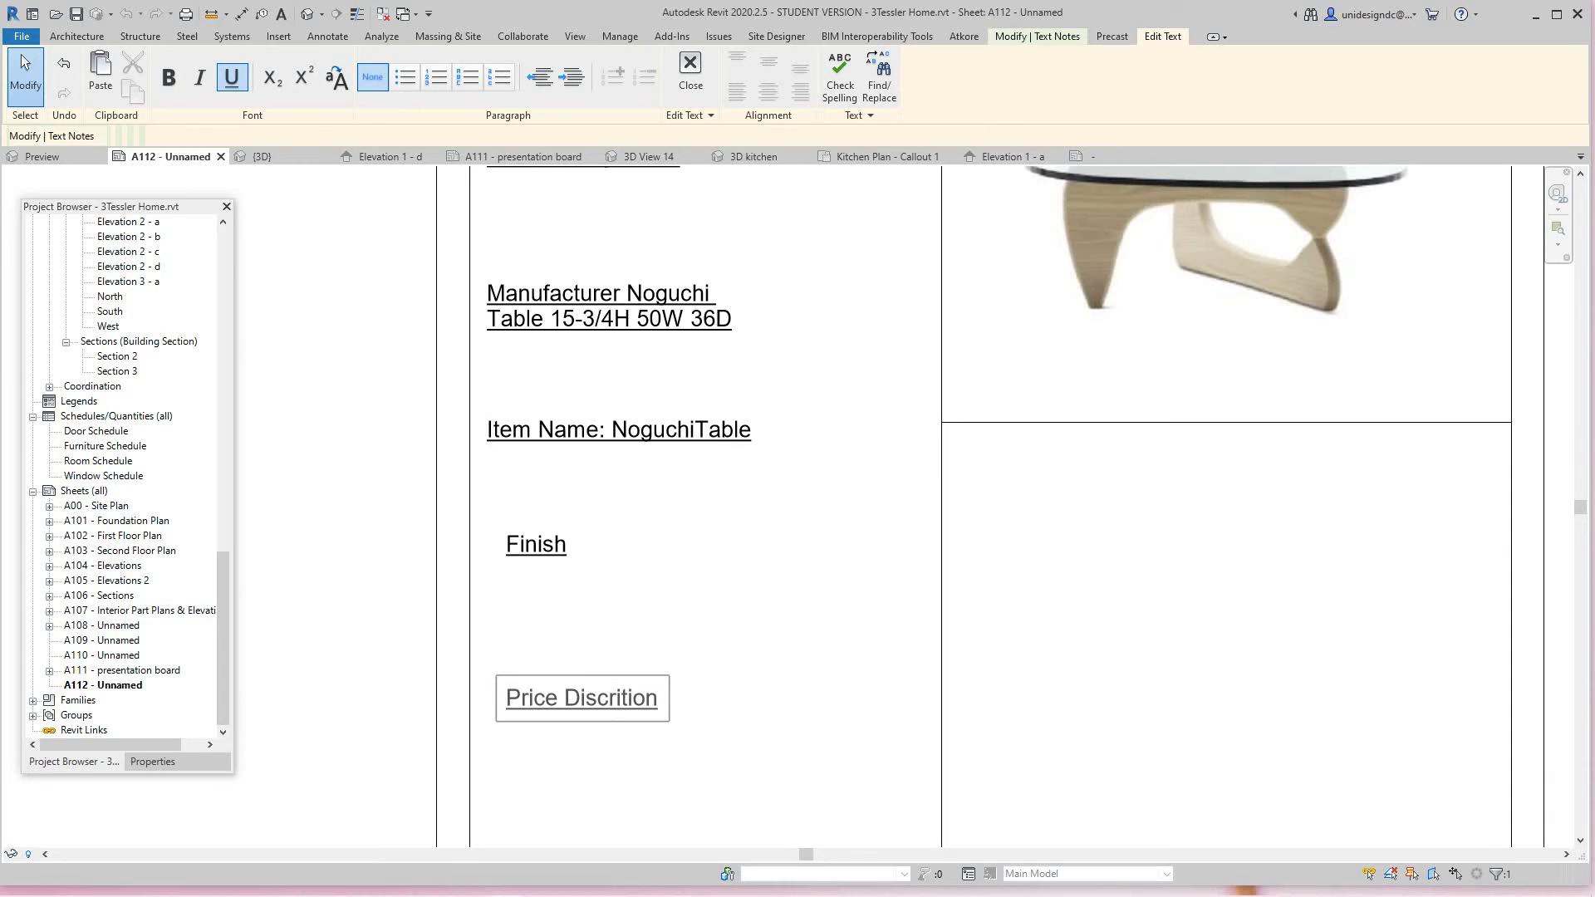
left_click_drag(565, 699, 623, 698)
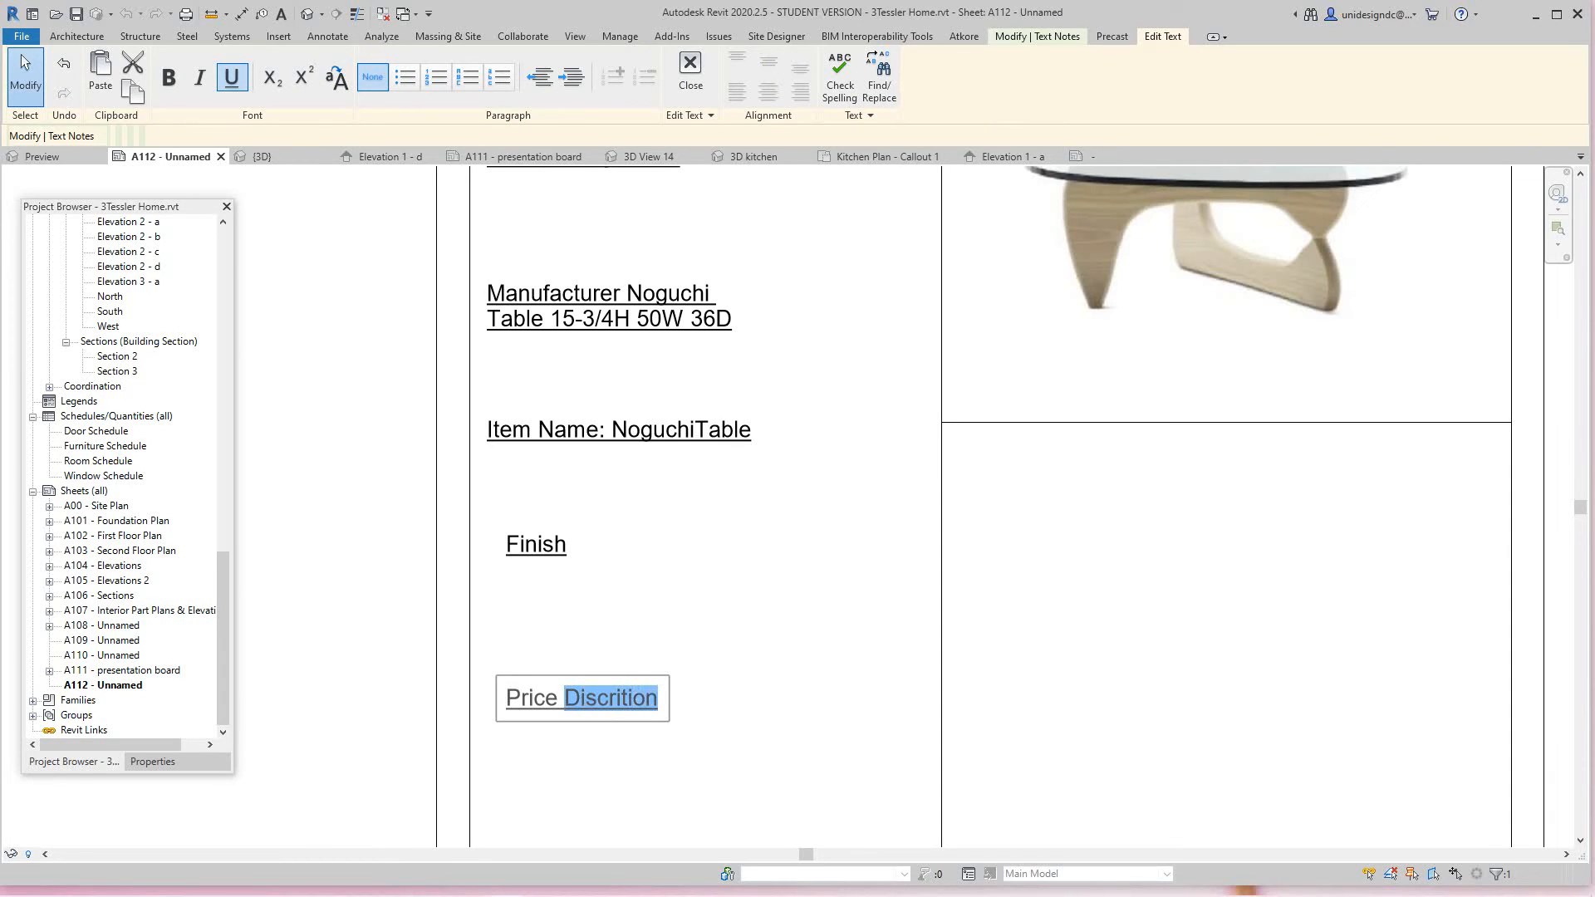
key("BackSpace")
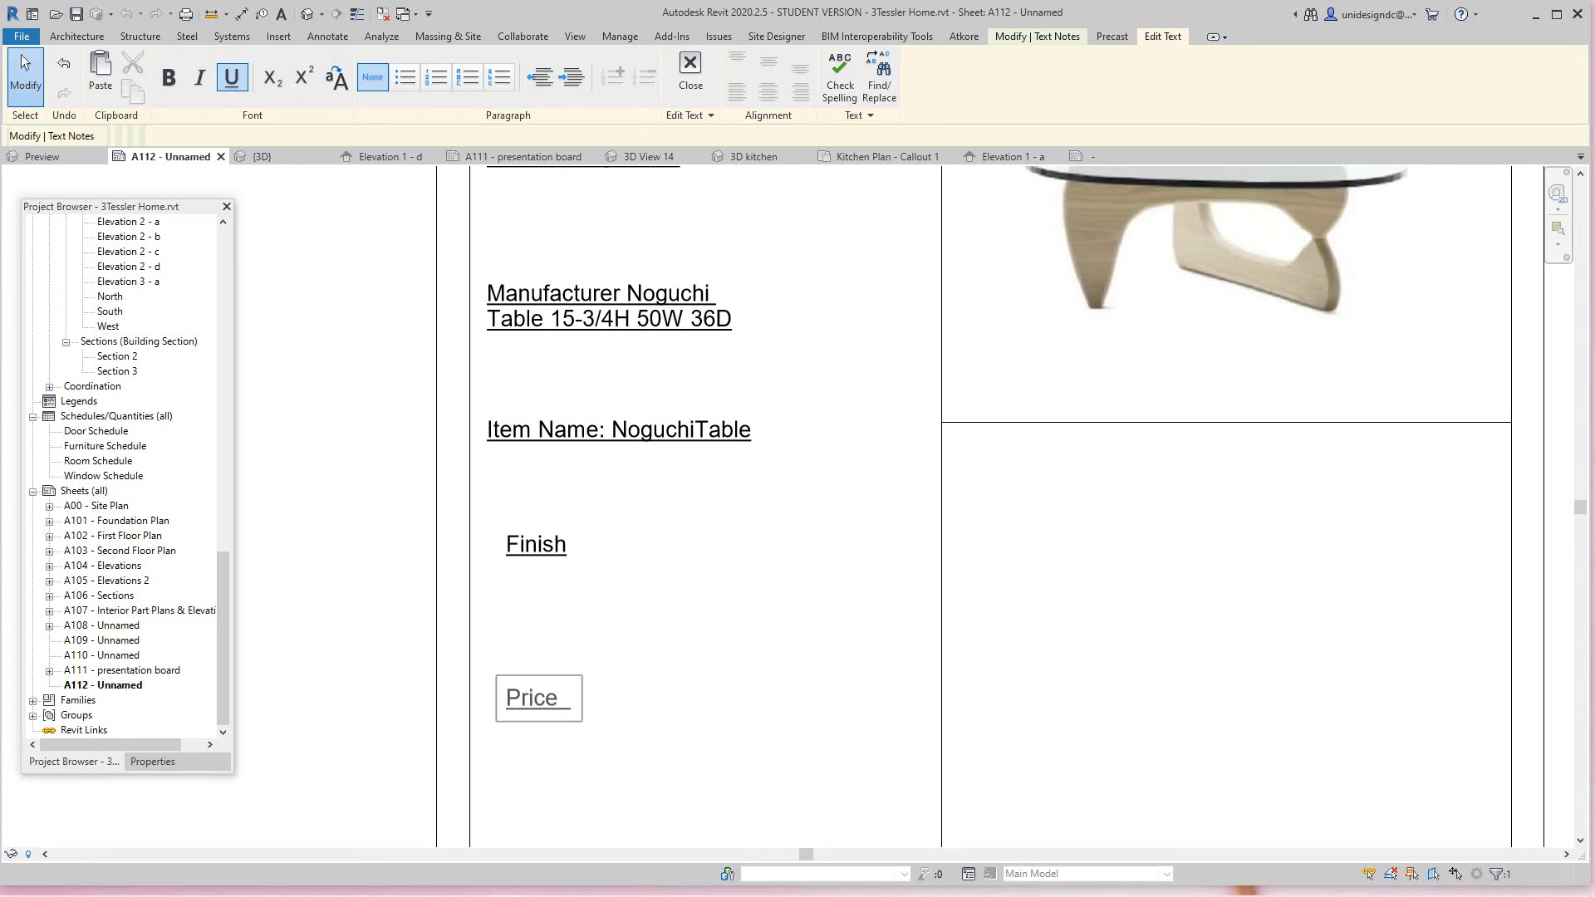
type("& 1")
type("2")
type("000")
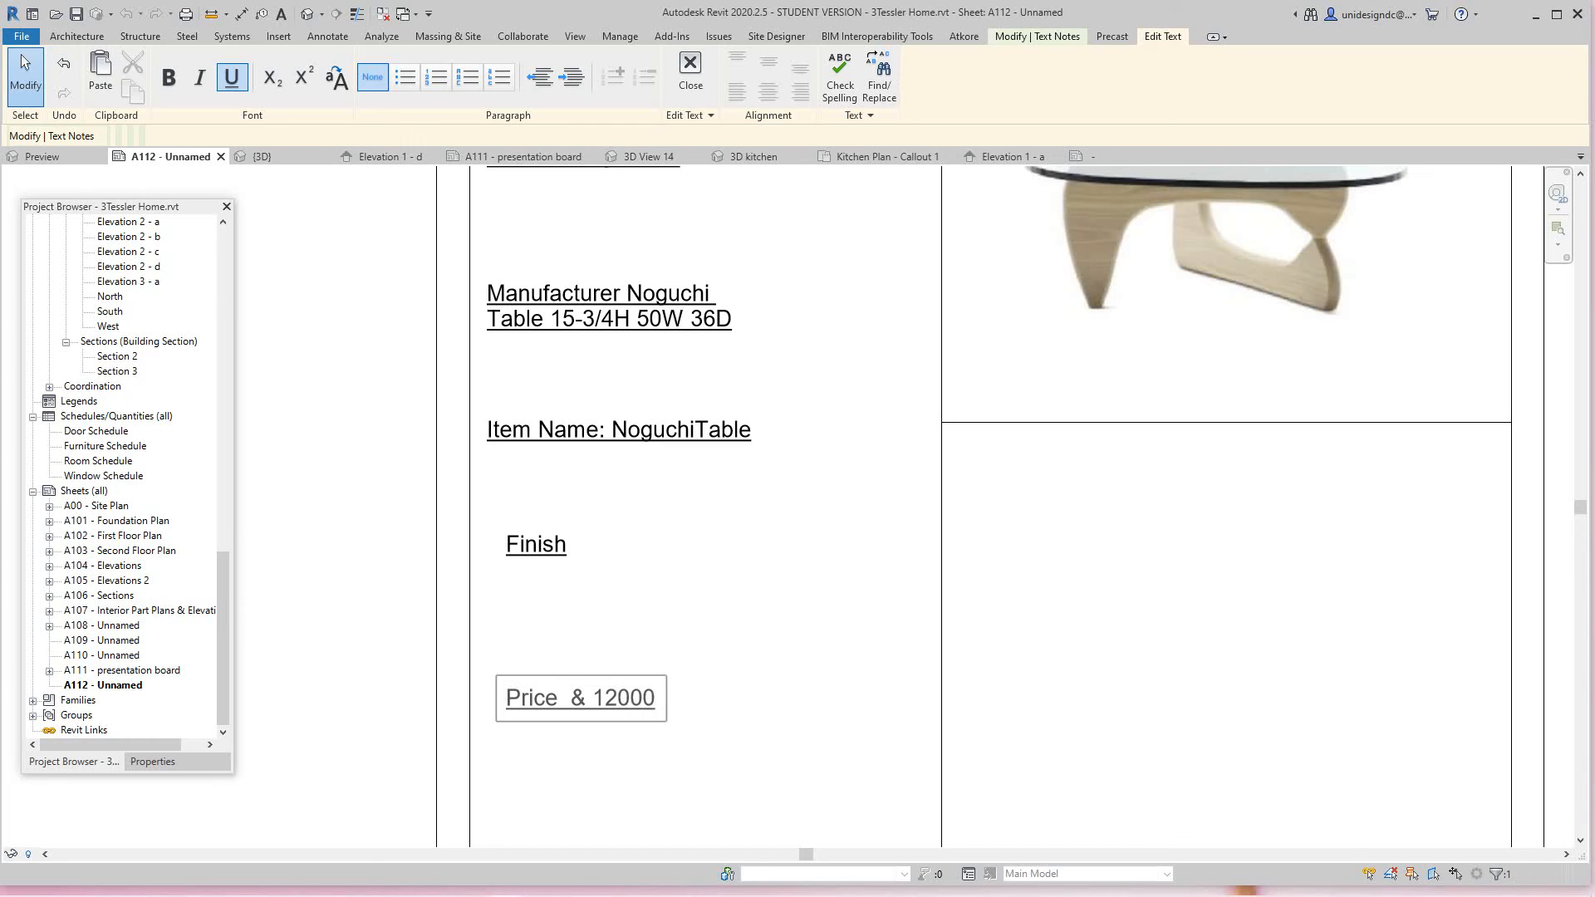
key("BackSpace")
left_click(365, 632)
scroll(365, 633, "down", 3)
scroll(365, 632, "down", 1)
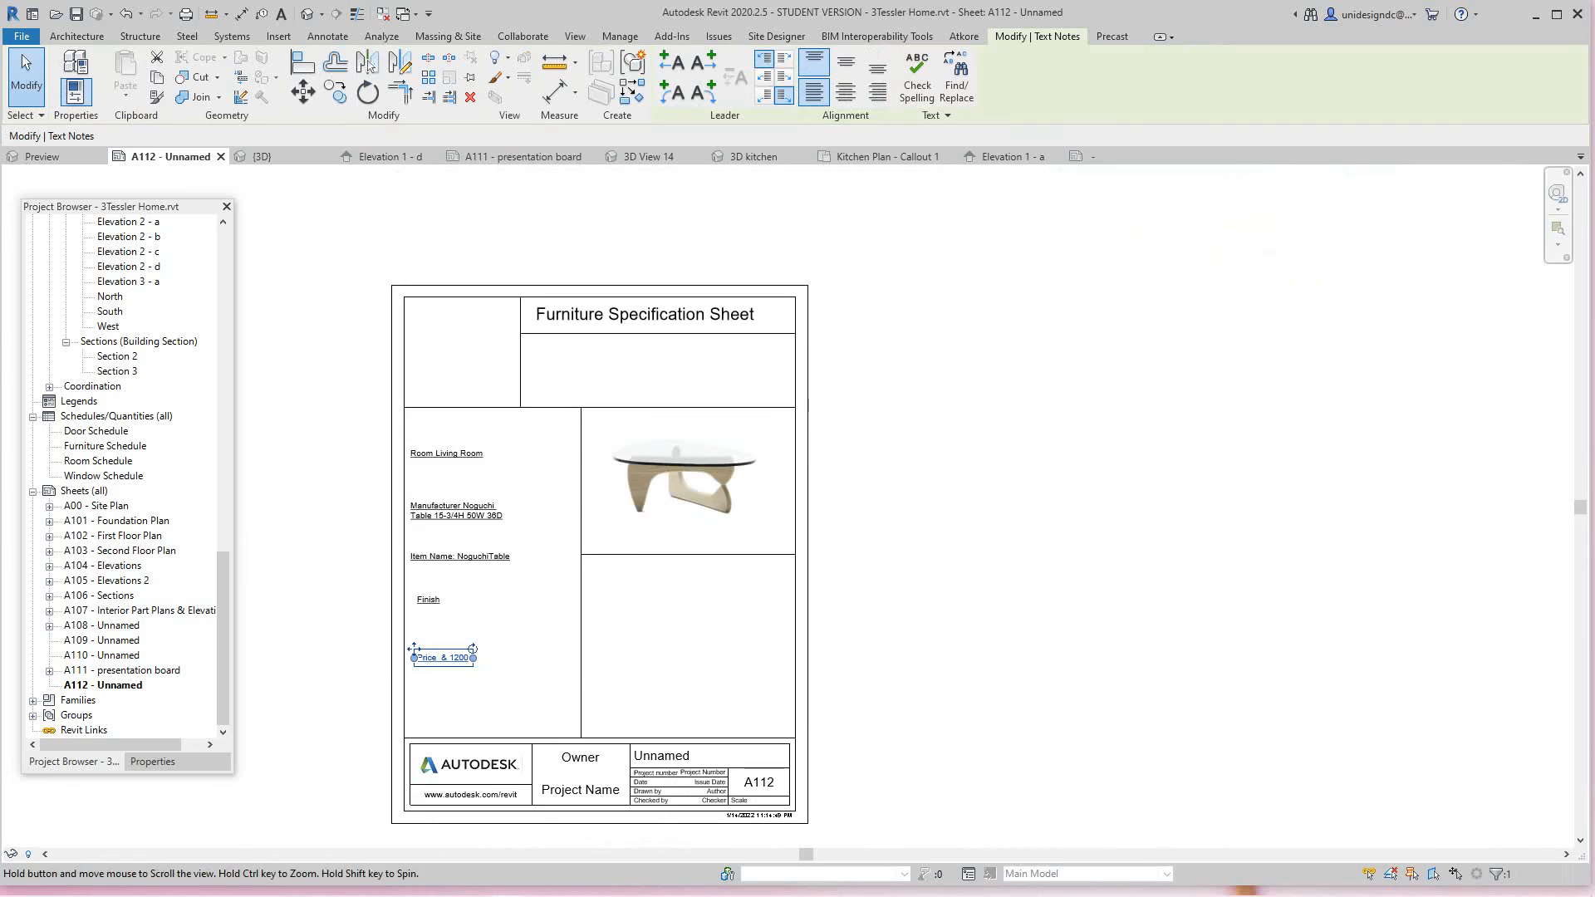
scroll(789, 506, "up", 1)
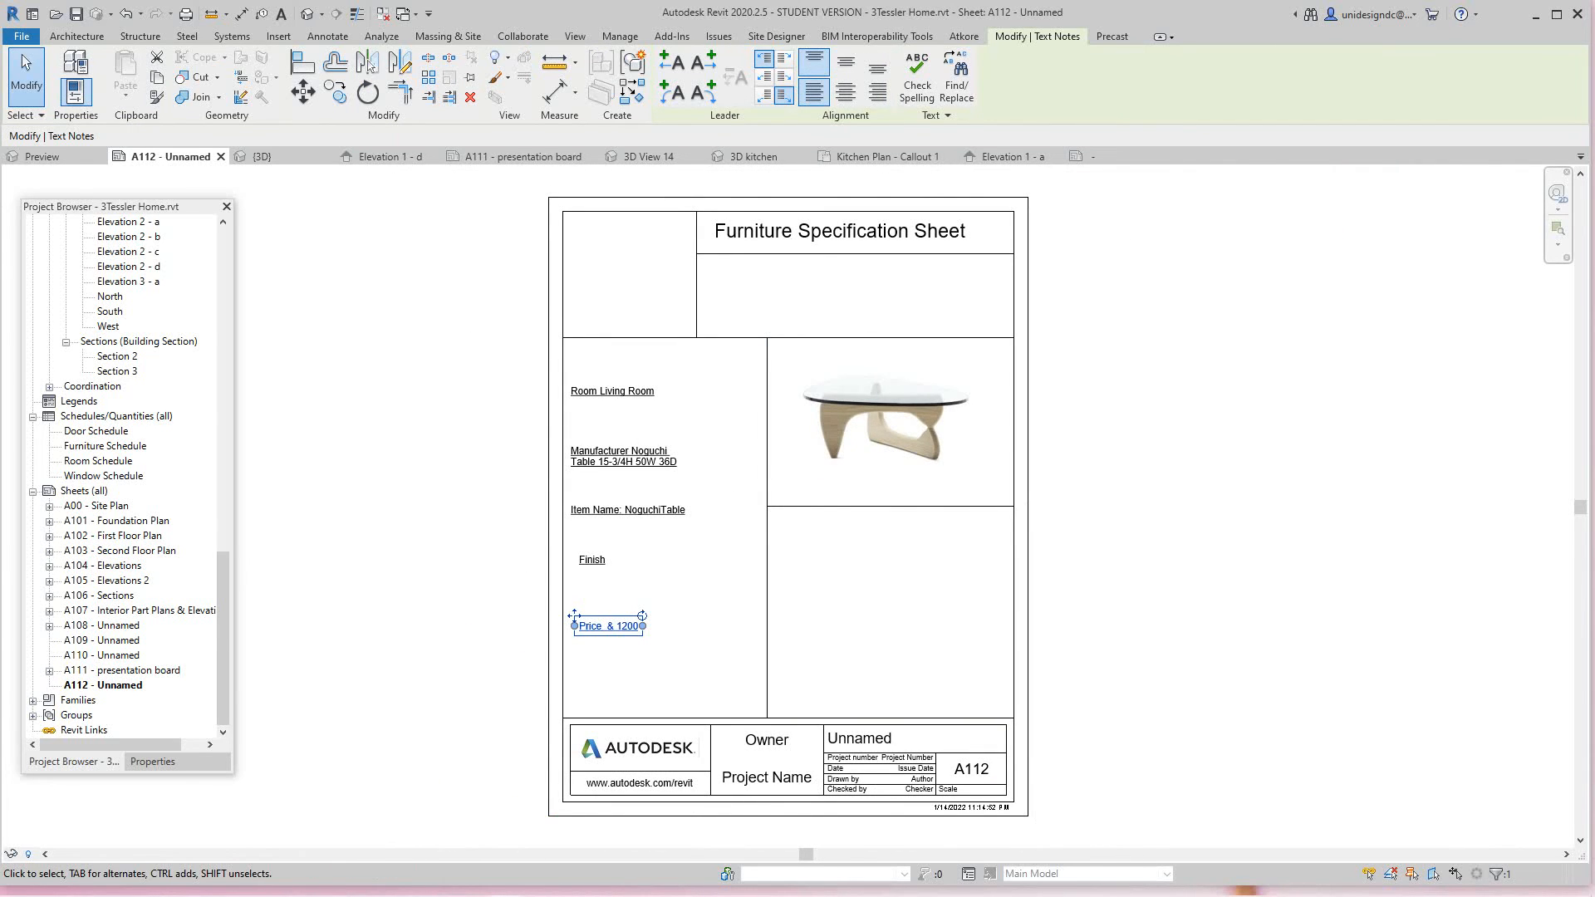
scroll(798, 498, "up", 2)
scroll(797, 499, "up", 1)
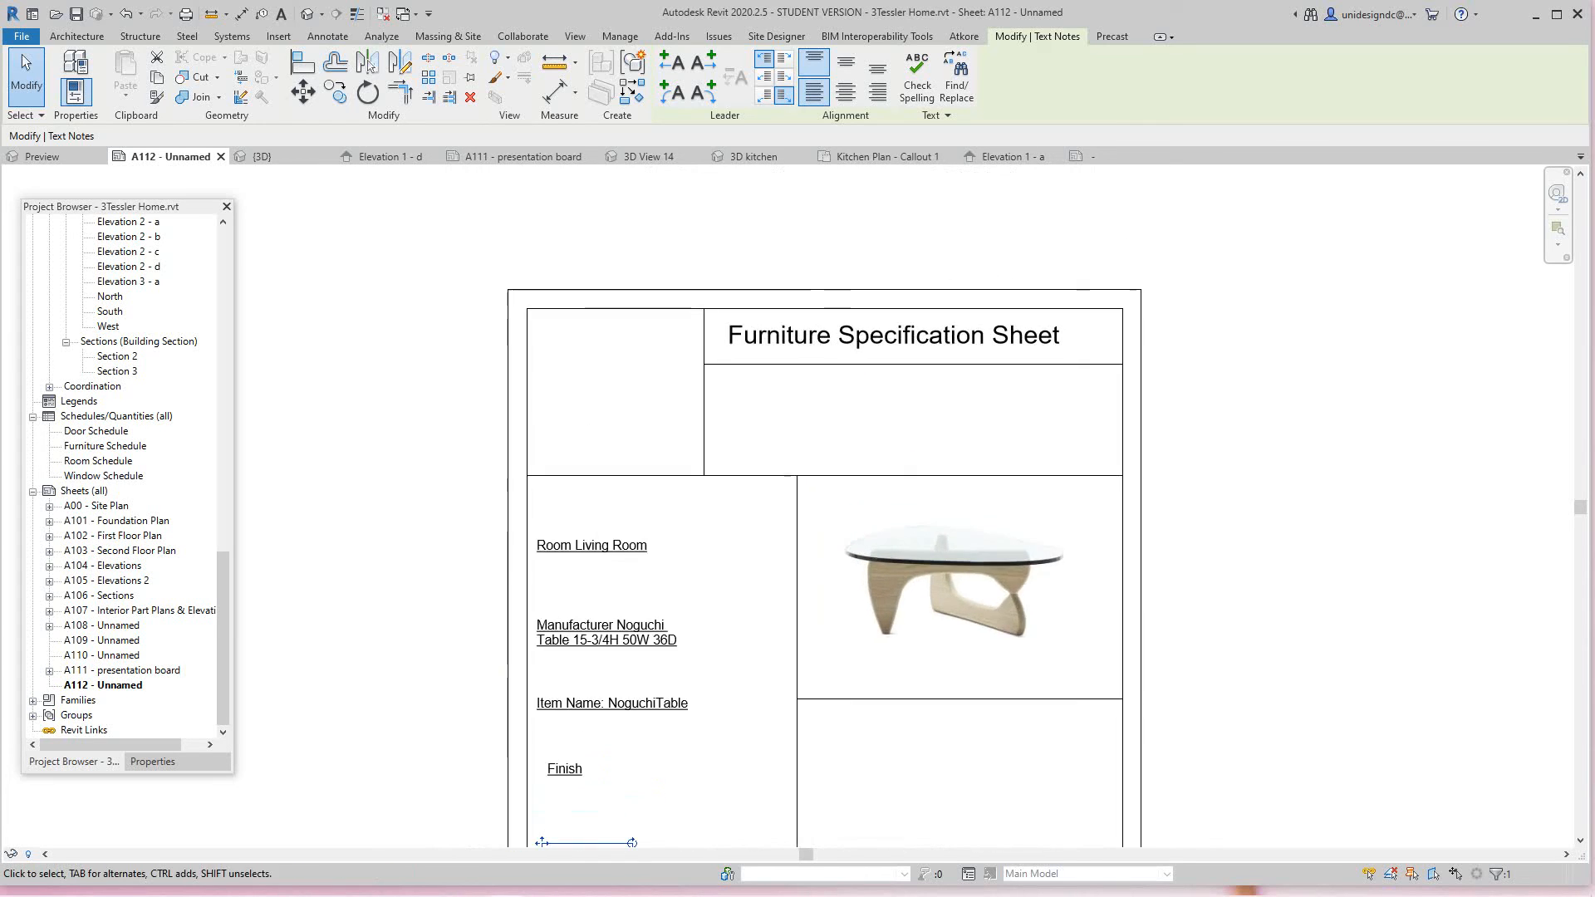
scroll(798, 498, "up", 1)
scroll(798, 499, "down", 1)
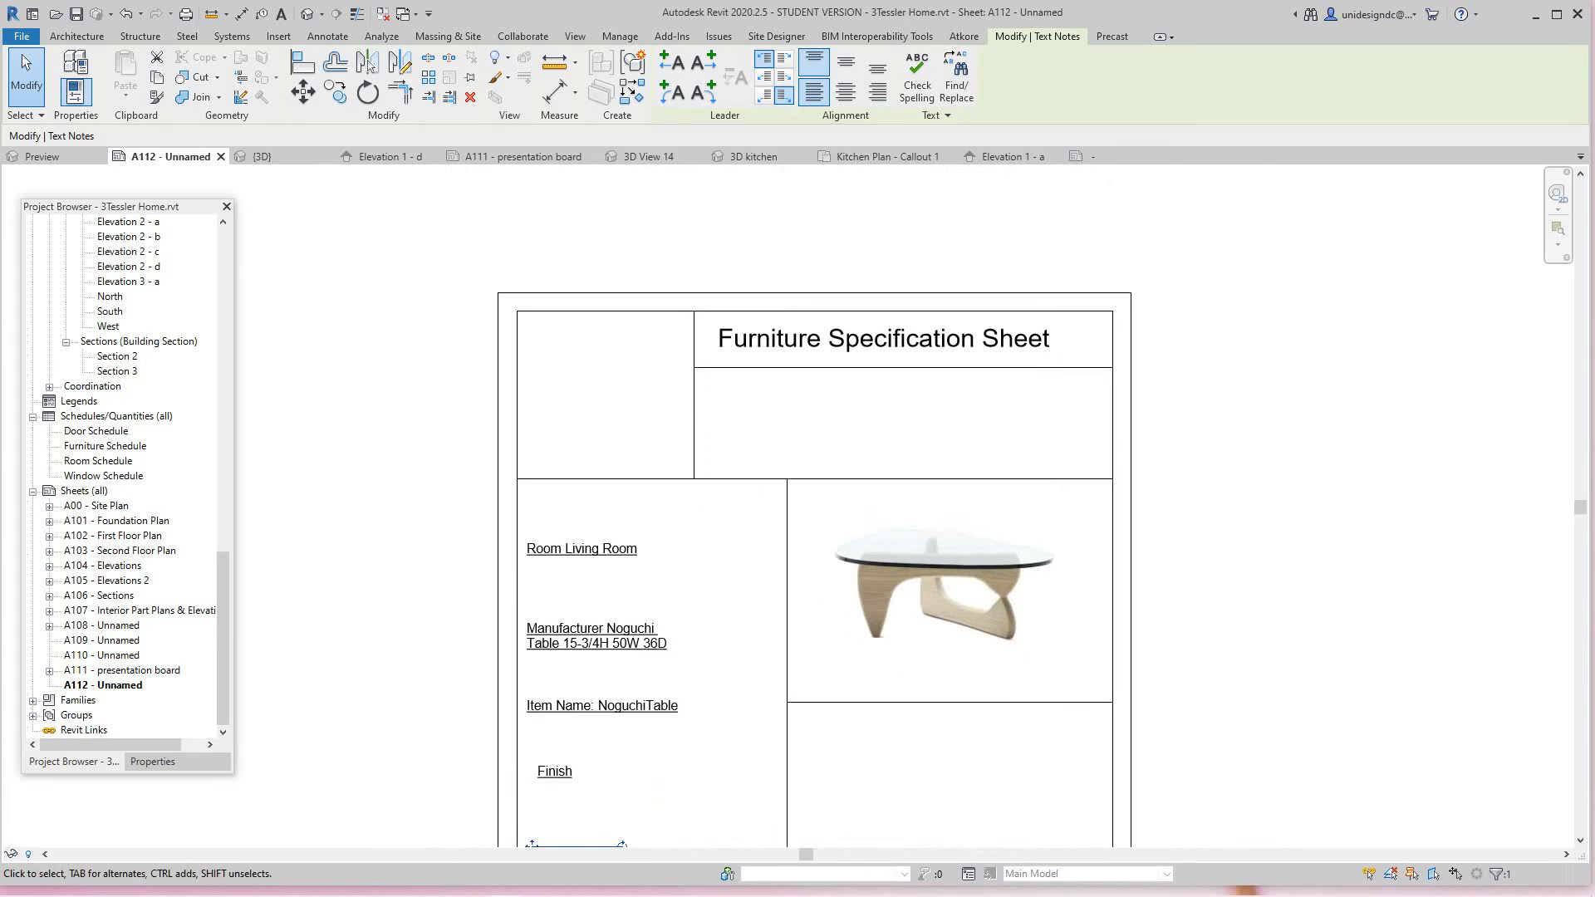
scroll(763, 420, "up", 1)
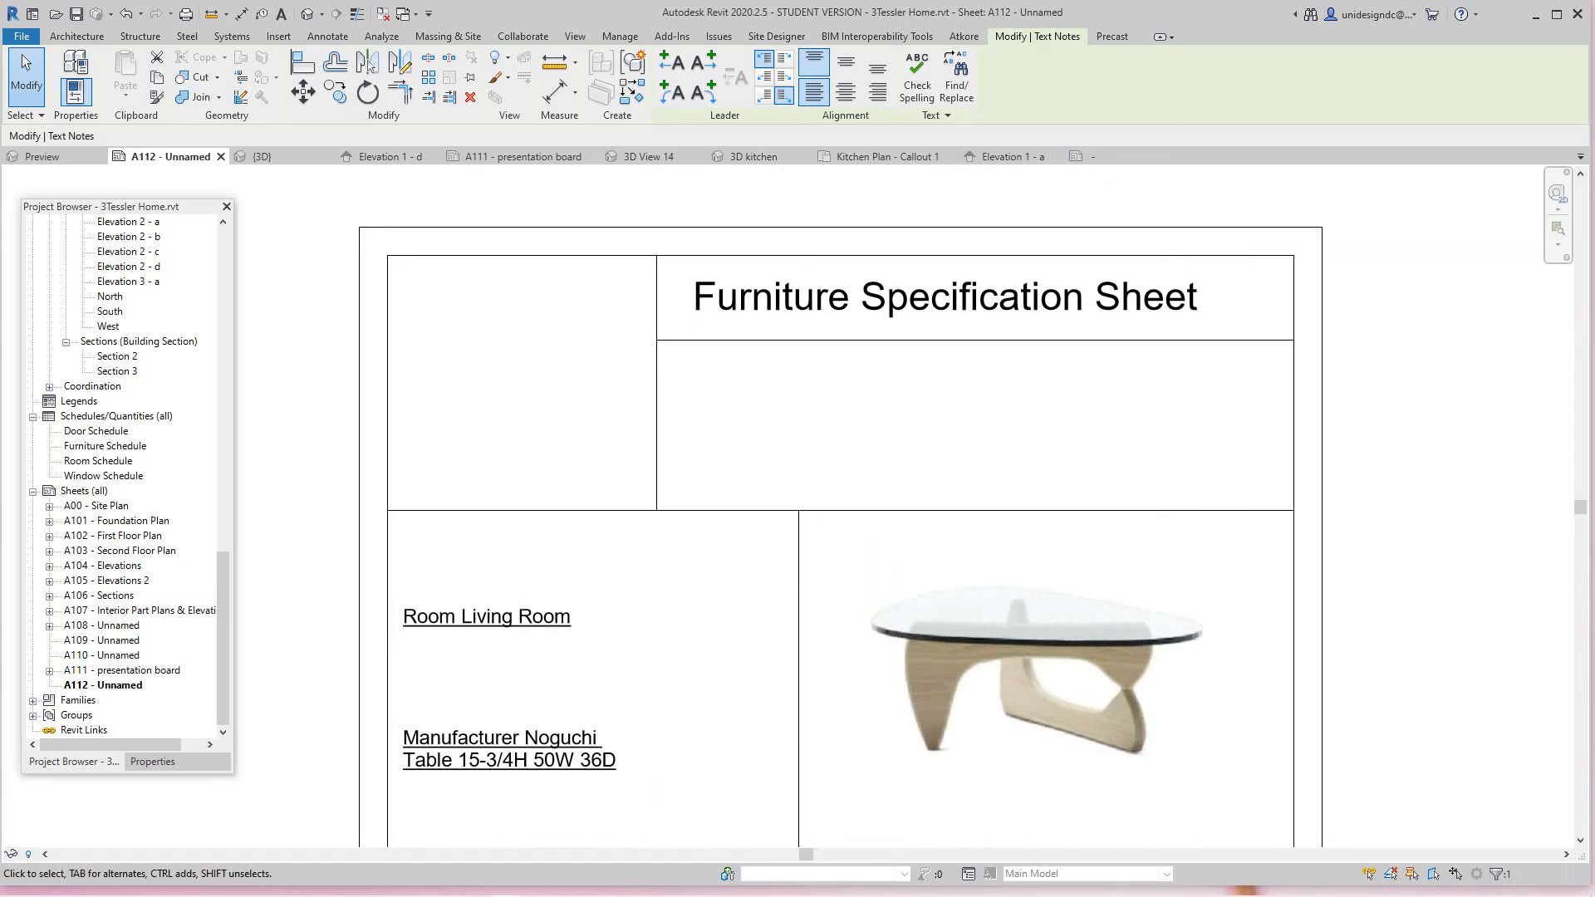
scroll(820, 408, "down", 2)
middle_click_drag(821, 536, 820, 411)
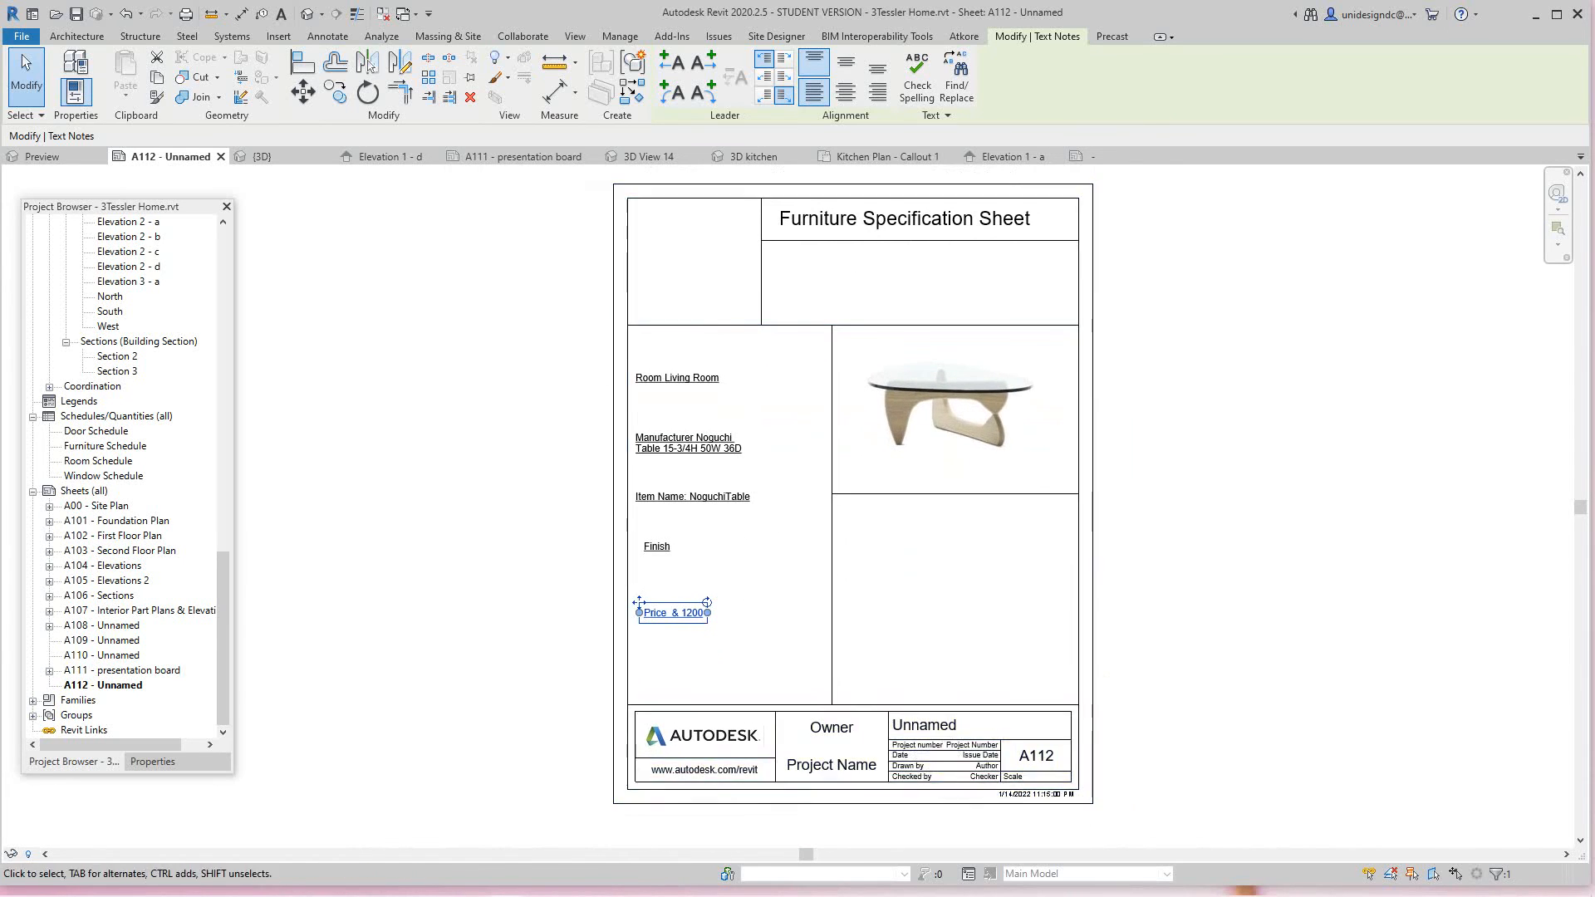
scroll(847, 733, "up", 1)
scroll(826, 748, "down", 1)
scroll(1096, 735, "down", 1)
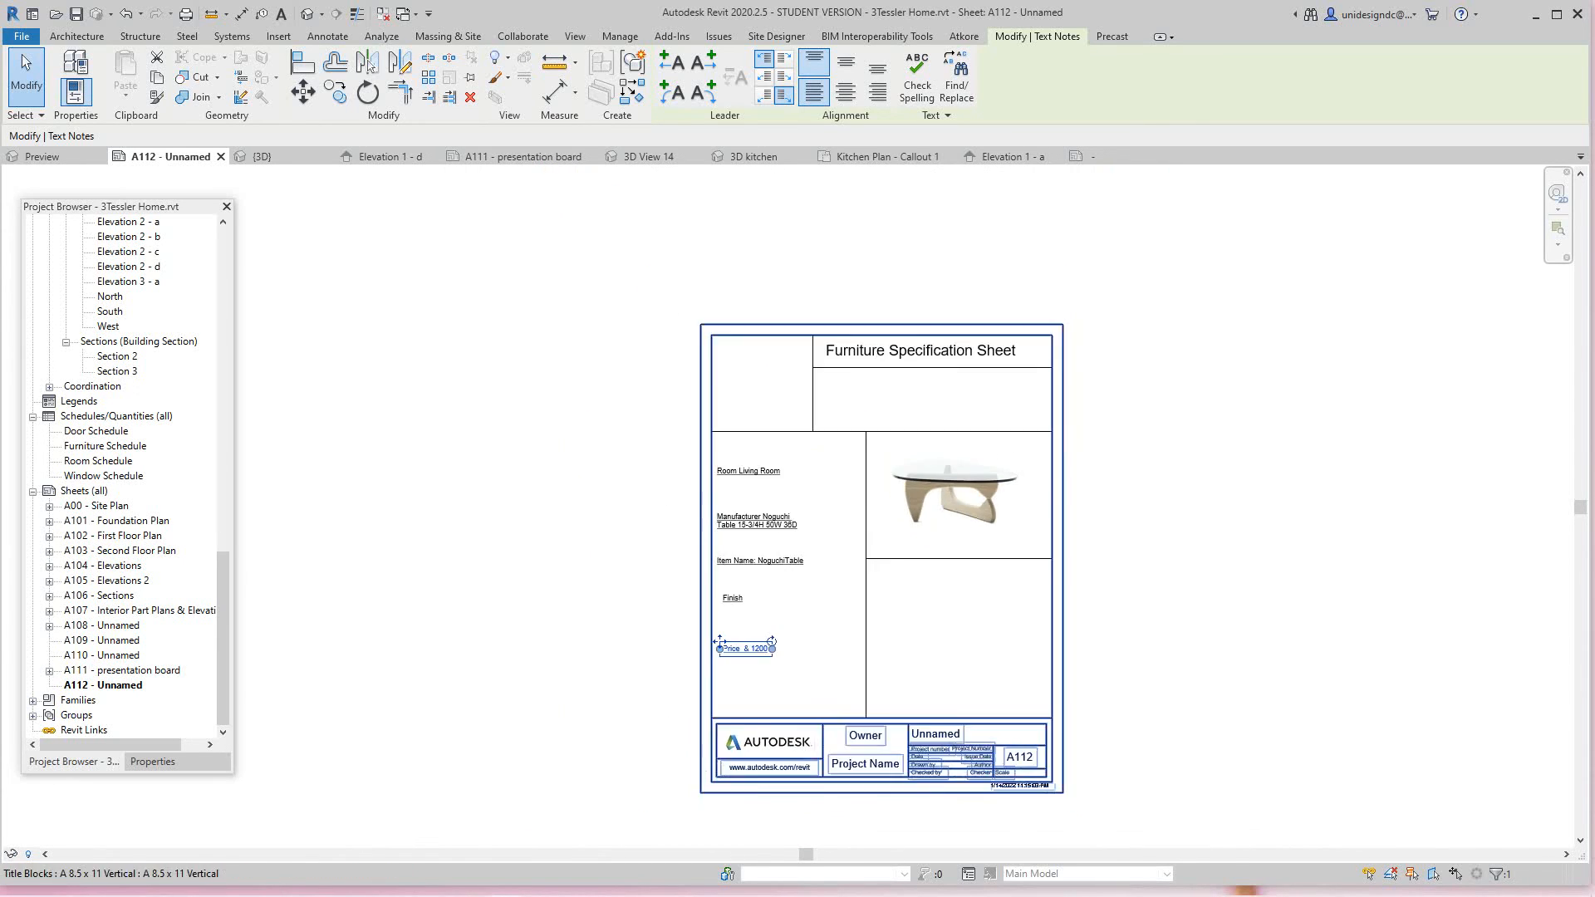
scroll(1122, 735, "down", 1)
scroll(1147, 733, "up", 1)
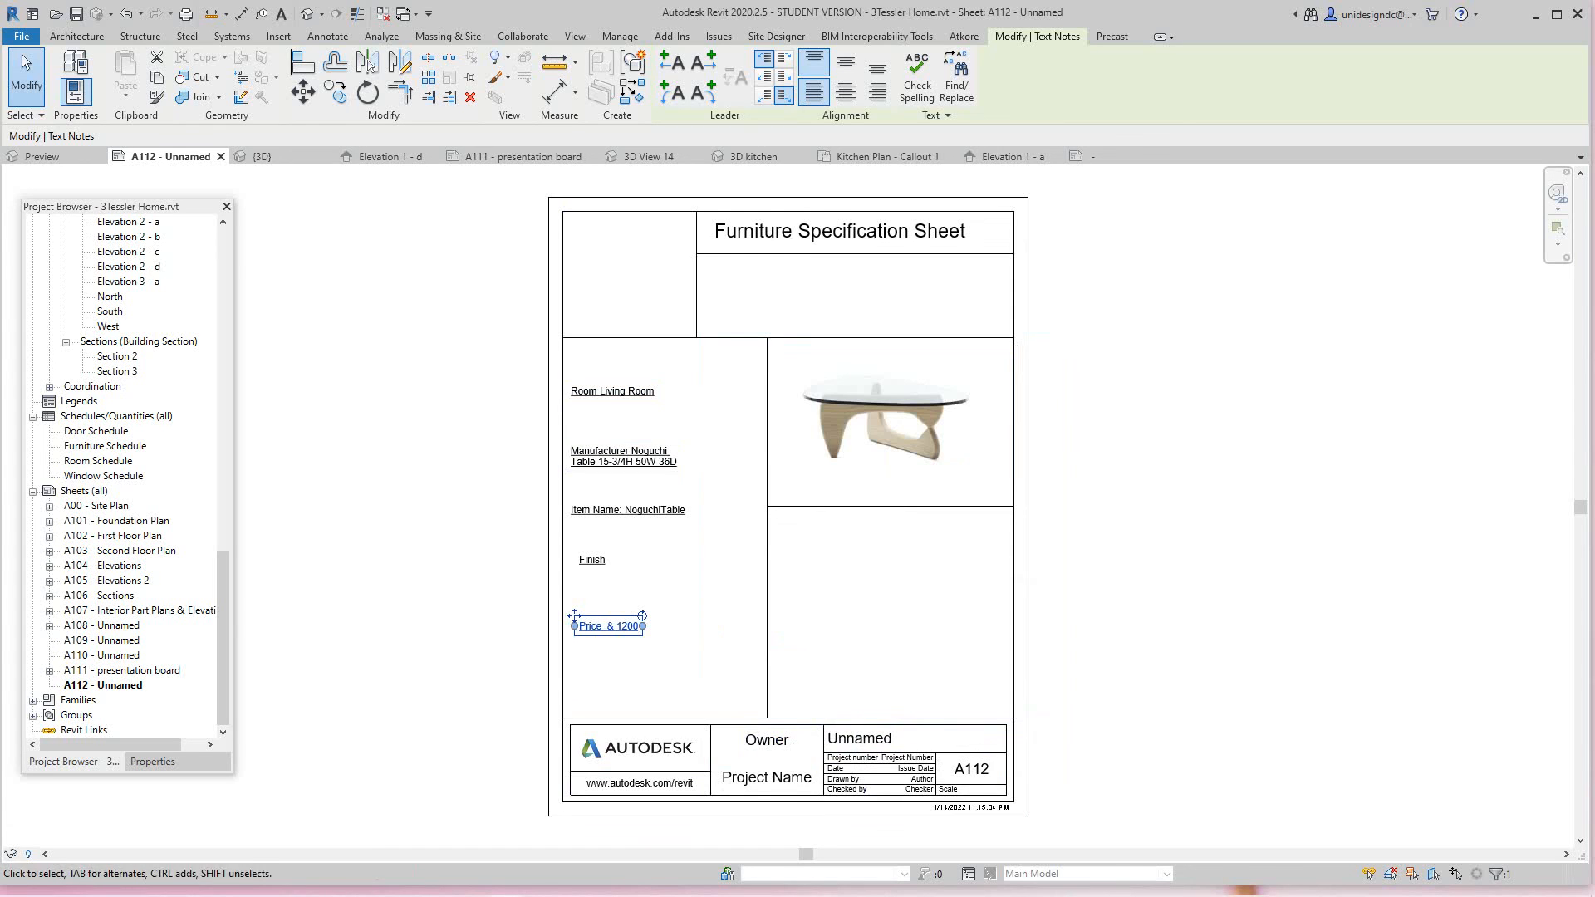
scroll(810, 436, "up", 2)
scroll(811, 436, "down", 1)
scroll(871, 455, "down", 1)
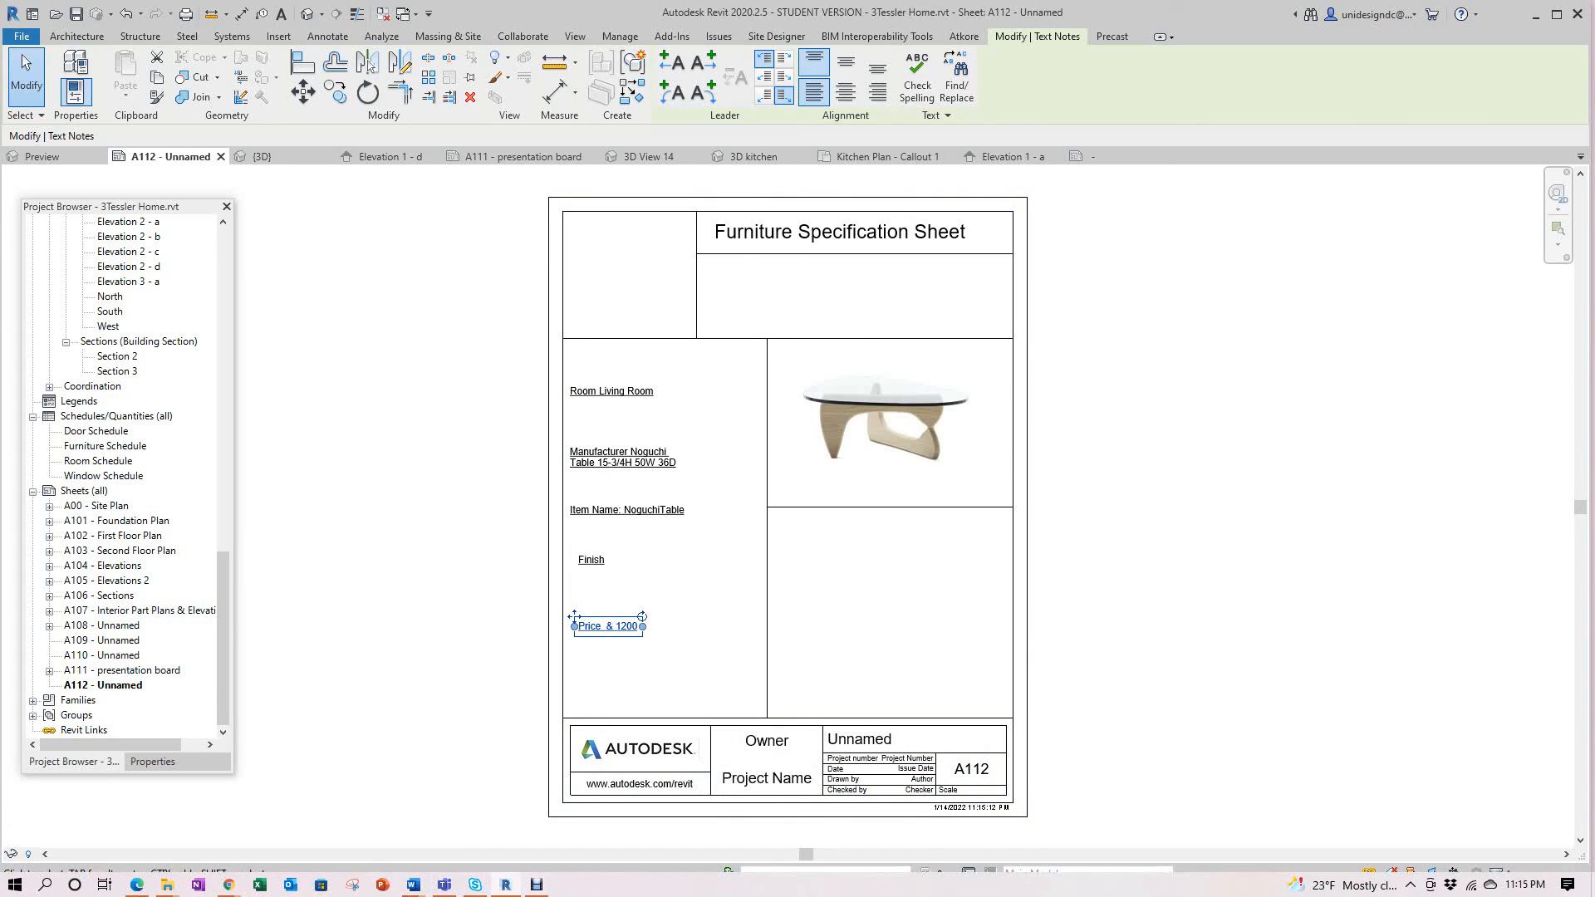
mouse_move(536, 885)
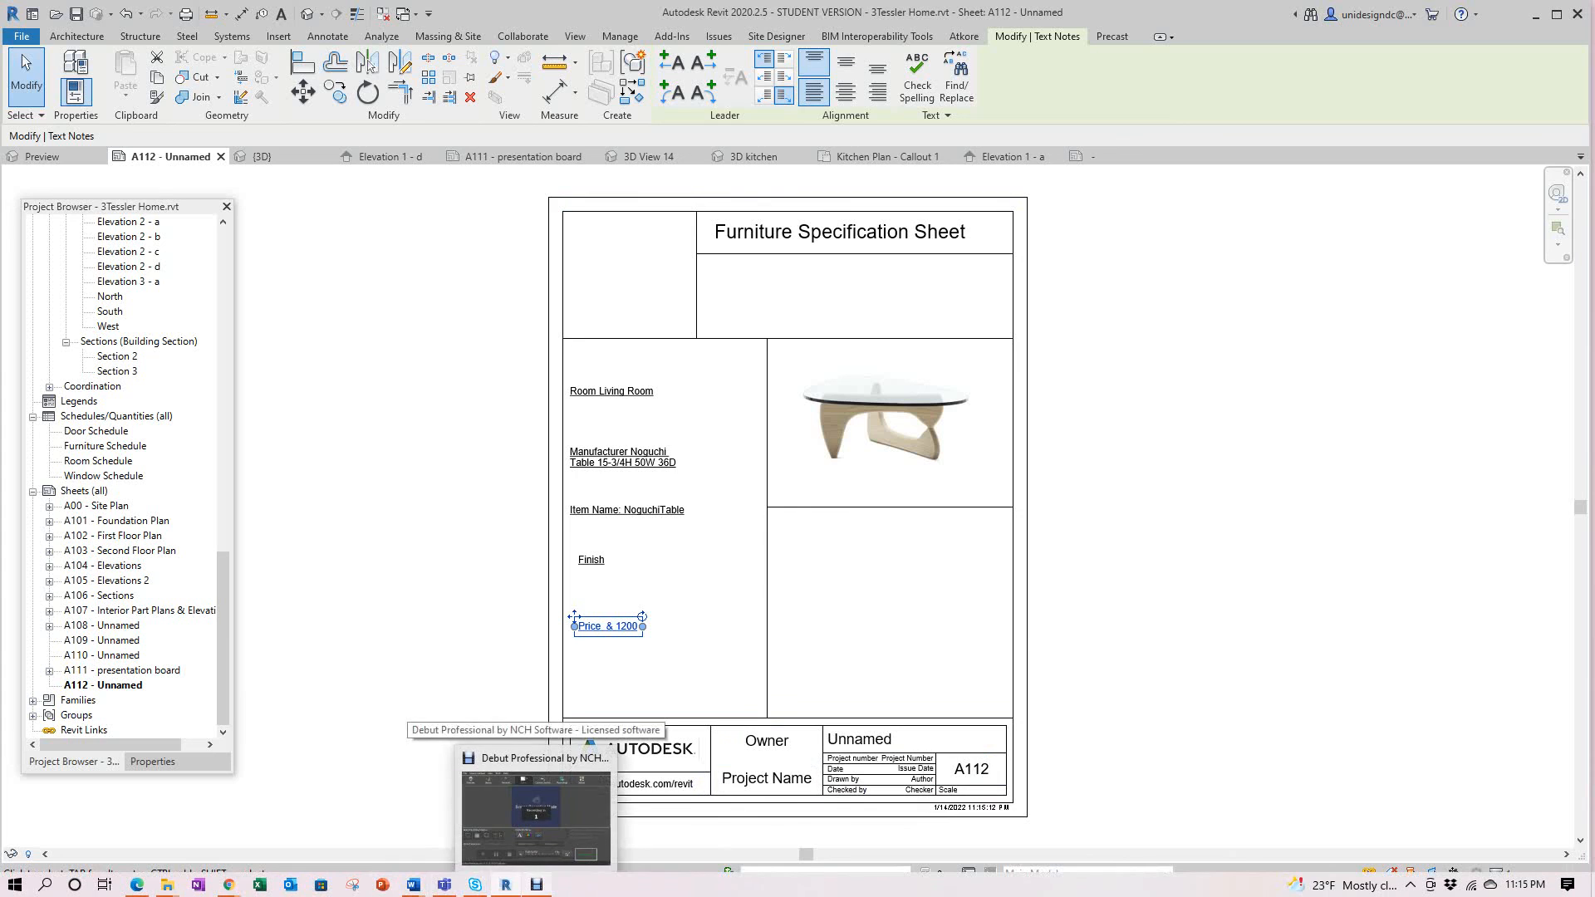
left_click(536, 811)
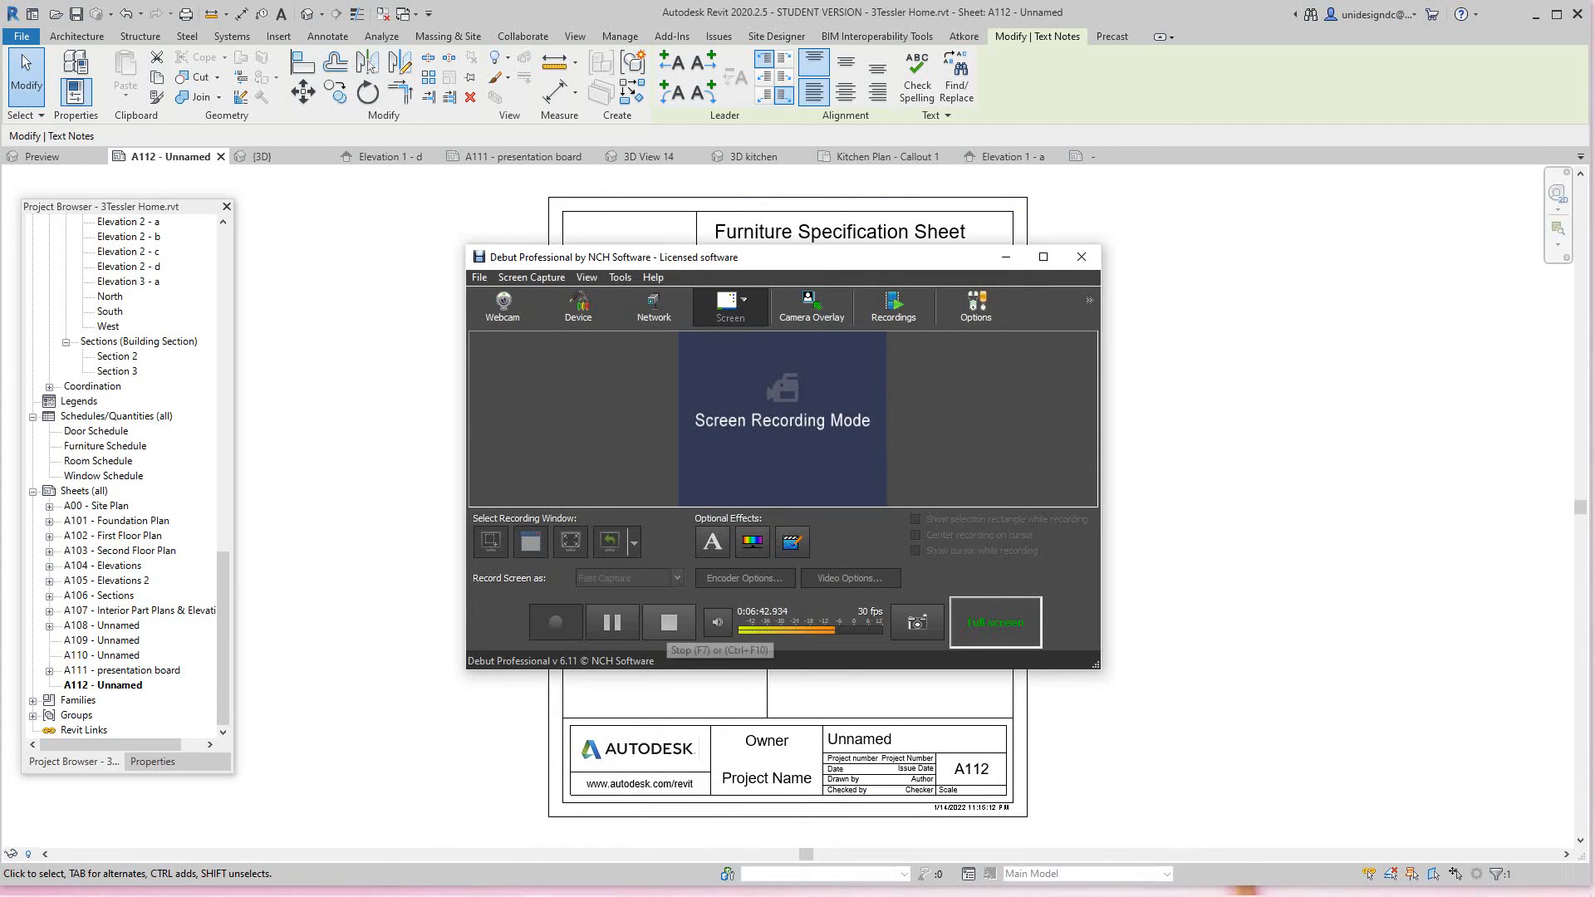